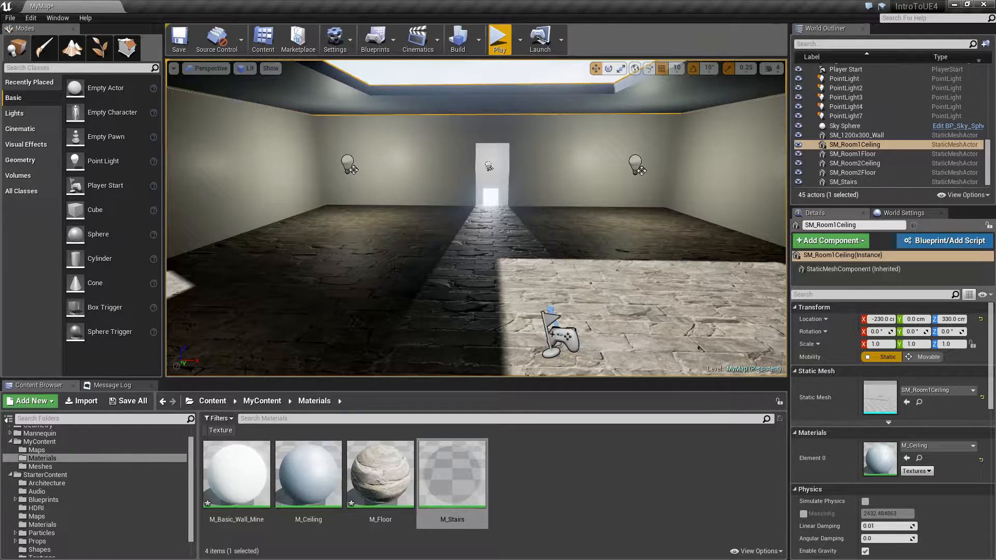
Open the ThirdPersonCharacter blueprint from the Blueprints folder of ThirdPersonBP
scroll(86, 498, "down", 2)
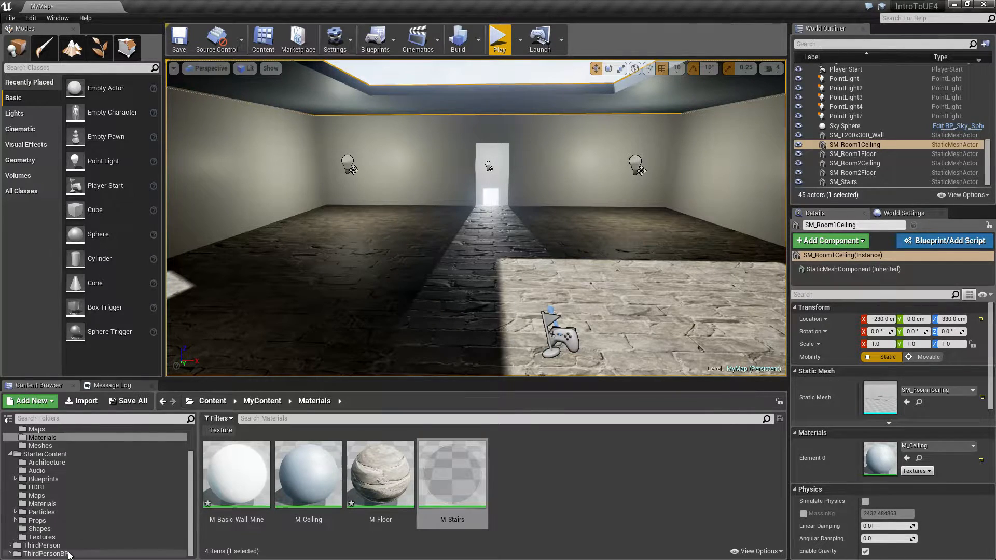
left_click(46, 553)
double_click(226, 500)
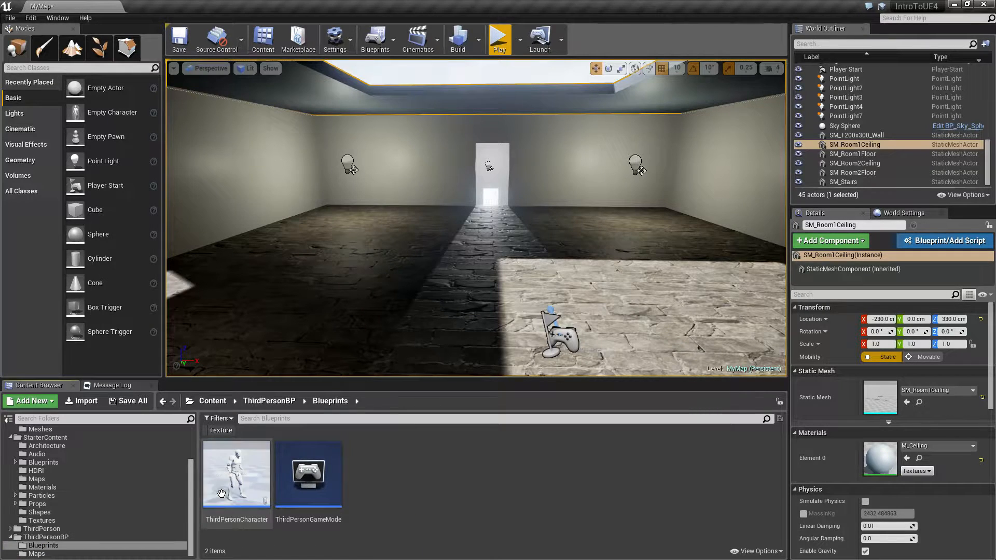
double_click(235, 465)
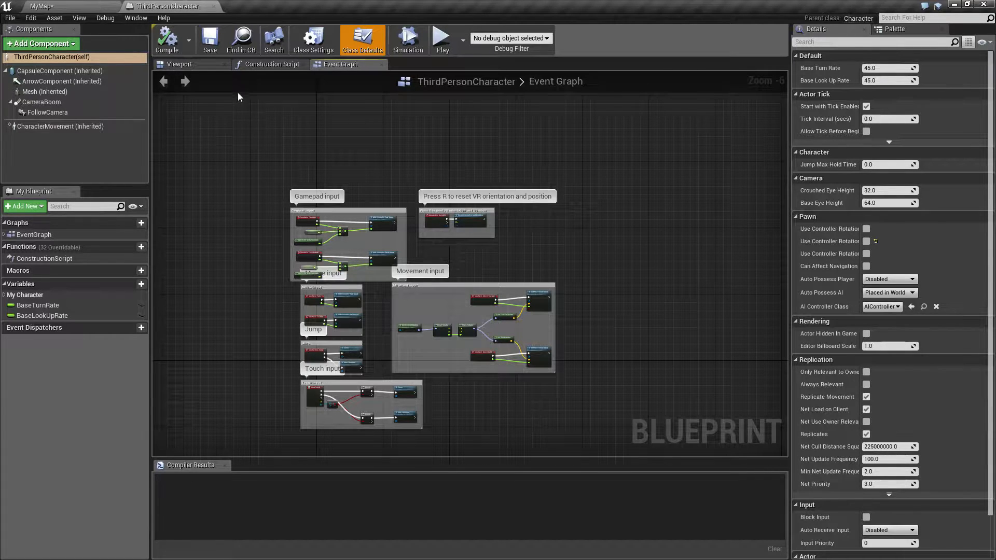
Look over the character model and the Event Graph's input node groups, and compile the ThirdPersonCharacter blueprint
left_click(211, 63)
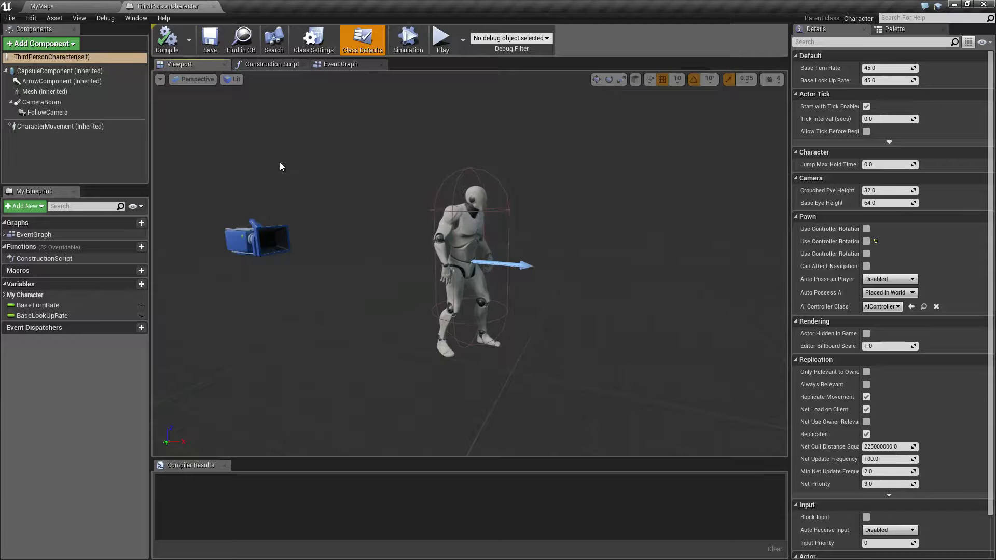
left_click(333, 66)
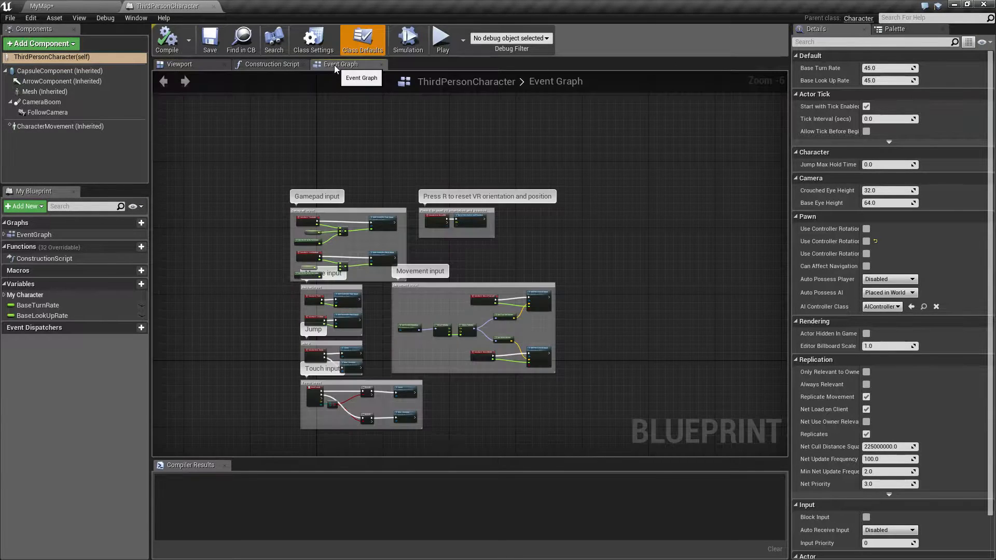
right_click_drag(263, 288, 340, 223)
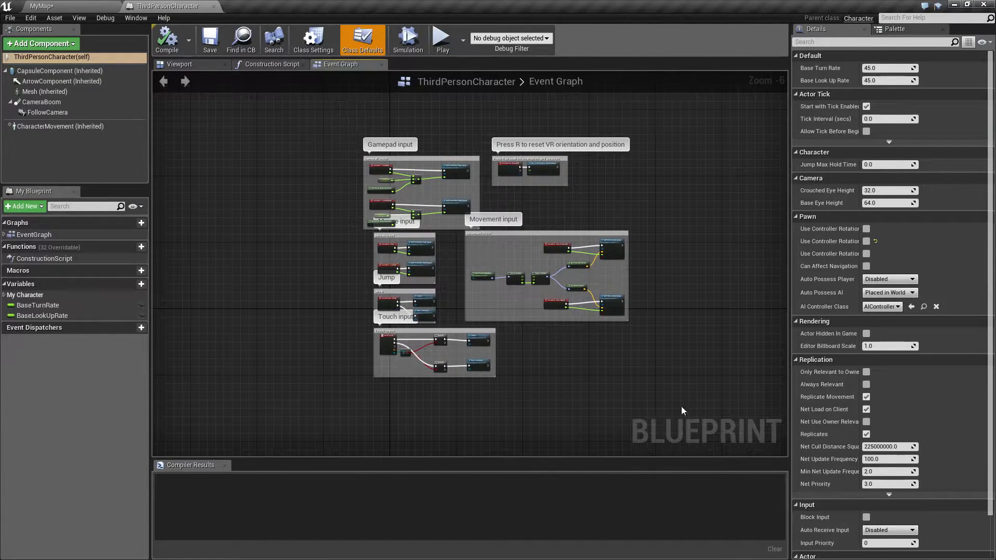
left_click_drag(327, 125, 688, 401)
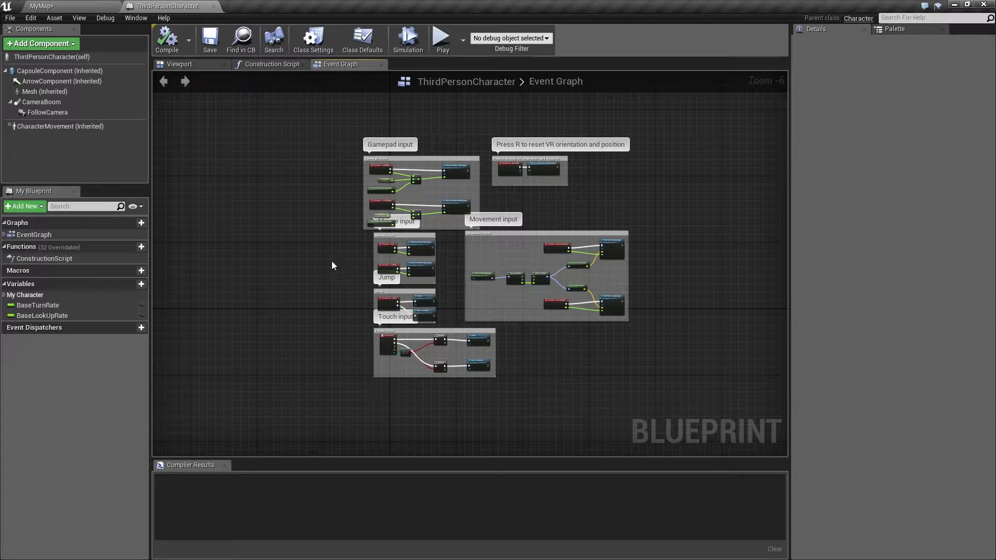
left_click(166, 42)
Return to the MyMap level and show the contents of the MyContent folder
left_click(71, 5)
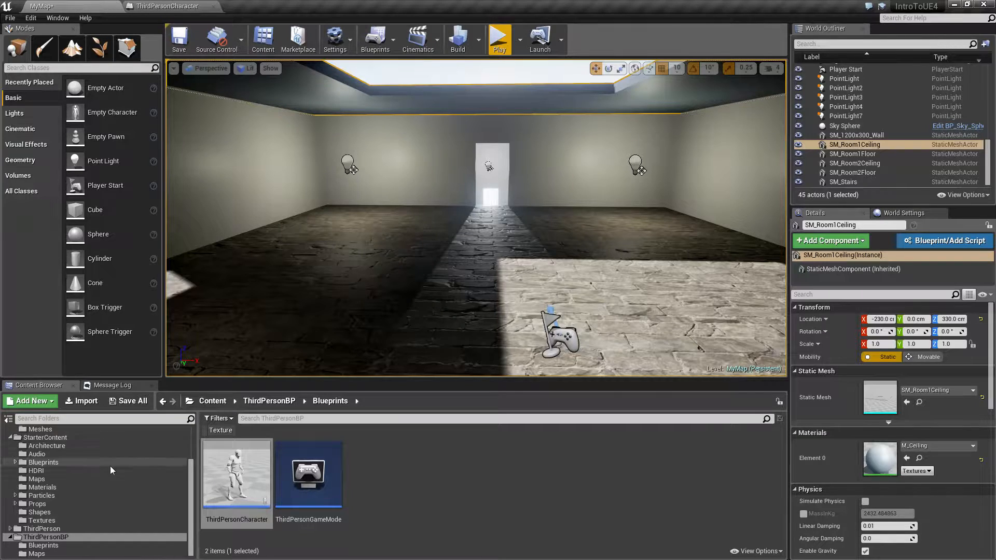
scroll(103, 472, "up", 3)
left_click(46, 458)
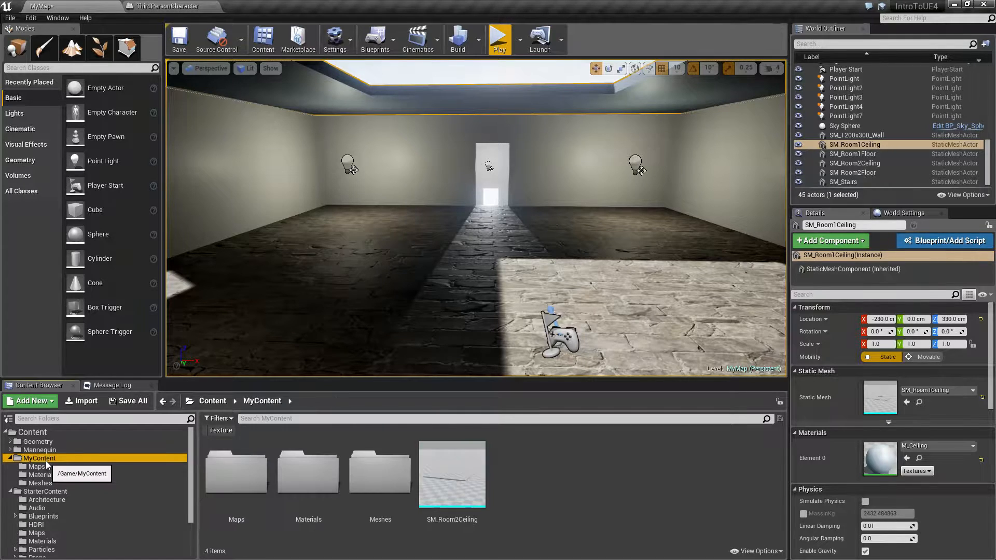
Examine the common and full list of parent classes offered for a new Blueprint Class in MyContent, without creating one
right_click(528, 465)
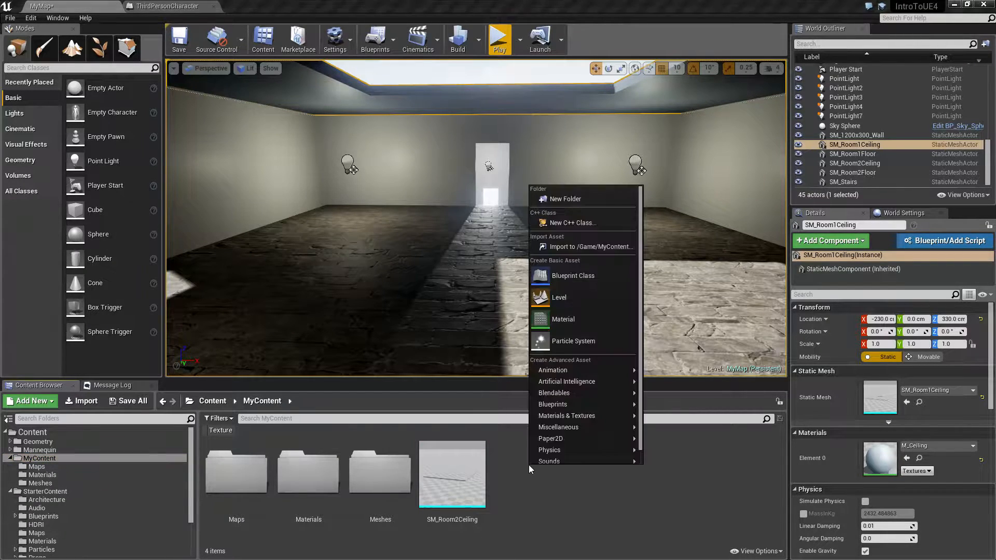
left_click(570, 273)
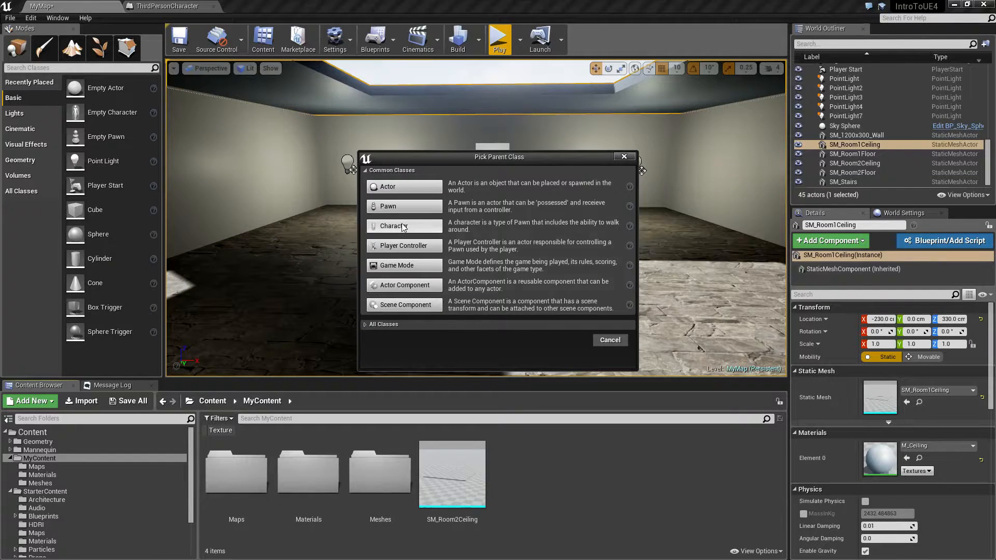
left_click(384, 324)
scroll(431, 363, "down", 5)
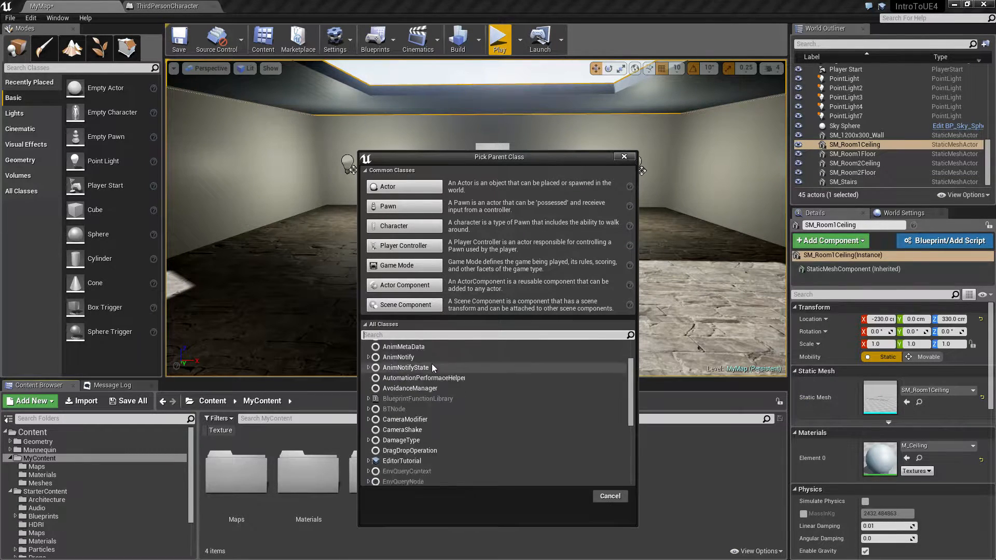
scroll(449, 395, "down", 3)
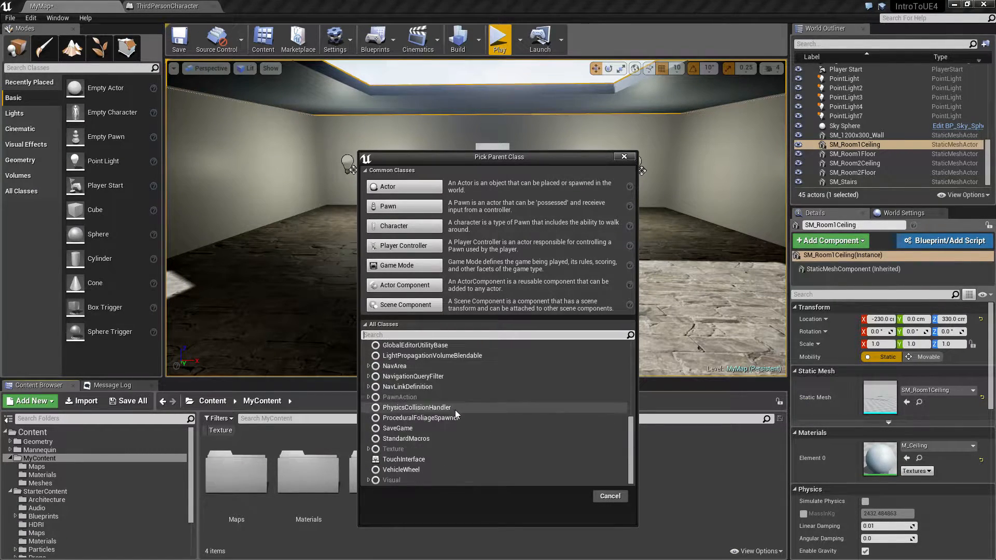
left_click(610, 496)
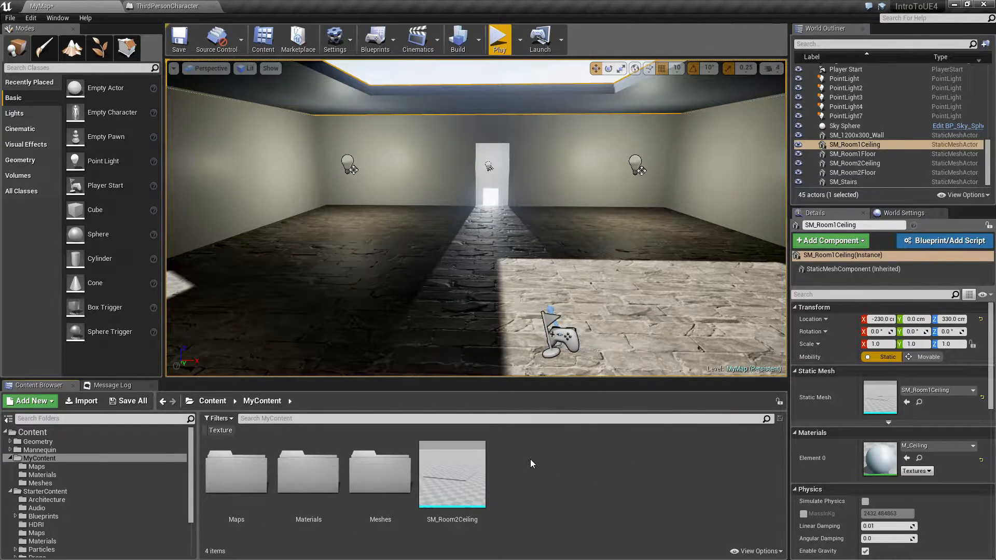
right_click(529, 458)
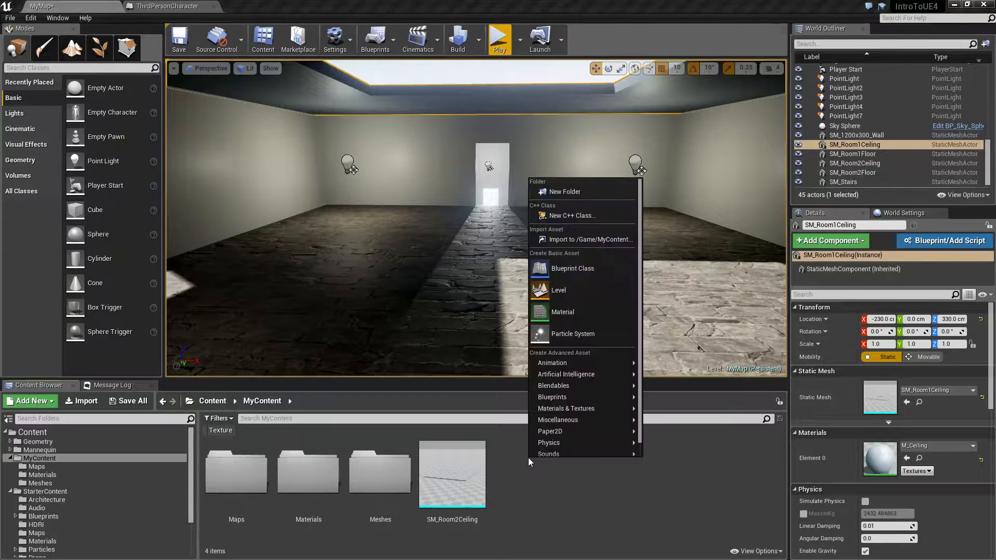
left_click(539, 510)
Examine the gamepad, mouse, jump, touch and movement input groups in the ThirdPersonCharacter Event Graph
left_click(167, 5)
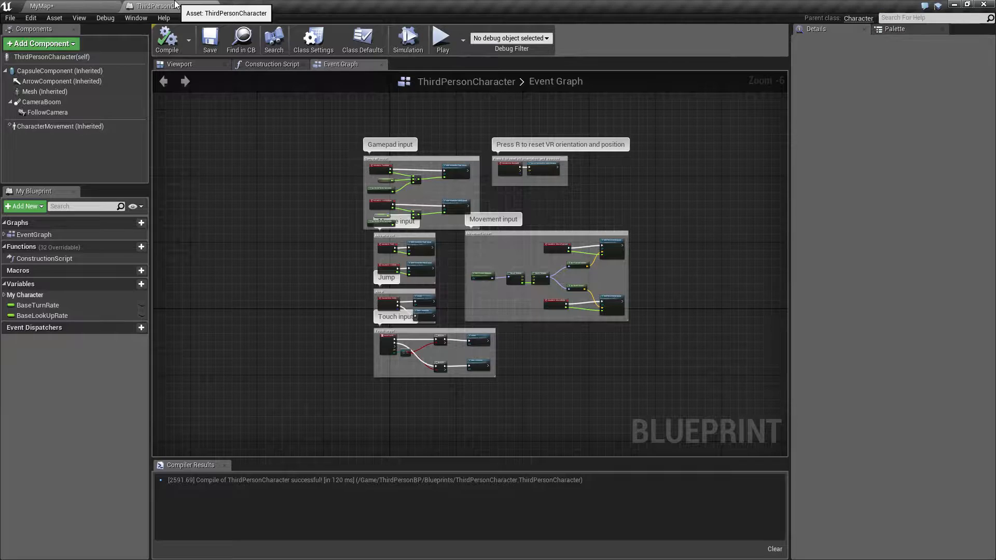
right_click_drag(251, 166, 152, 190)
scroll(250, 210, "up", 2)
scroll(154, 192, "down", 1)
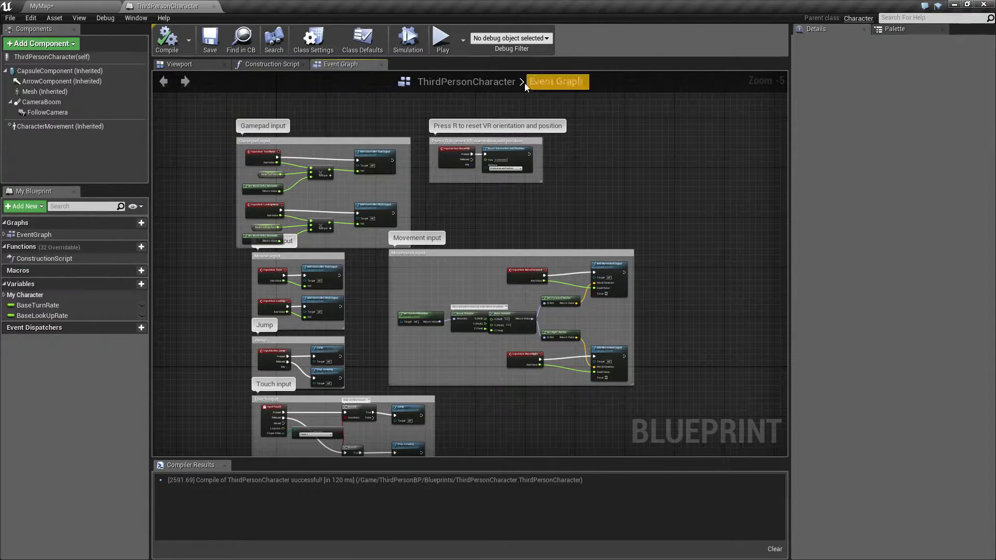
left_click(80, 7)
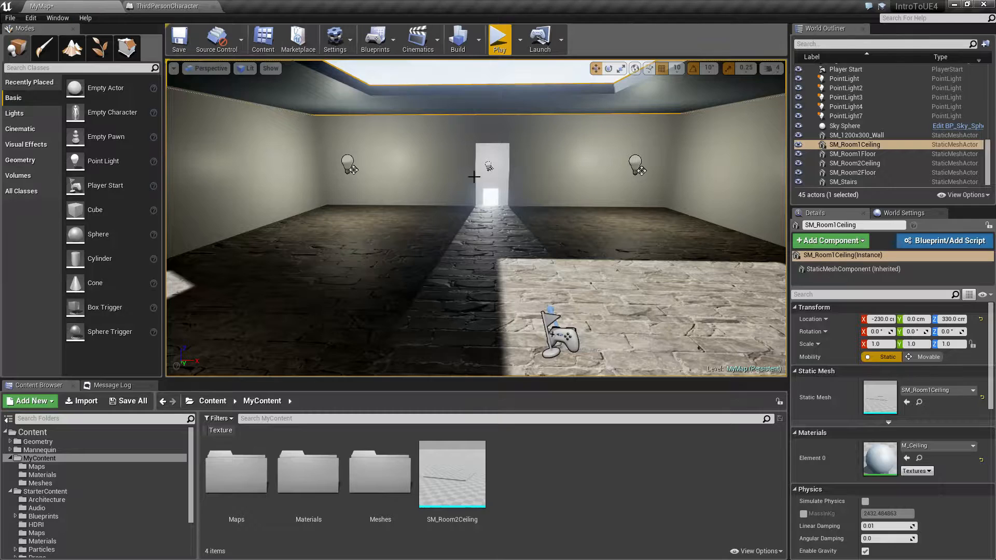
left_click(167, 5)
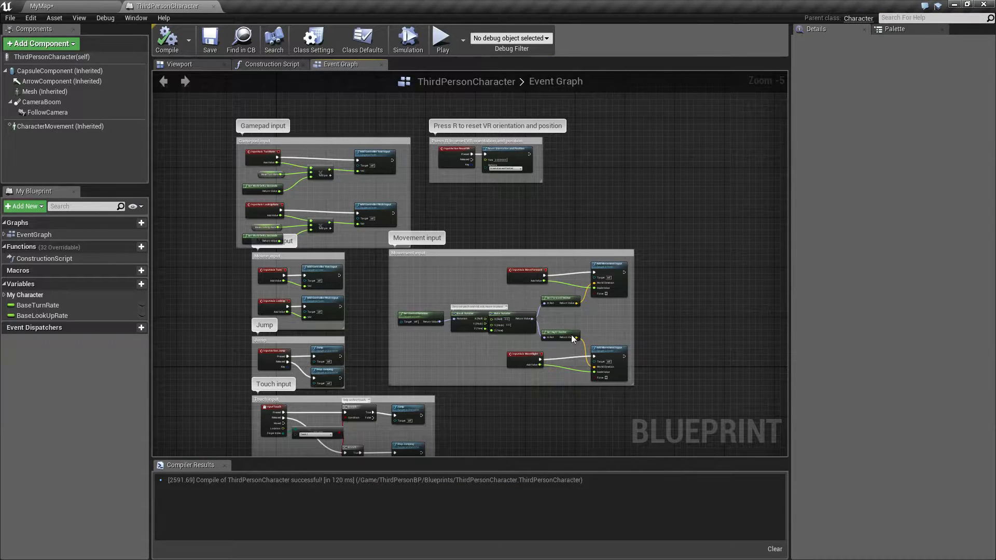
right_click_drag(489, 221, 564, 215)
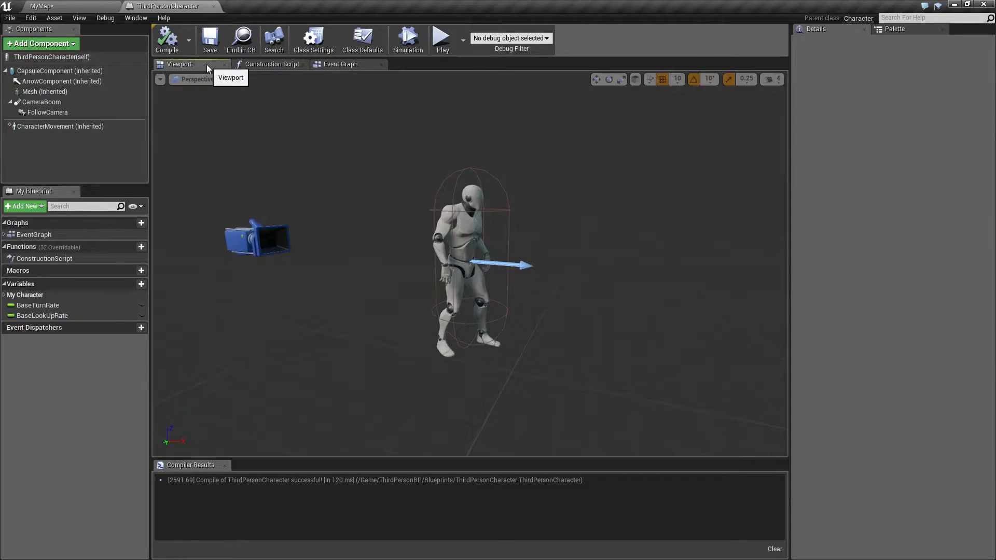
Inspect the character's Mesh, CameraBoom, FollowCamera and ArrowComponent in the blueprint's 3D view
left_click(206, 65)
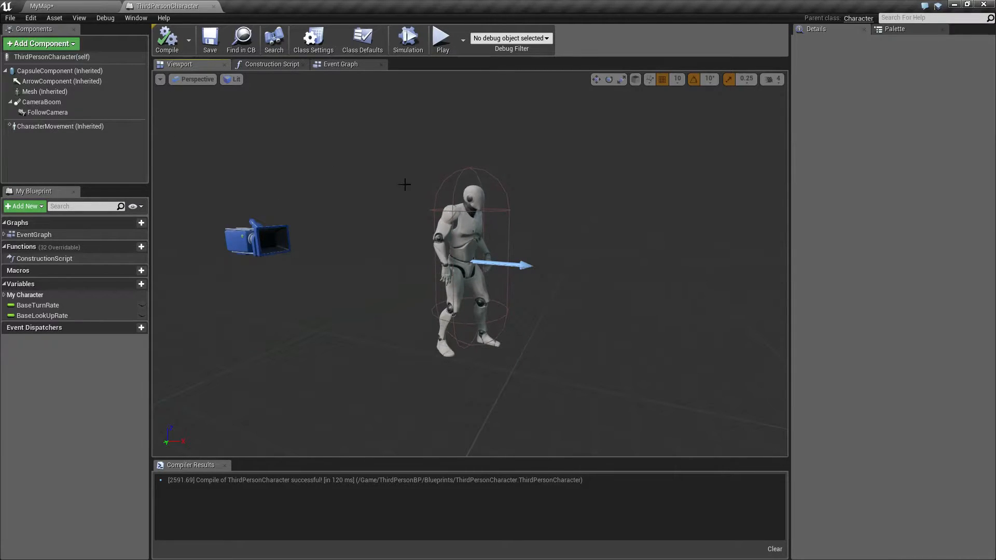
left_click(61, 95)
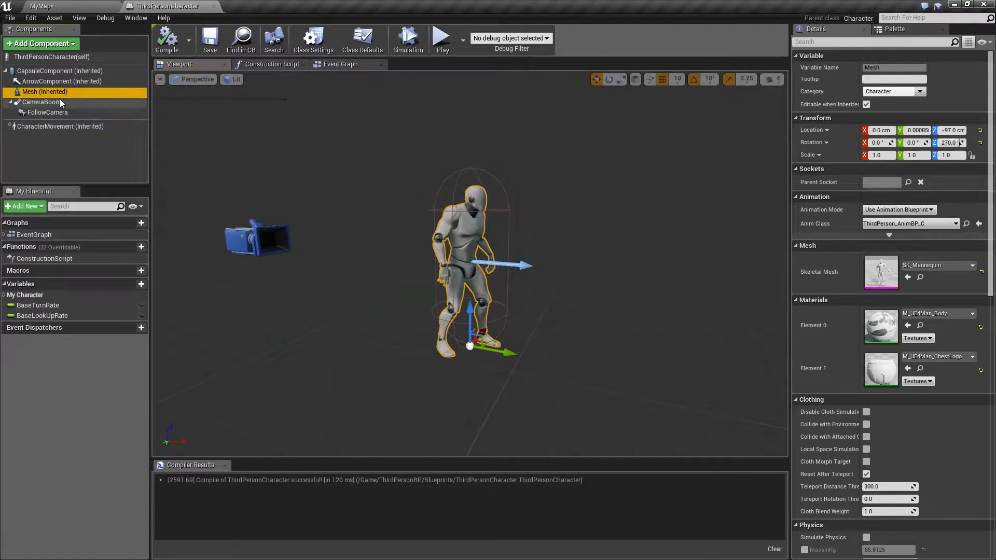
left_click(58, 102)
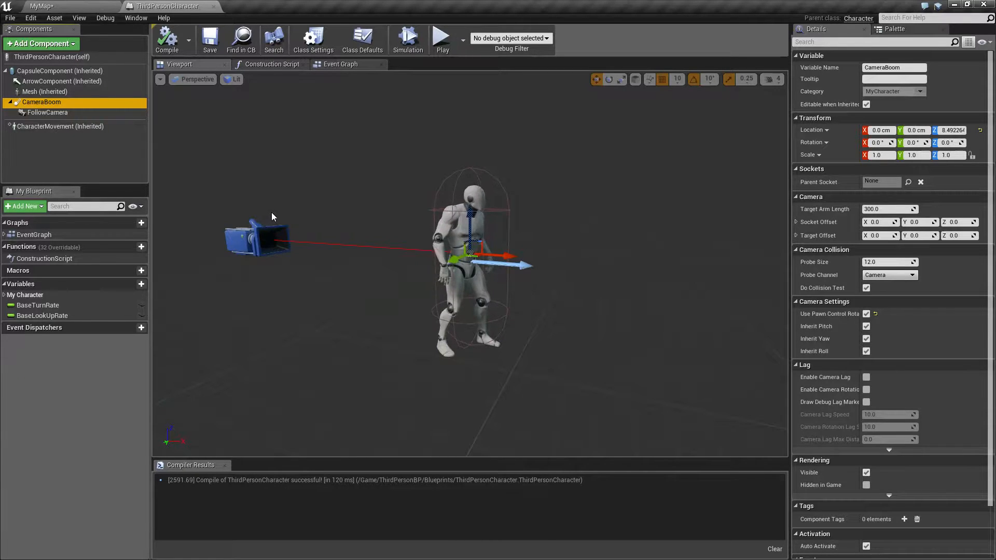
left_click(54, 112)
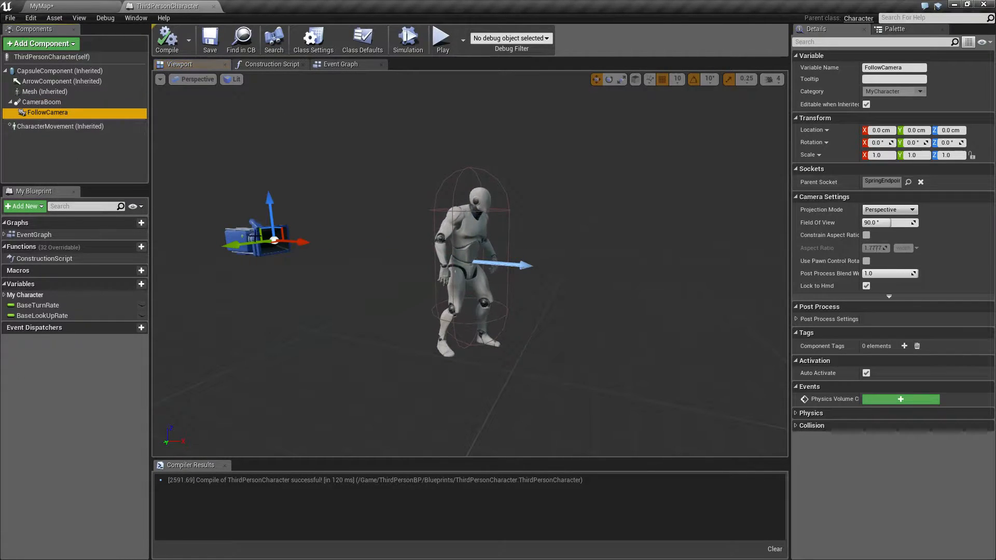
left_click(71, 83)
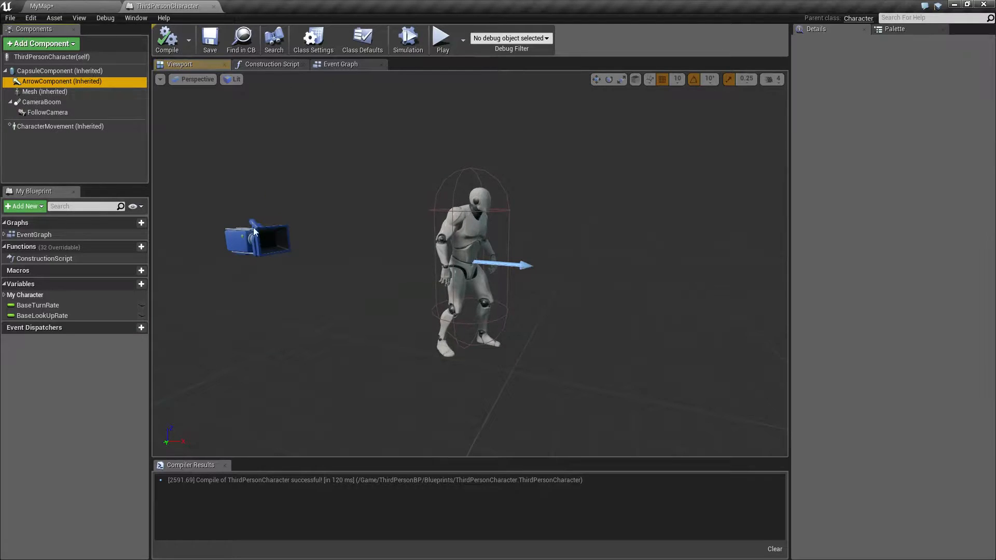
View the character model from another angle and inspect its CapsuleComponent
right_click_drag(502, 275, 522, 294)
key("w")
key("s")
key("s")
key("s")
key("w")
left_click(73, 71)
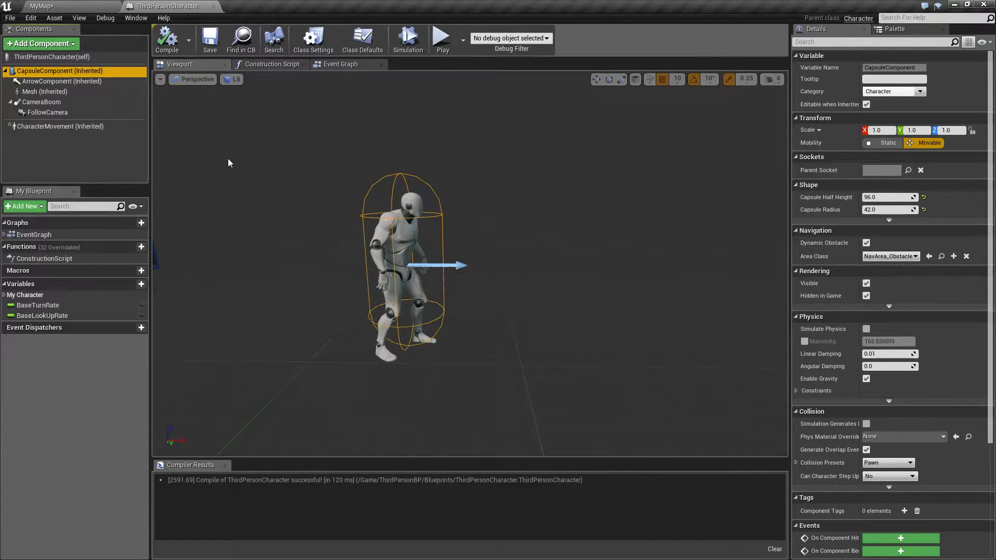
Review the CharacterMovement component's walking, jumping, swimming, flying and physics interaction settings
left_click(44, 127)
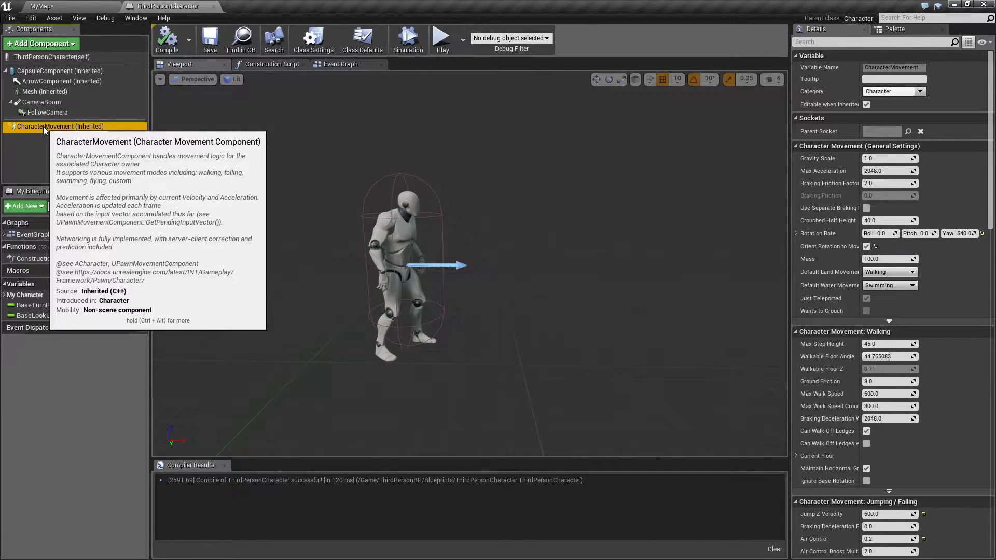
scroll(846, 284, "down", 5)
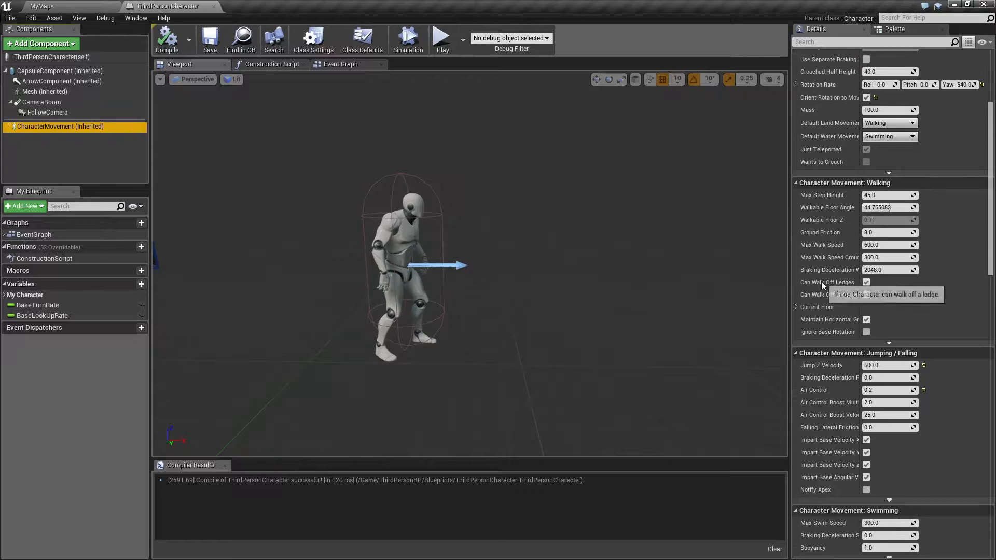
left_click_drag(989, 204, 994, 252)
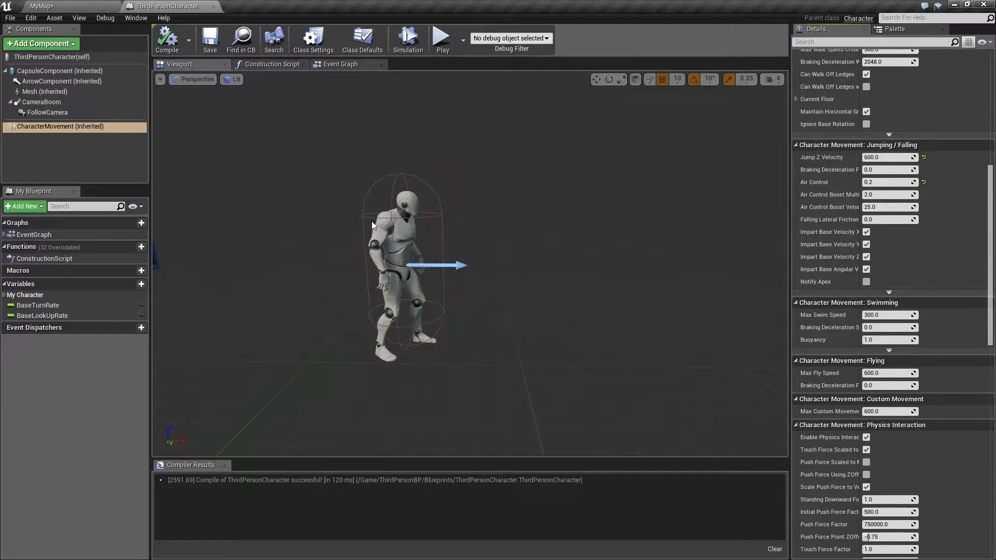
Review the class defaults of ThirdPersonCharacter itself and close its blueprint editor
left_click(52, 57)
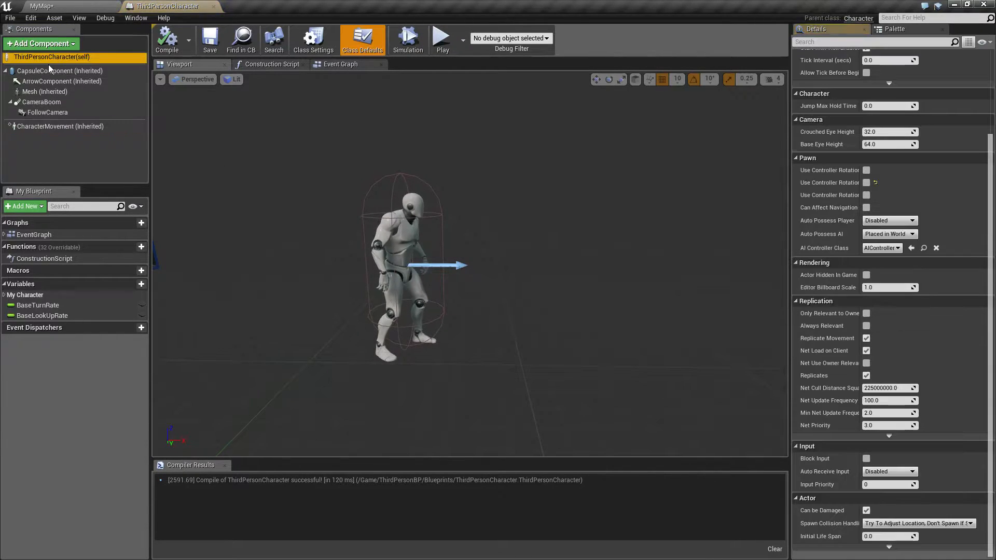
scroll(817, 322, "up", 3)
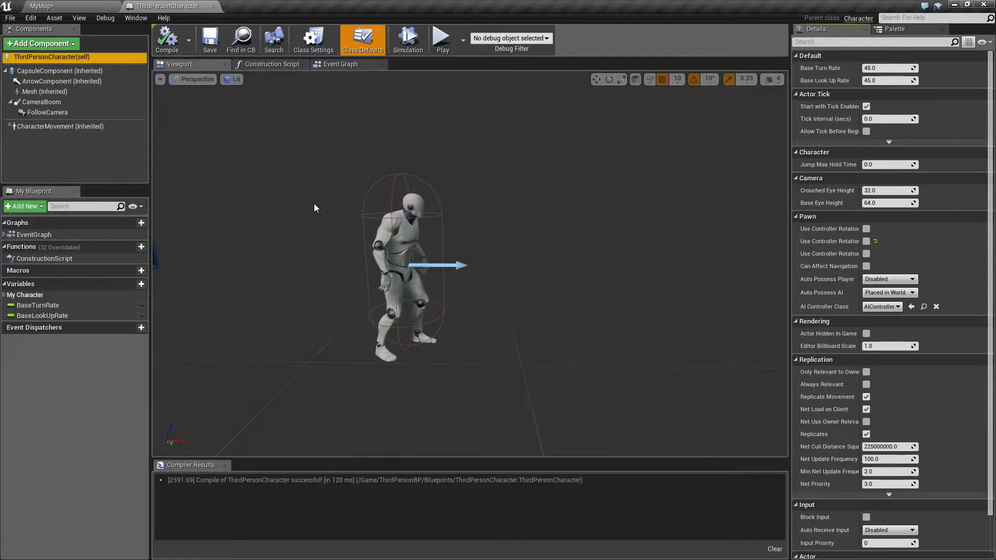
left_click(213, 7)
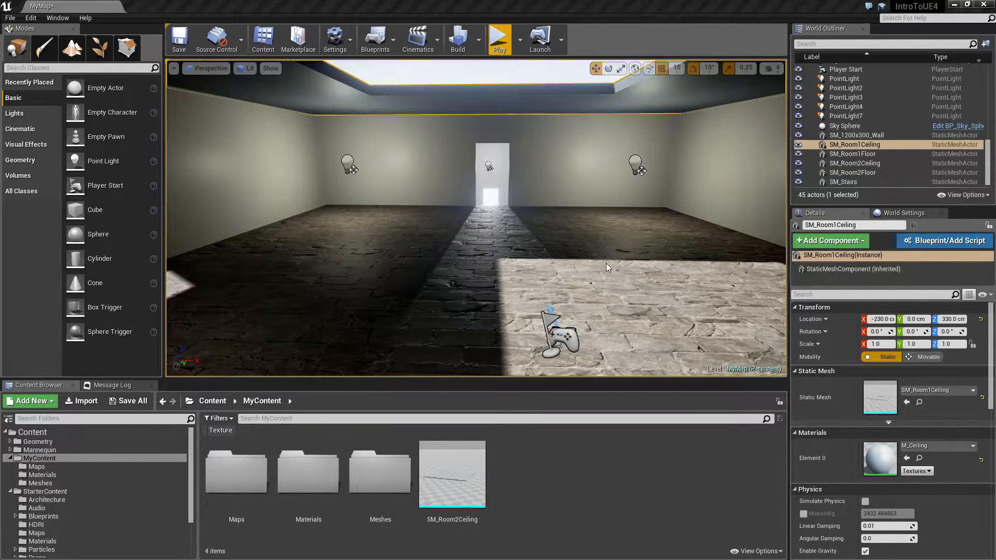
Play-test the MyMap level by moving the third-person character around the room, and end the play session
left_click(498, 39)
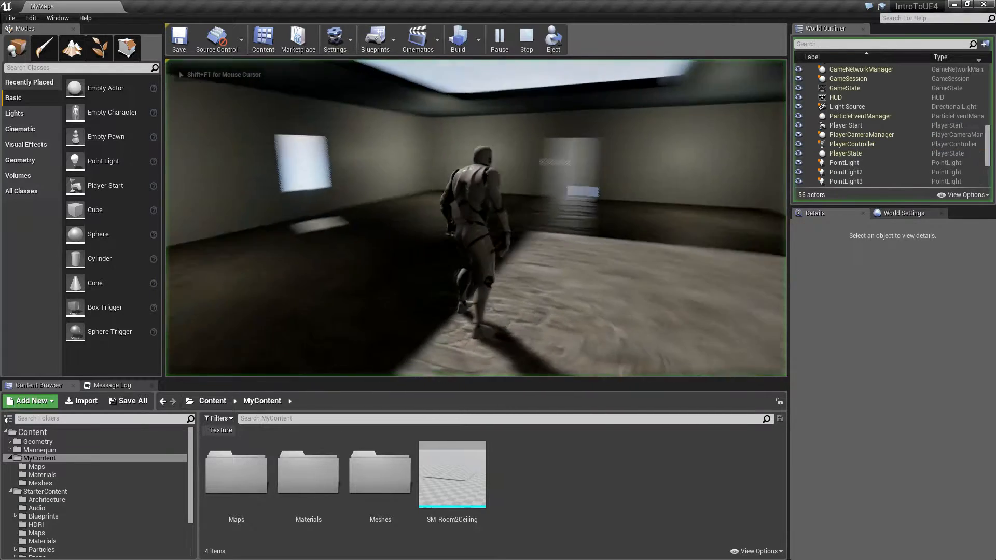
key("w")
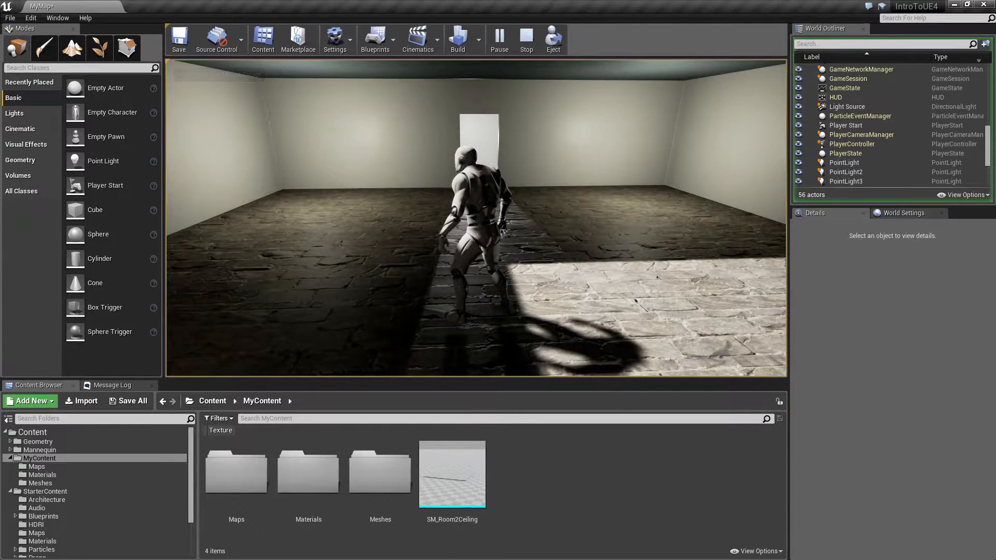
key("Escape")
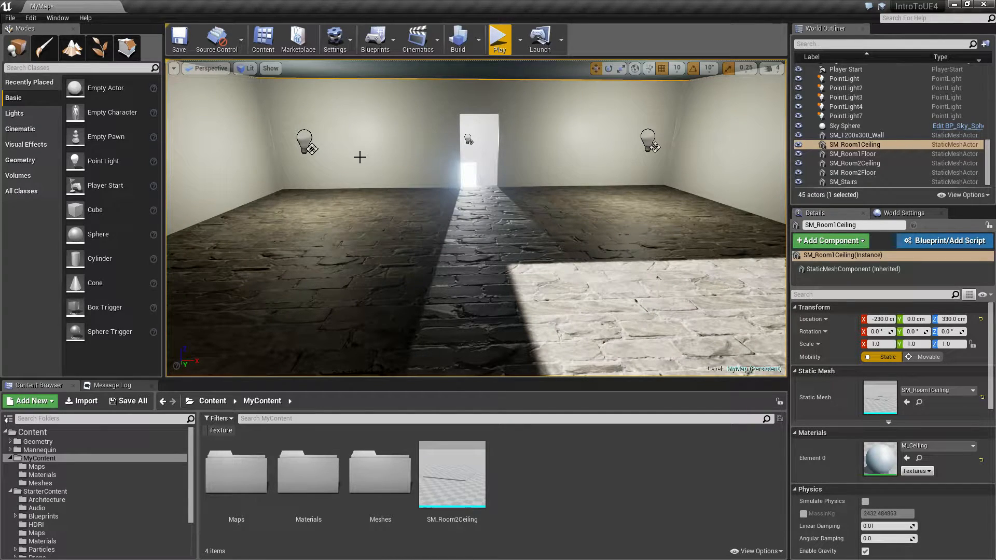
Create a new folder named Blueprints inside the MyContent folder
right_click(54, 458)
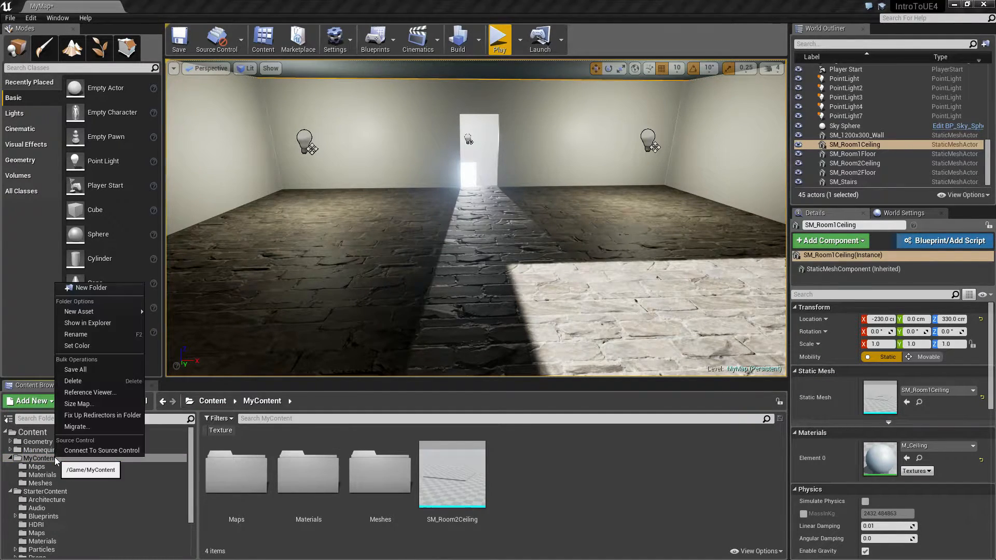
left_click(33, 459)
right_click(34, 459)
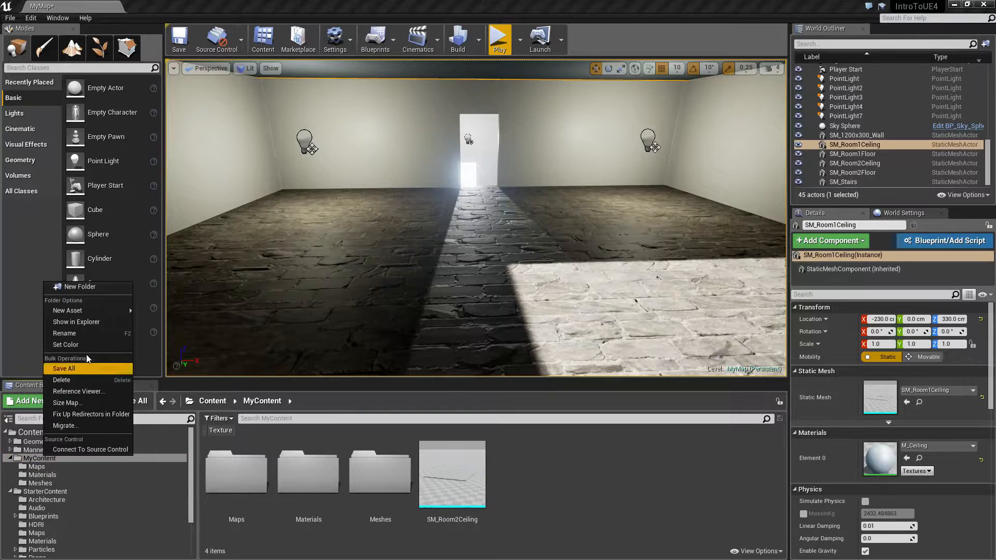
left_click(75, 288)
type("Bluep")
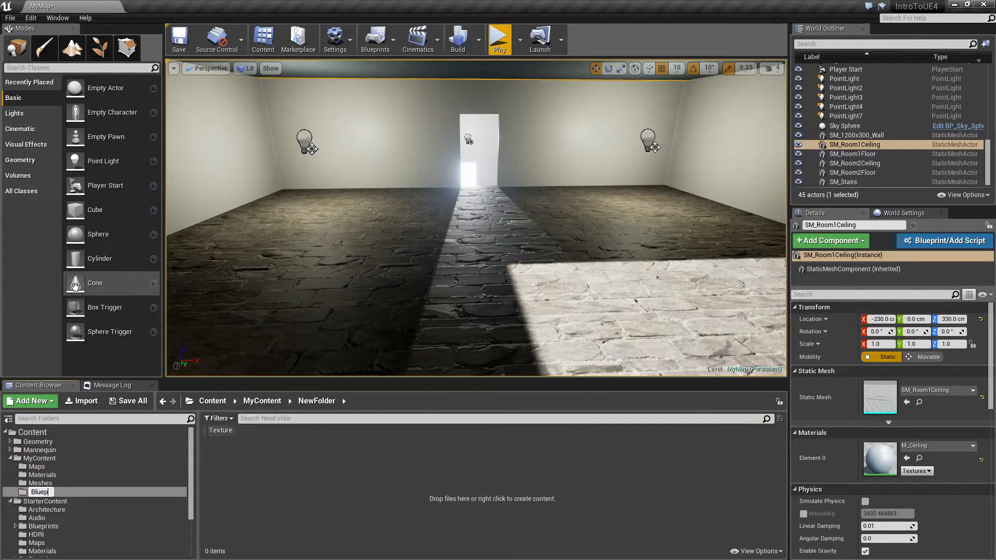
type("rints")
key("Return")
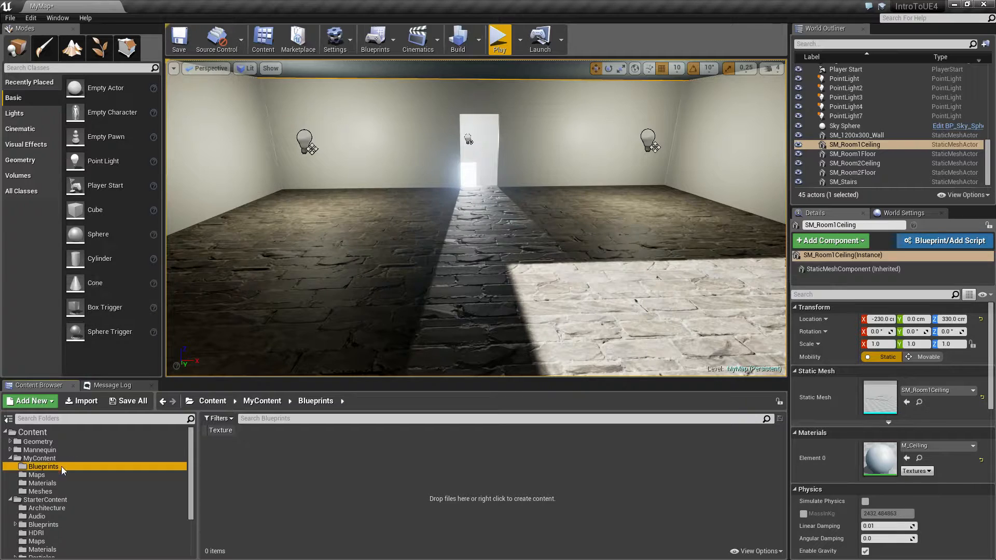
Create a subfolder named Props in MyContent's Blueprints folder and open it
right_click(245, 460)
left_click(337, 196)
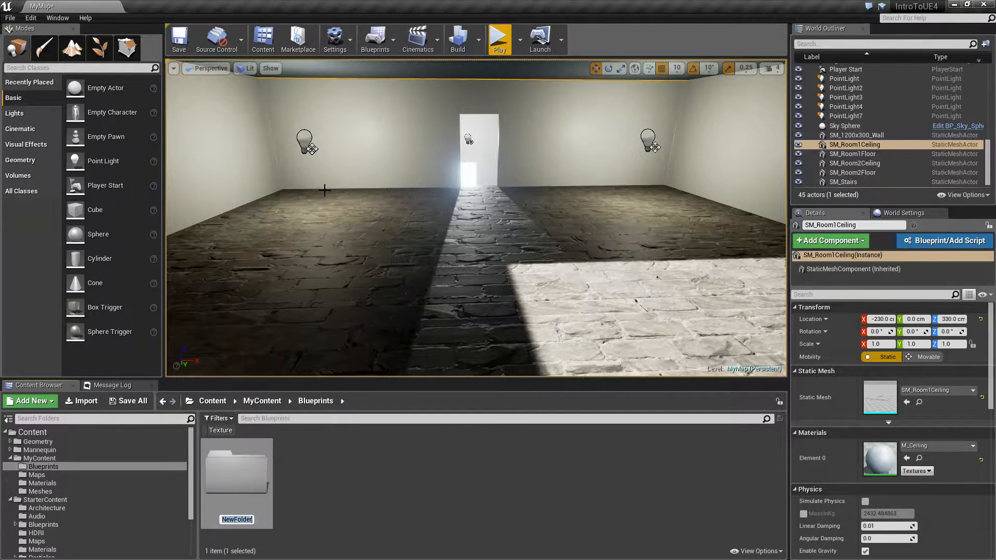
type("Props")
key("Return")
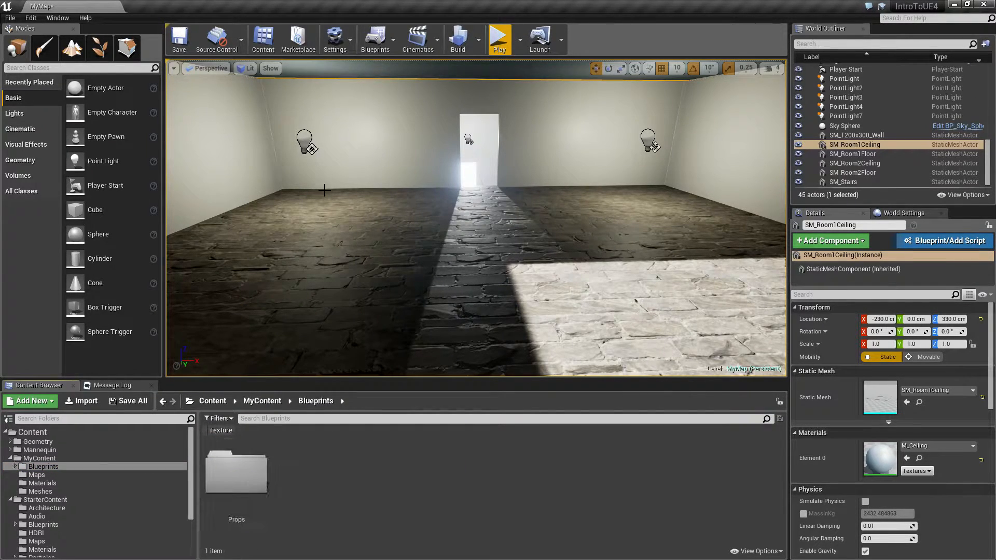
double_click(225, 474)
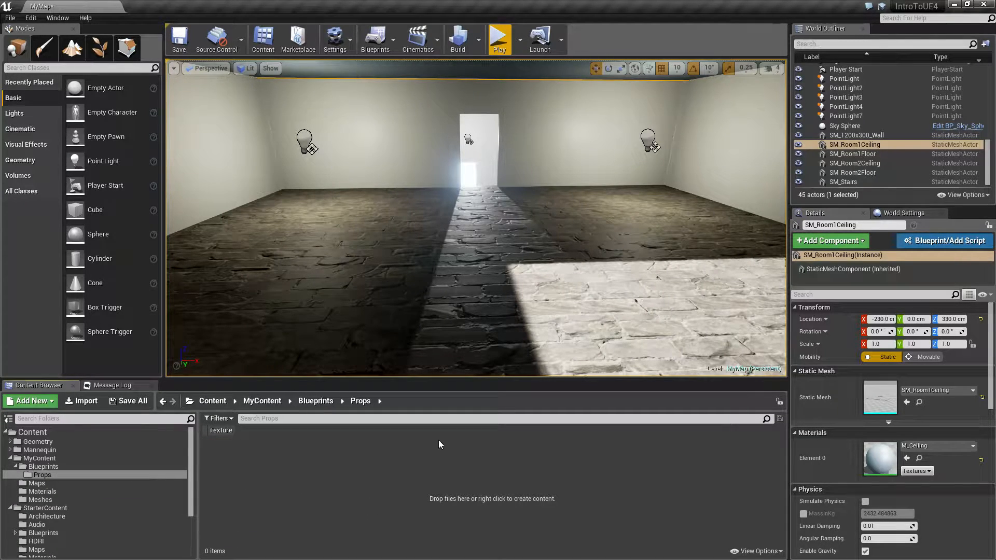
Review the parent classes available for a new Blueprint Class and close the dialog without picking one
right_click(335, 462)
left_click(416, 262)
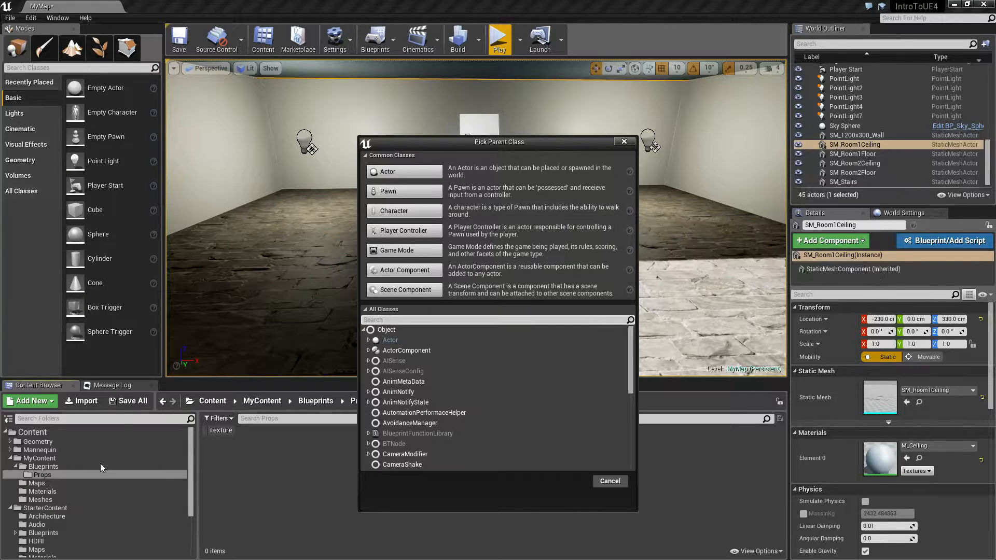
left_click(623, 141)
Open the ThirdPersonCharacter blueprint from ThirdPersonBP's Blueprints folder and inspect its CharacterMovement, capsule, mesh and arrow components
scroll(116, 504, "down", 3)
left_click(43, 545)
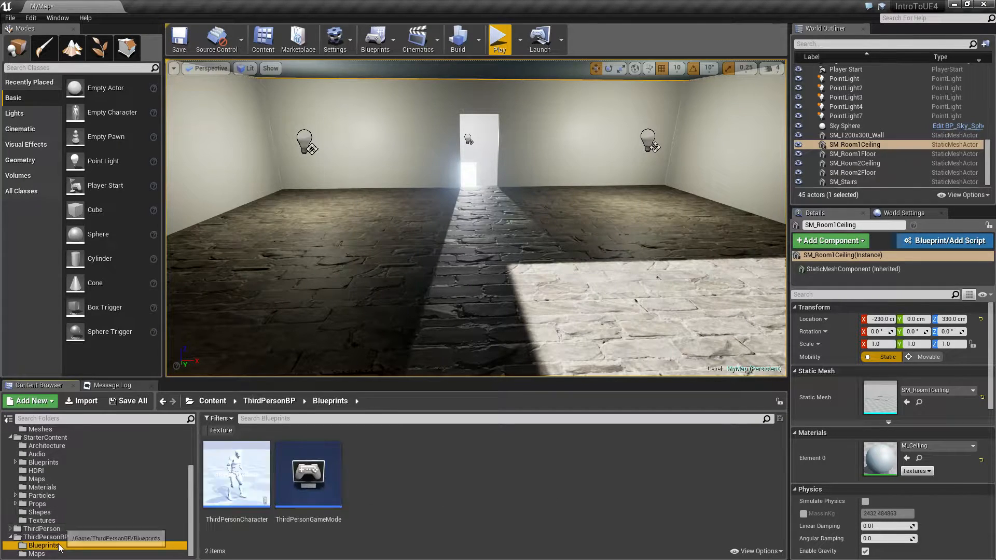
double_click(223, 473)
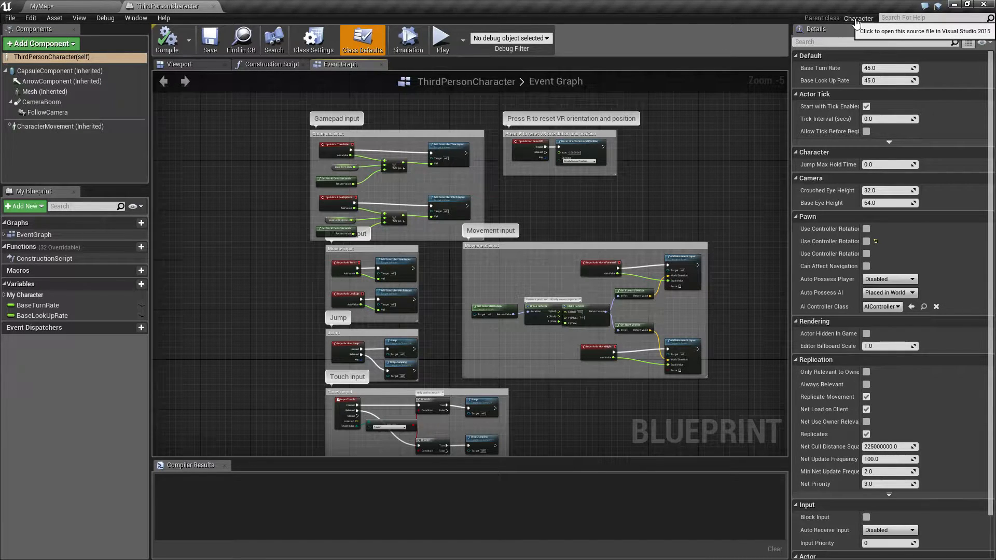
left_click(51, 127)
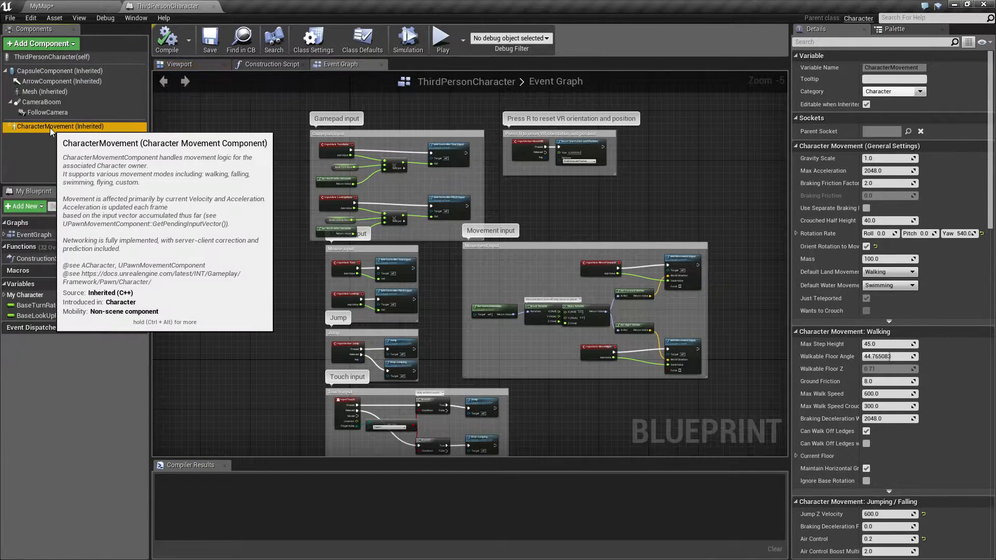
left_click(75, 72)
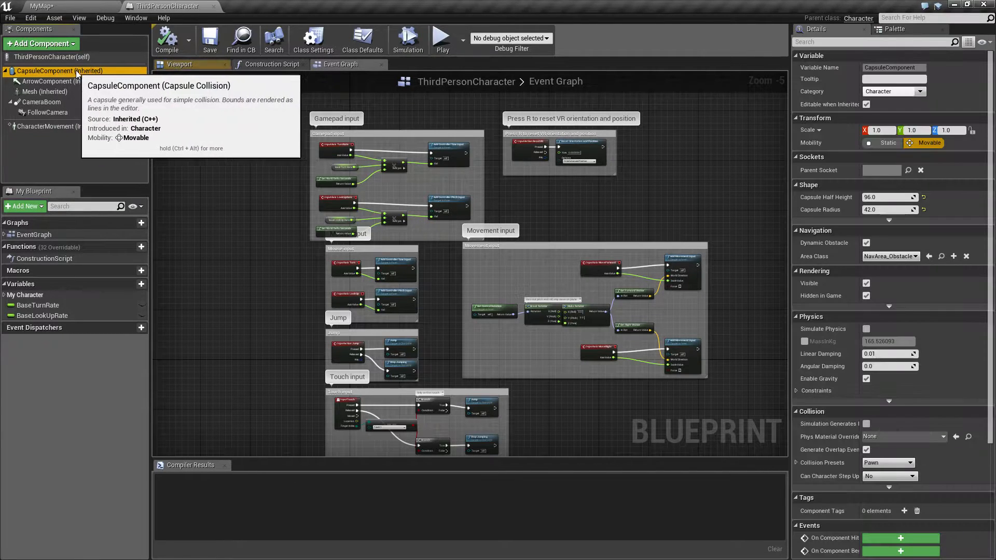
left_click(47, 92)
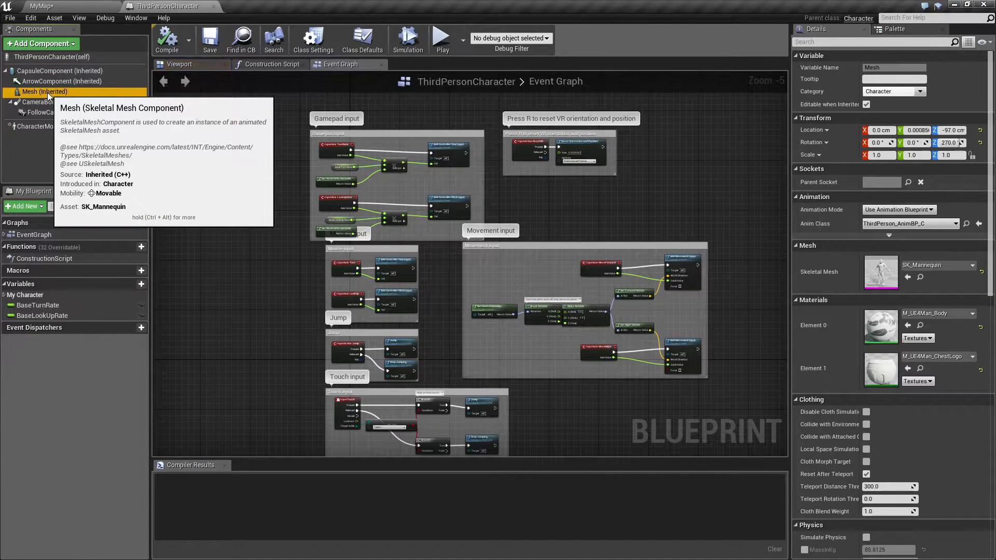
left_click(73, 82)
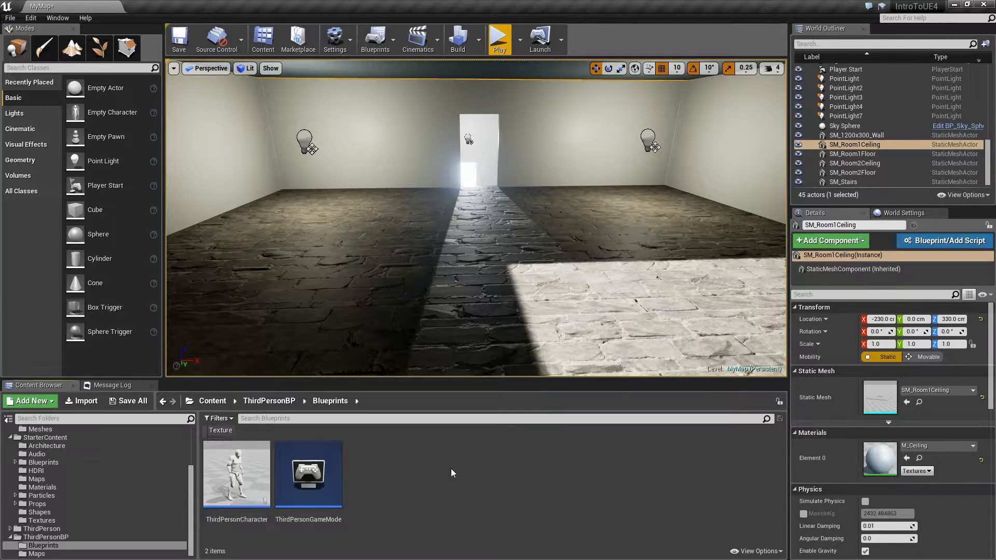
Create a Blueprint Class with Actor as its parent in MyContent's Props folder and name it BP_Light
scroll(62, 494, "up", 3)
left_click(53, 469)
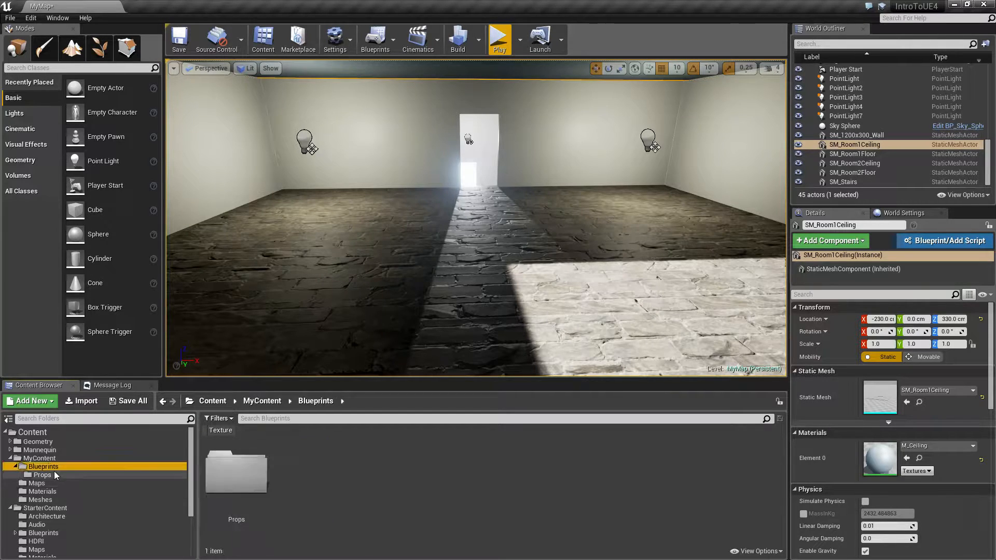
right_click(318, 458)
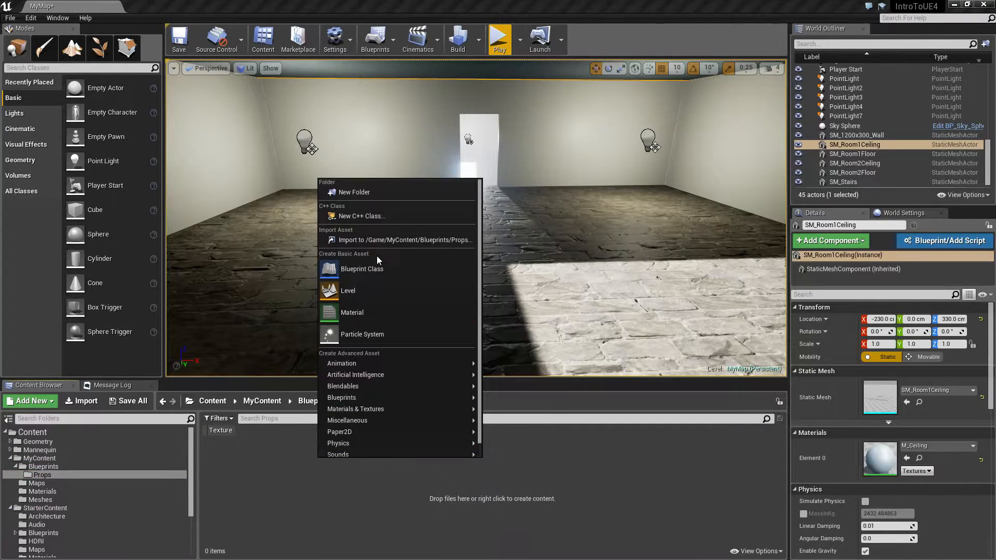
left_click(380, 269)
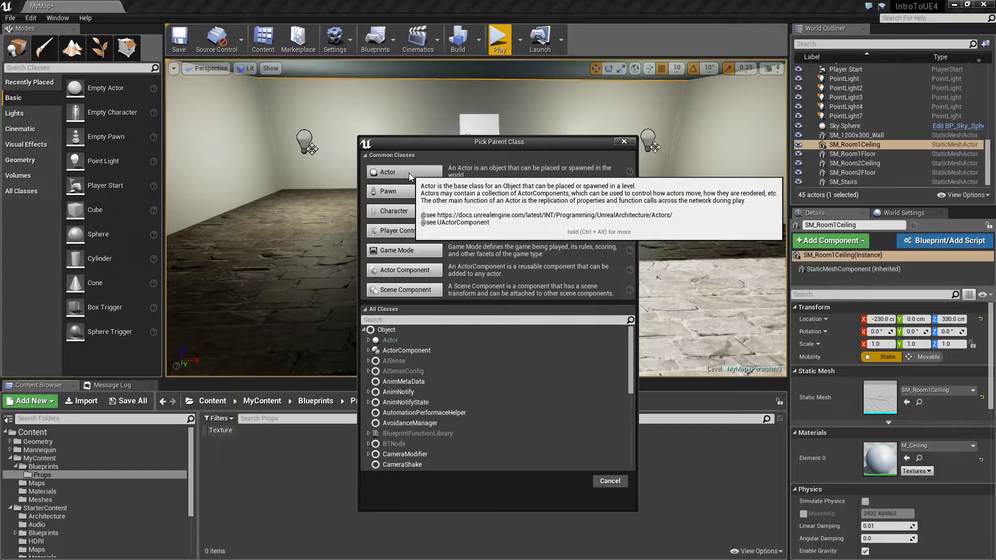
left_click(409, 173)
type("B")
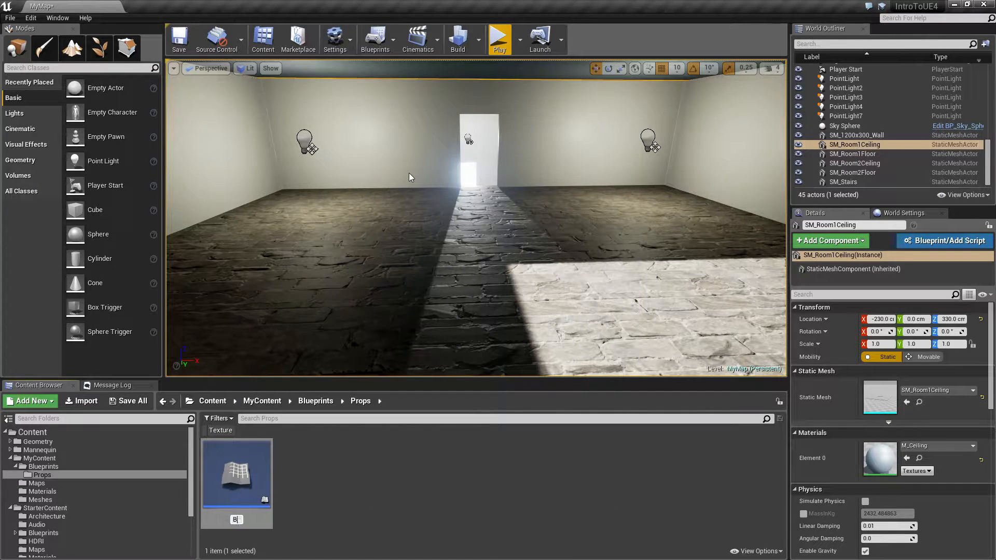
type("P_Light")
key("Return")
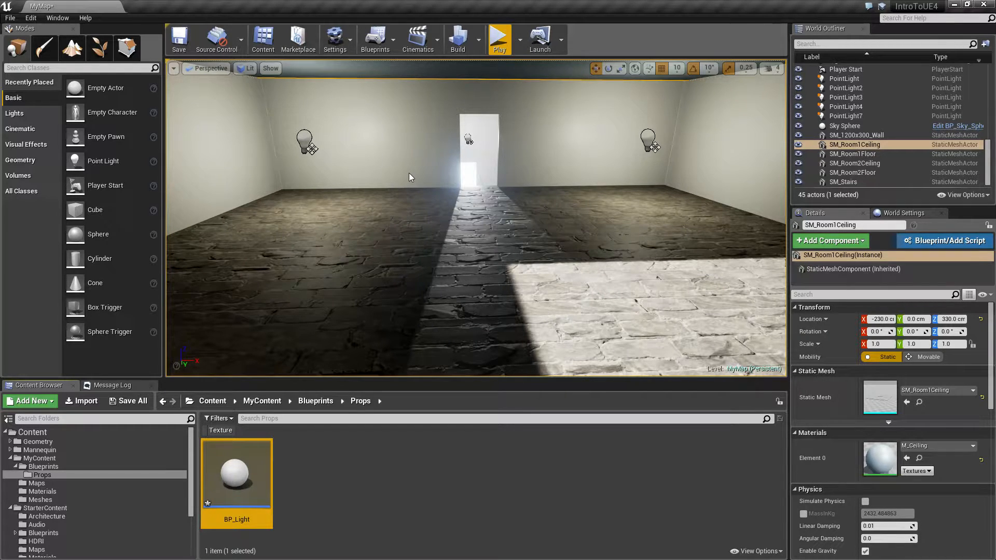
Open the BP_Light blueprint, add a Static Mesh component under its DefaultSceneRoot and select that component
double_click(237, 483)
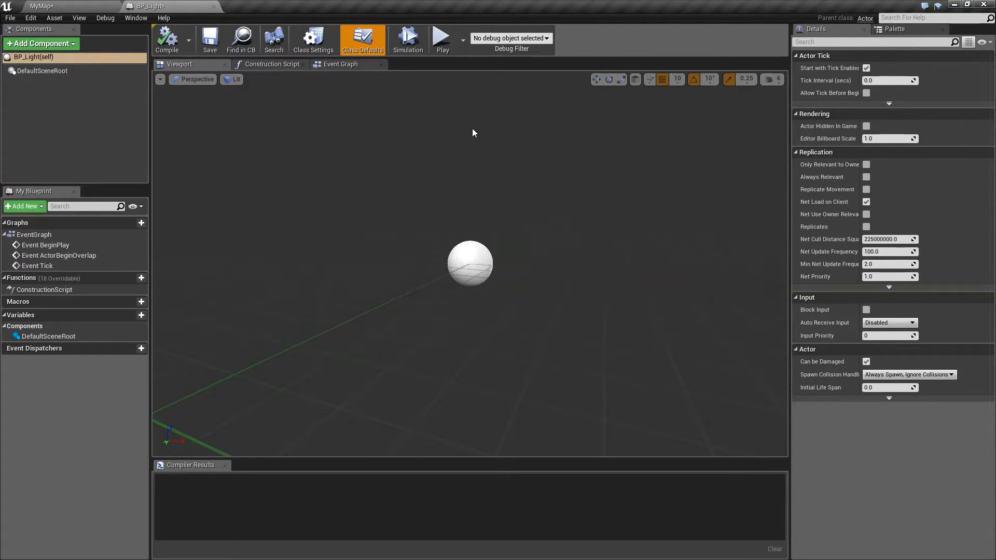
mouse_move(50, 74)
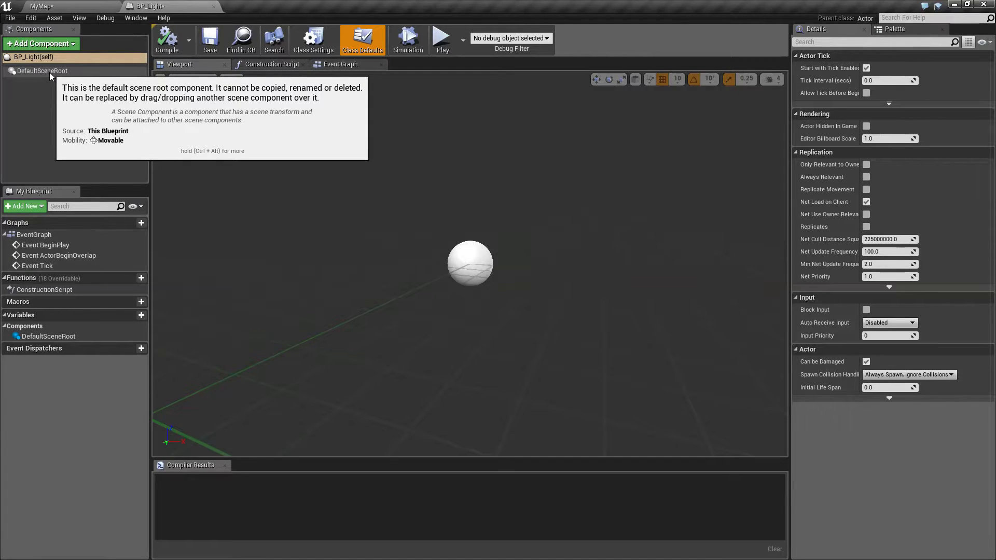
left_click(79, 113)
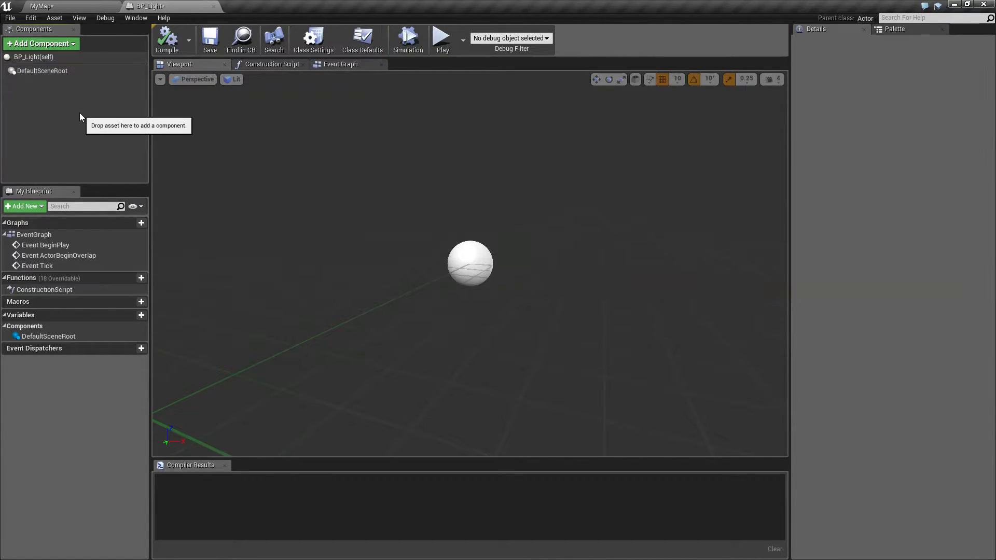
left_click(39, 45)
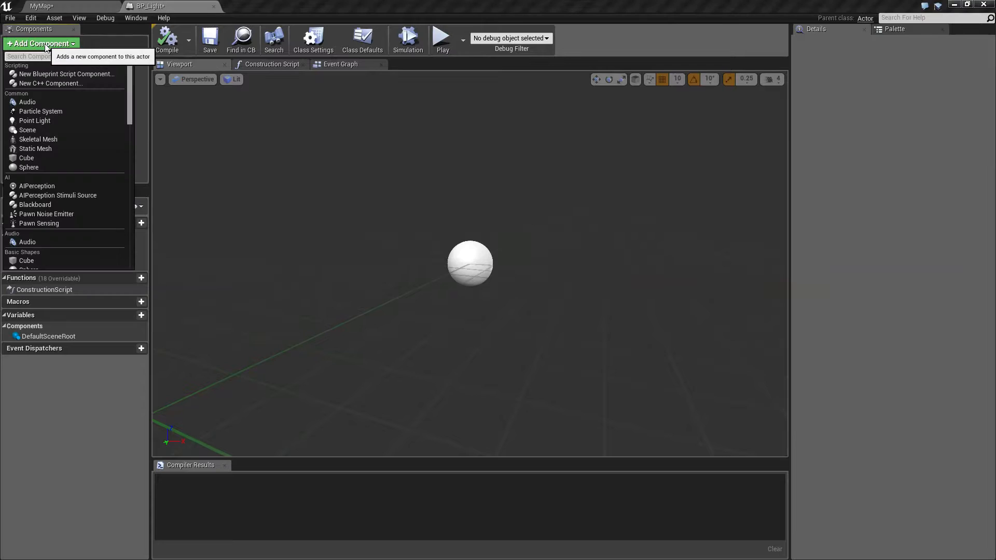
left_click(31, 150)
left_click(98, 113)
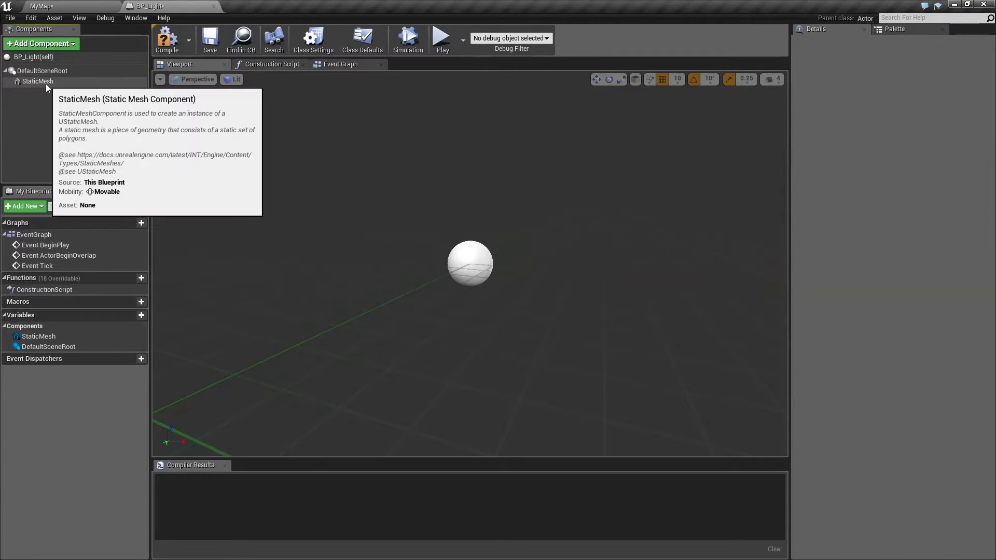
left_click(45, 82)
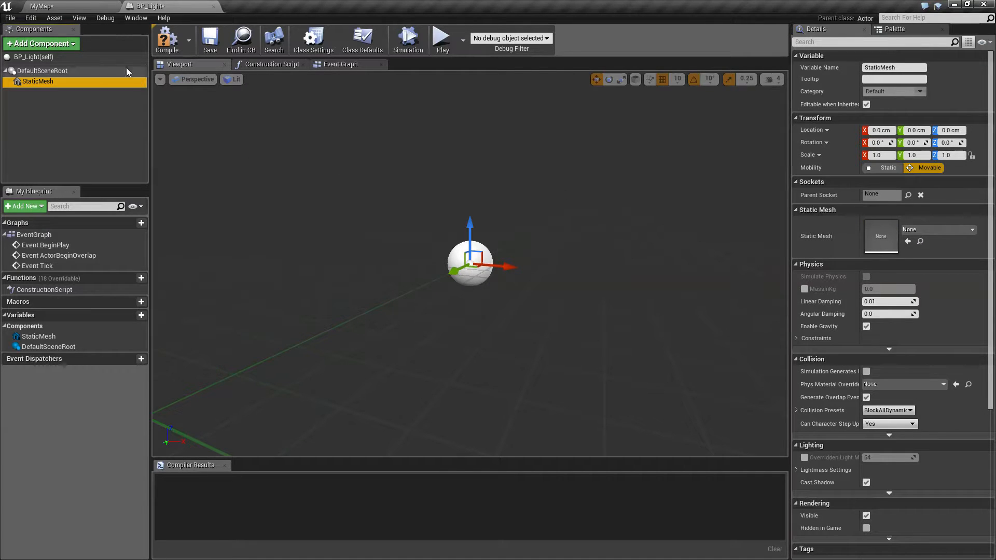
Return to the MyMap level and filter the entire Content folder to show only Static Mesh assets
left_click(75, 11)
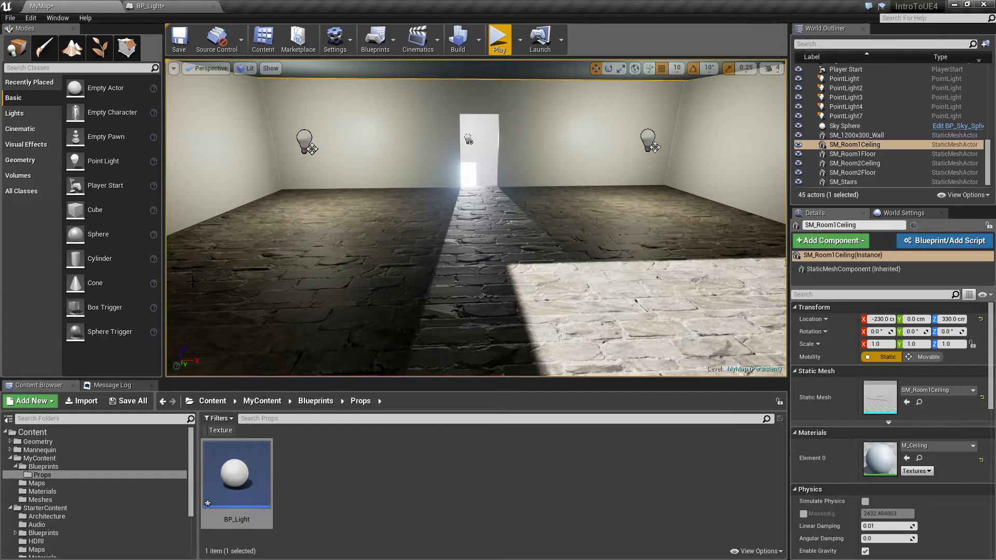
left_click(41, 435)
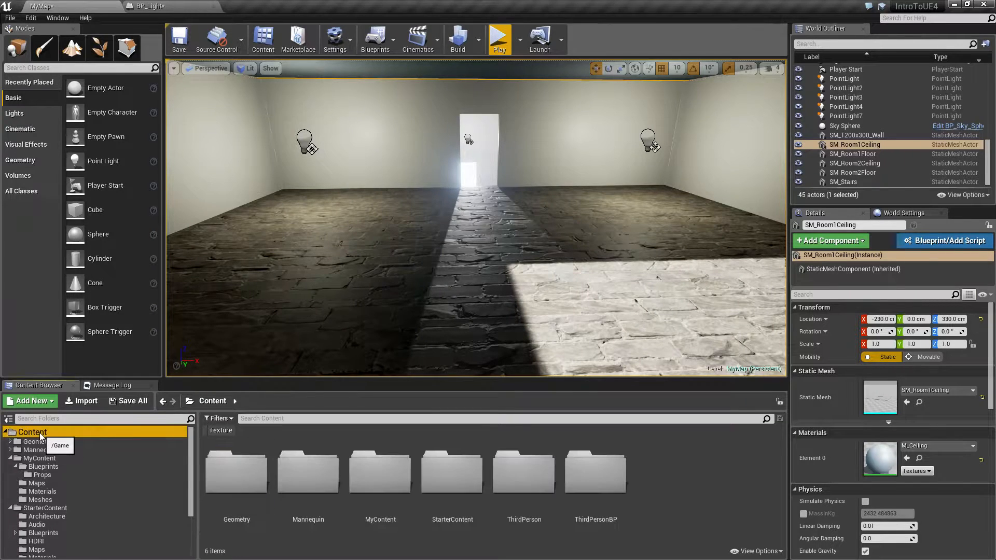
left_click(220, 419)
left_click(207, 258)
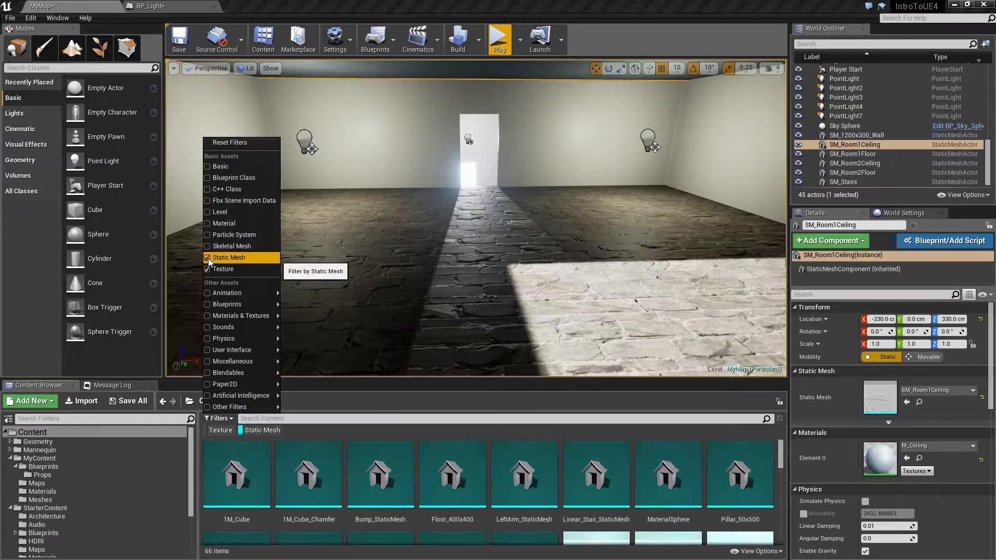
left_click(435, 436)
left_click(254, 432)
left_click(220, 431)
left_click(220, 431)
left_click(254, 429)
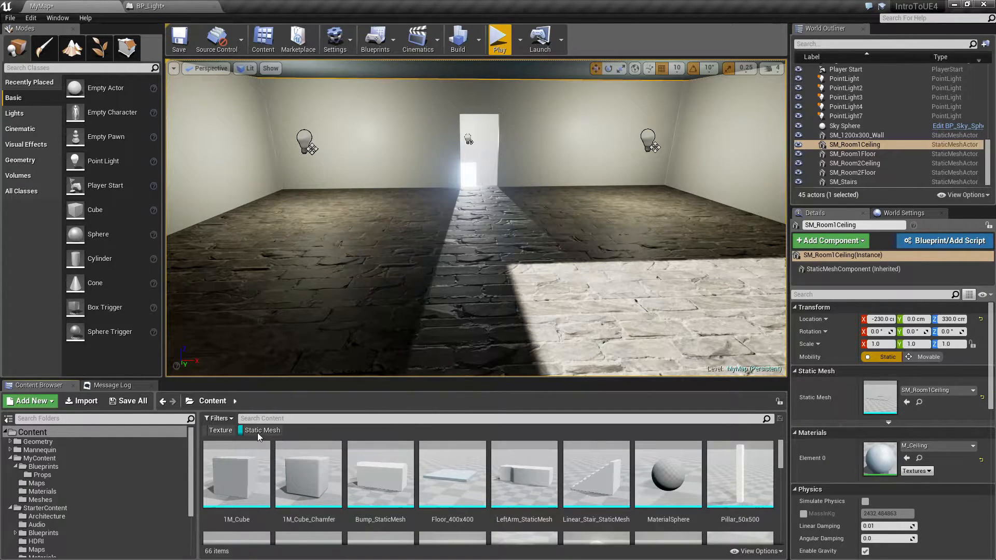
Assign the SM_Lamp_Wall asset to BP_Light's StaticMesh component and open the component's mesh asset list
scroll(451, 464, "down", 10)
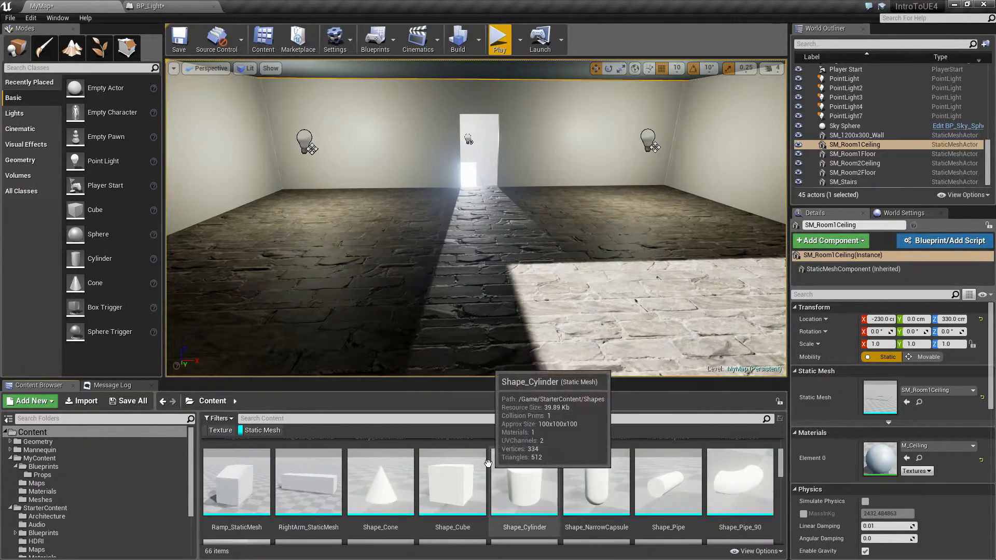
scroll(487, 463, "down", 8)
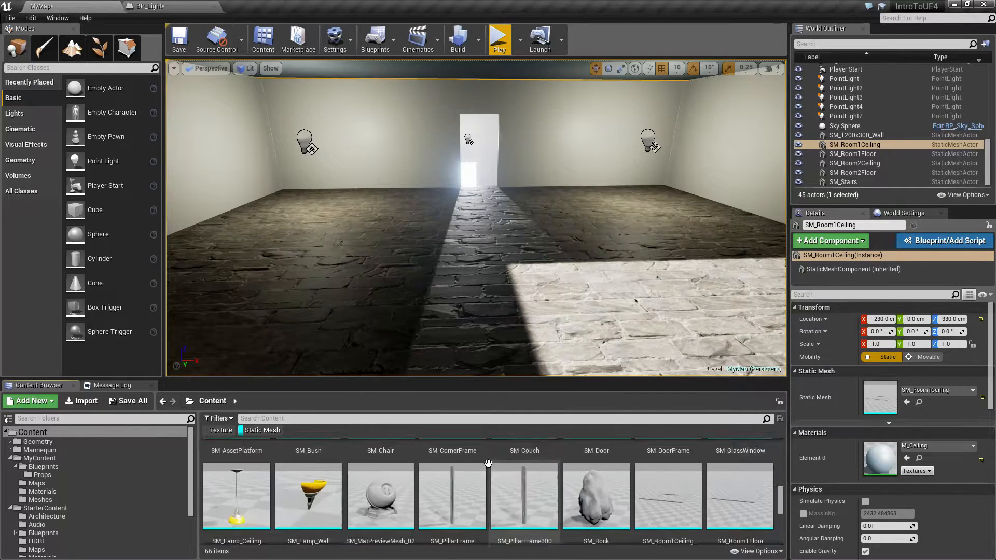
scroll(363, 472, "up", 1)
left_click(326, 482)
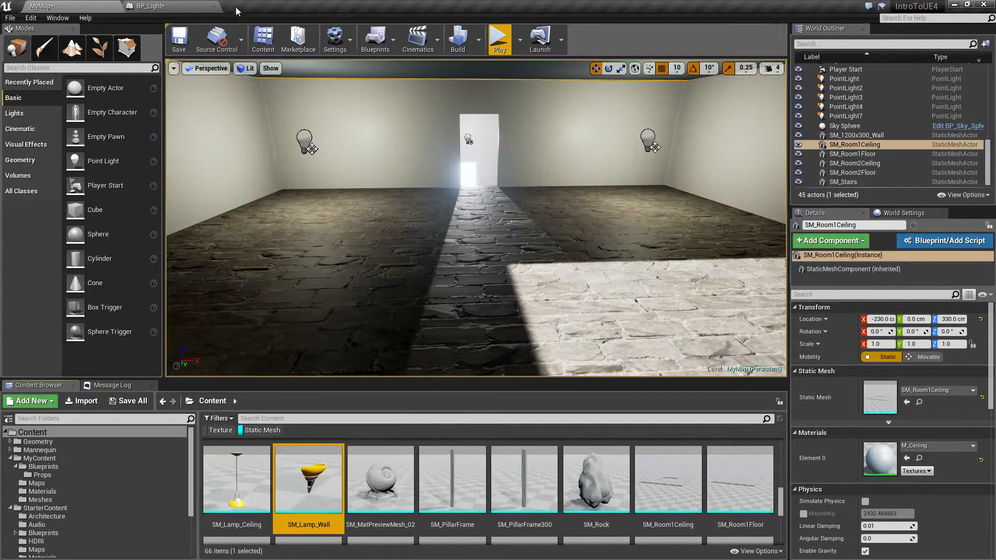
left_click(182, 5)
left_click(42, 82)
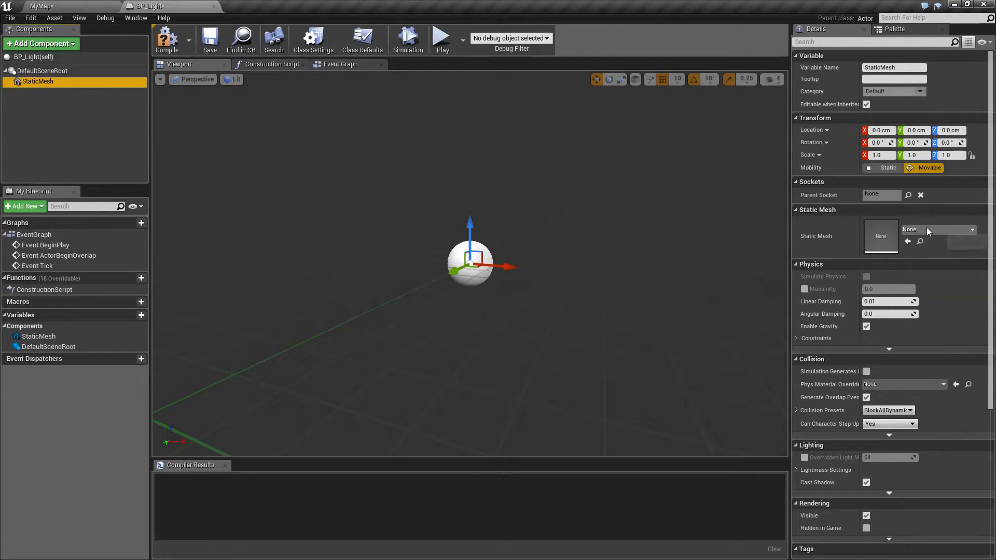
left_click(908, 242)
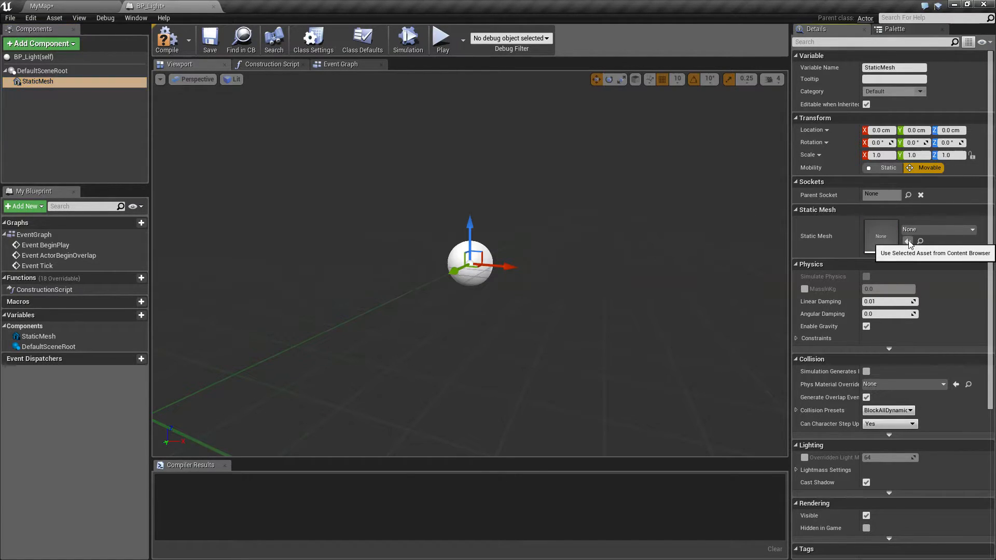
left_click(939, 228)
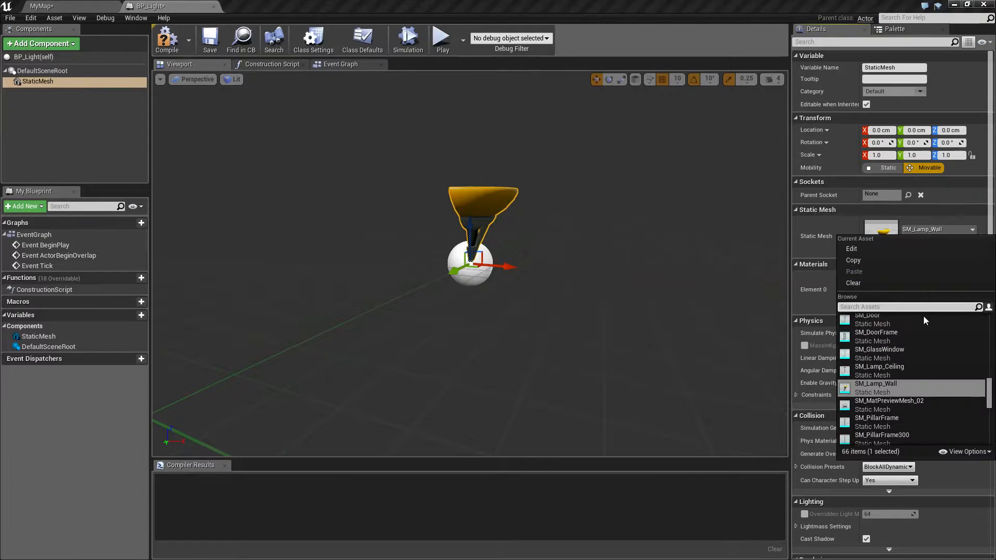
Close the mesh asset list, inspect the wall lamp's shape, and compile and save the BP_Light blueprint
left_click(839, 228)
mouse_move(548, 221)
left_mouse_down("alt")
mouse_move(580, 254)
mouse_move(658, 290)
mouse_move(742, 207)
mouse_move(564, 218)
left_mouse_up("alt")
right_click_drag(562, 266, 622, 266, "alt")
mouse_move(553, 265)
left_mouse_down("alt")
mouse_move(656, 286)
mouse_move(560, 210)
mouse_move(534, 265)
left_mouse_up("alt")
scroll(553, 265, "down", 4)
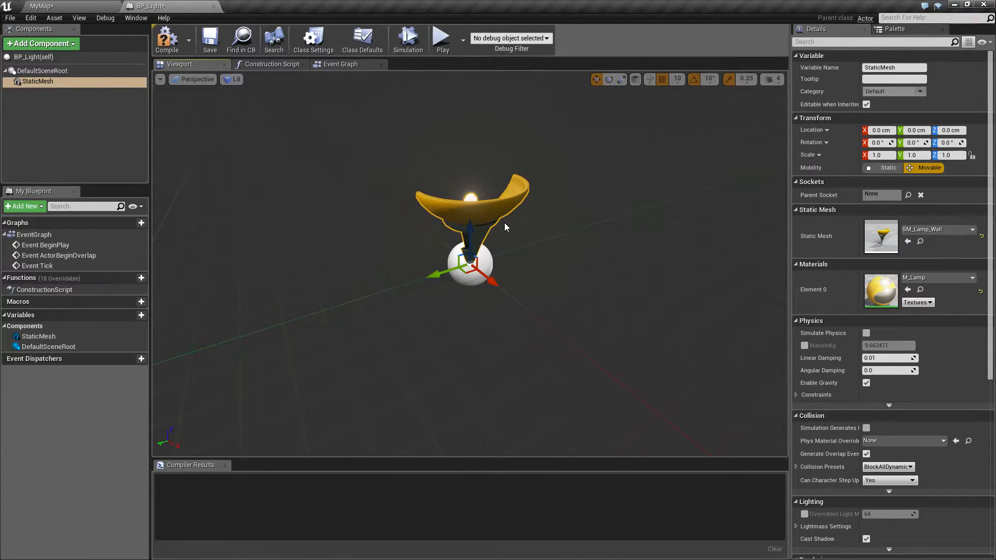
left_click(167, 39)
left_click(206, 39)
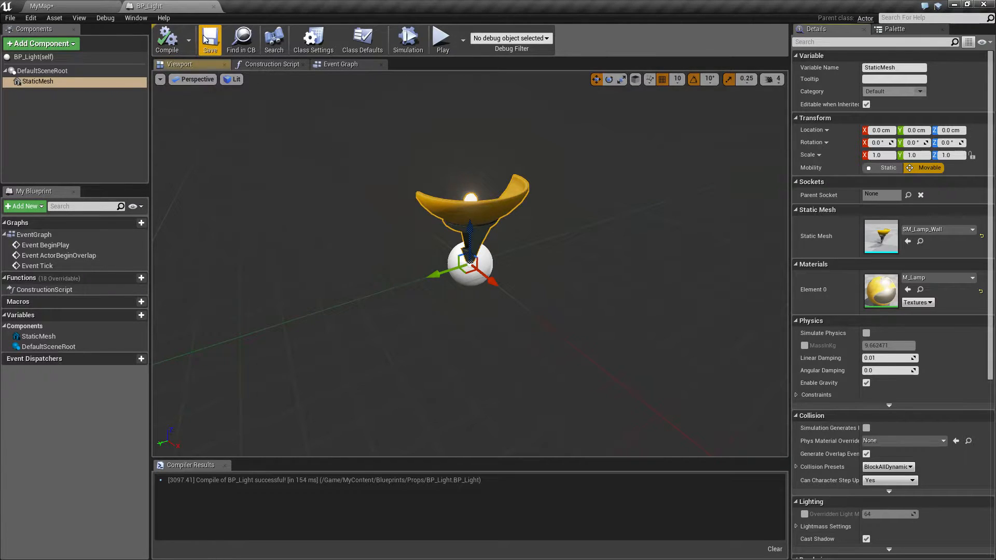
Turn off the Static Mesh filter in MyContent's Props folder and place BP_Light in the MyMap level
left_click(65, 5)
left_click(46, 476)
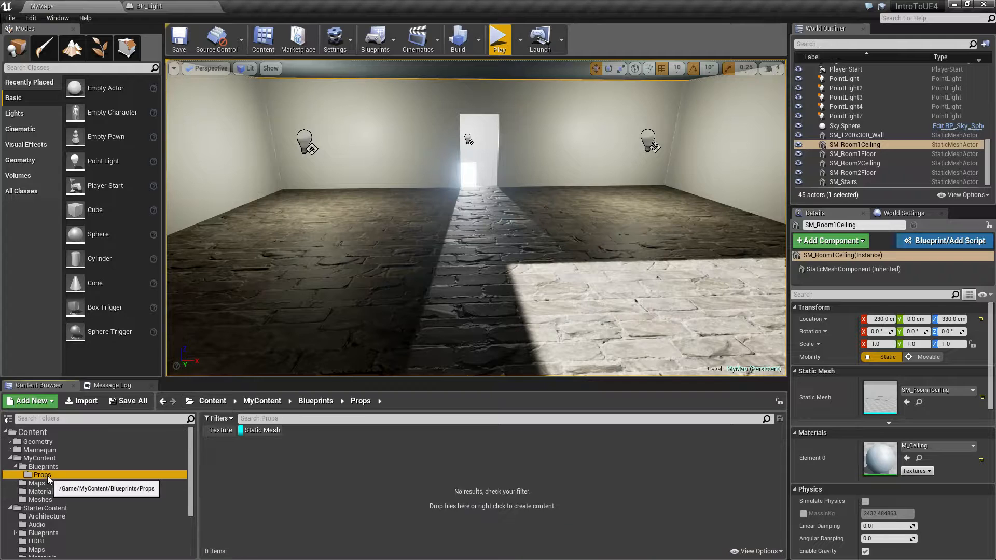
left_click(248, 432)
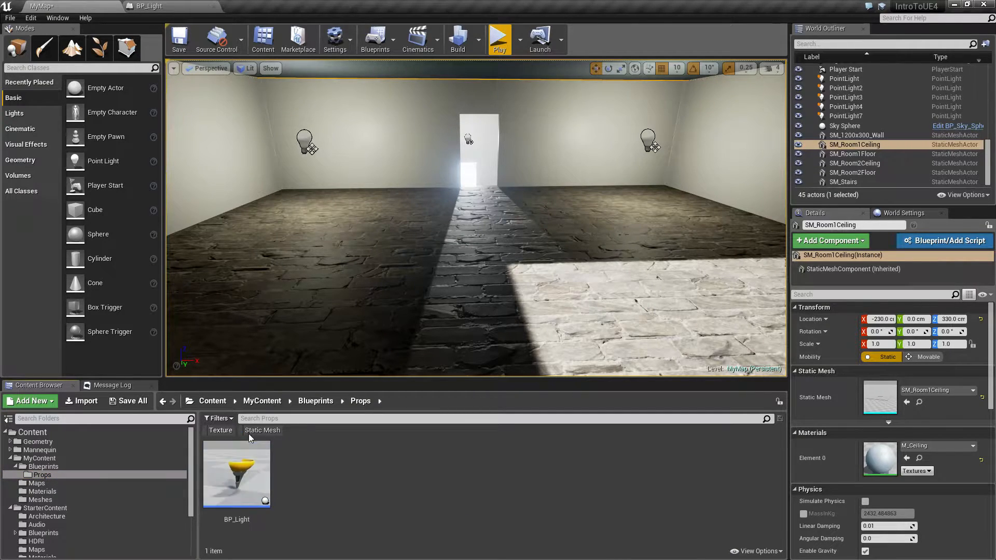
left_click_drag(228, 490, 345, 244)
key("f")
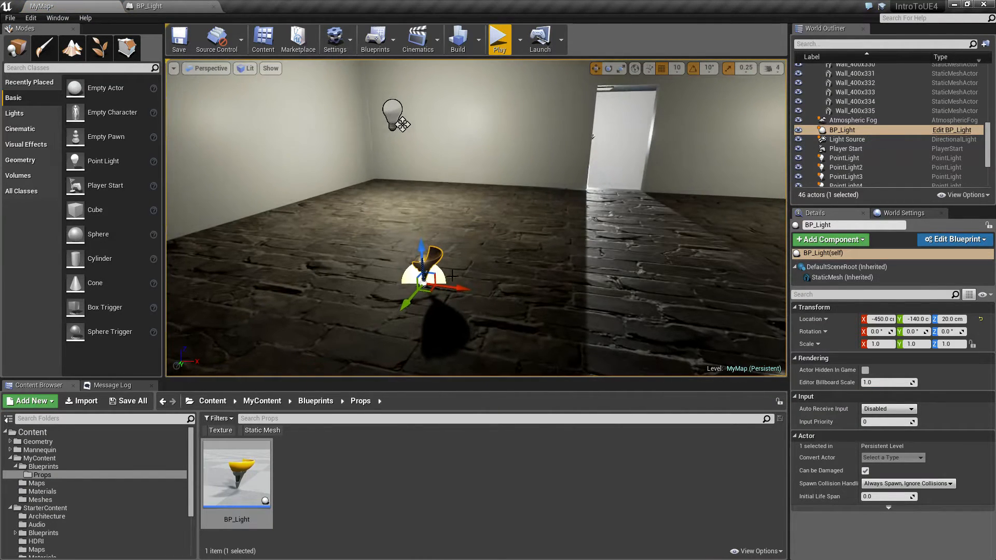
Move the placed BP_Light onto the room's wall at about X -800, Y -420, Z 170 cm
left_click_drag(413, 302, 418, 229)
left_click_drag(391, 187, 388, 109)
right_click_drag(572, 208, 555, 171)
key("a")
left_click_drag(579, 250, 415, 240)
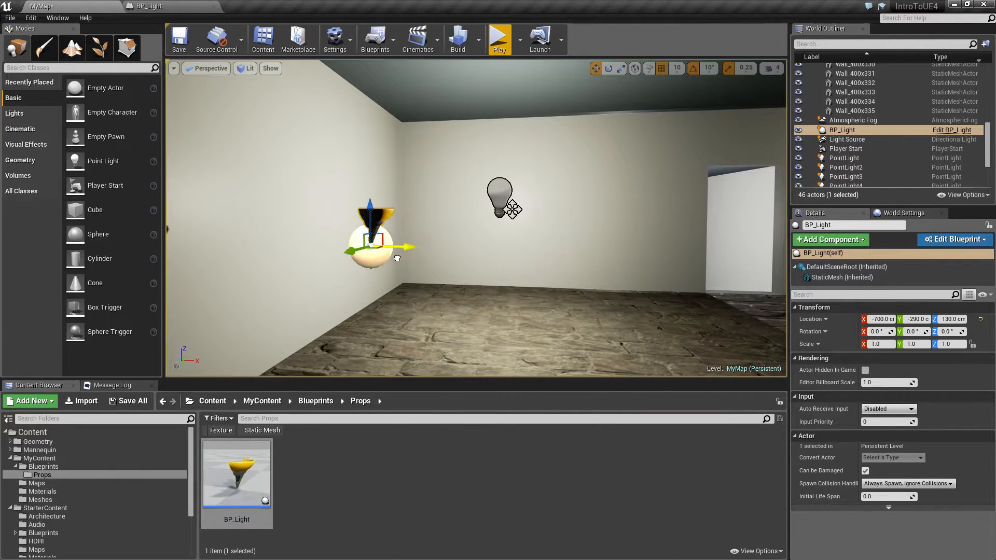
key("f")
left_click_drag(516, 267, 351, 251)
left_click_drag(372, 207, 372, 155)
right_click_drag(489, 213, 489, 213)
left_click_drag(399, 195, 449, 196)
right_click_drag(459, 231, 449, 211)
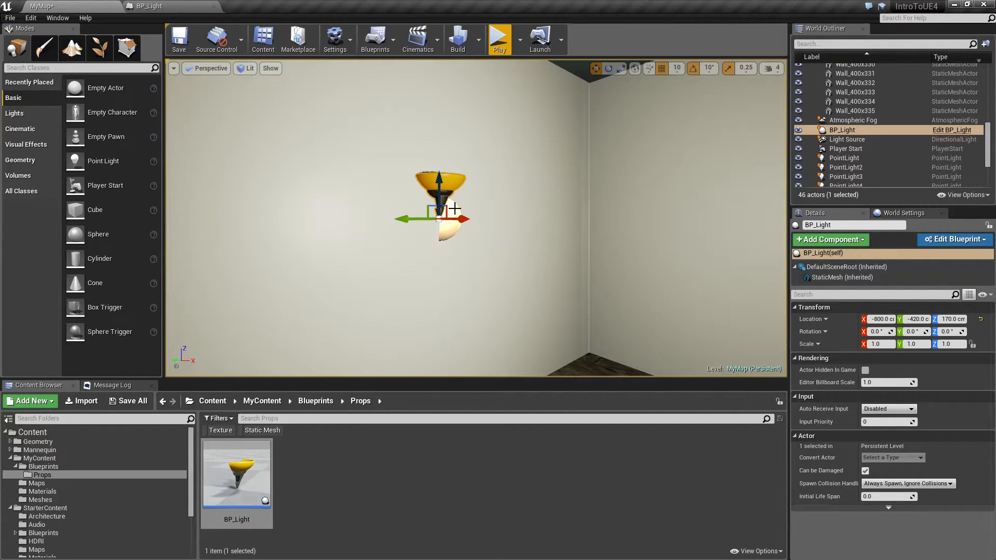
Return to the BP_Light blueprint and add a Scene component named Root
left_click(150, 6)
left_click(122, 73)
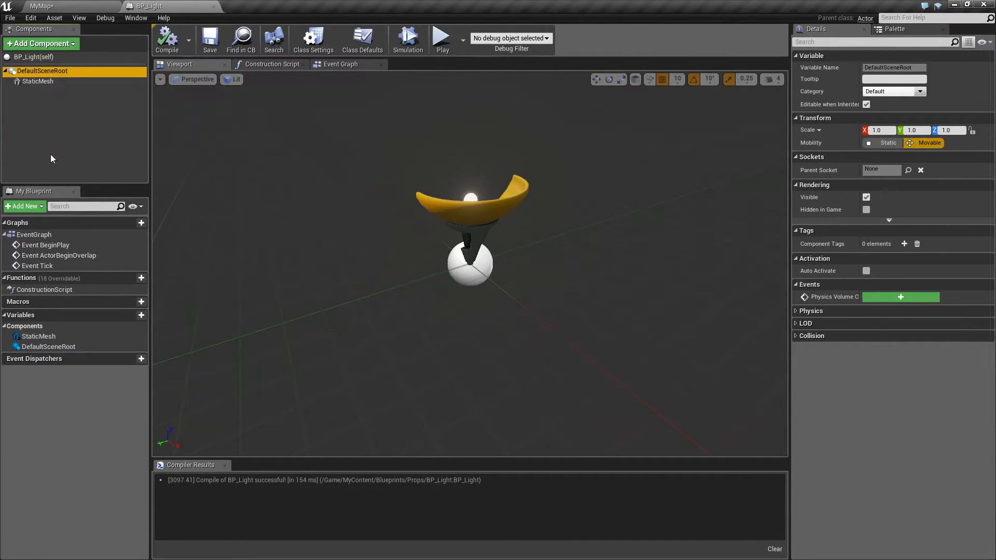
left_click(34, 46)
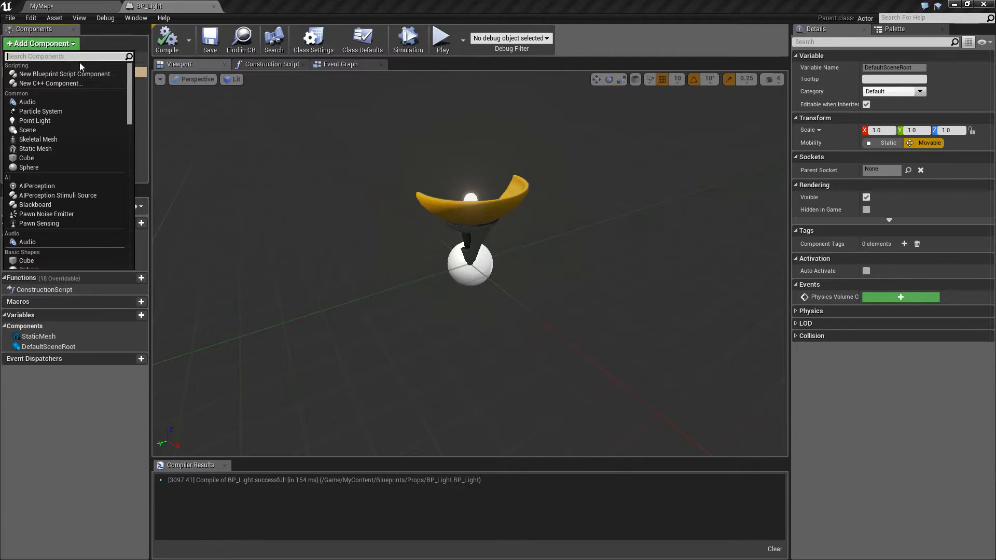
left_click_drag(130, 96, 151, 241)
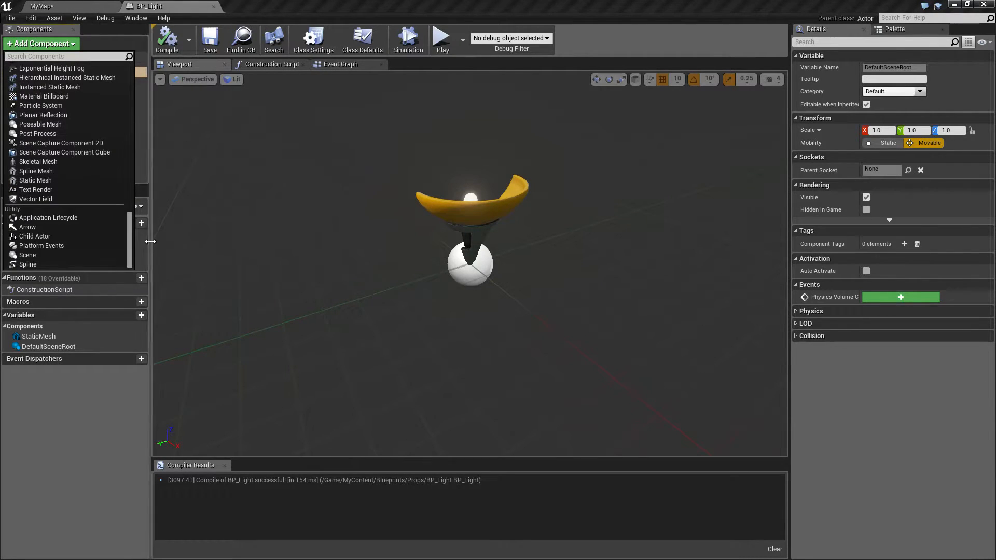
left_click(27, 255)
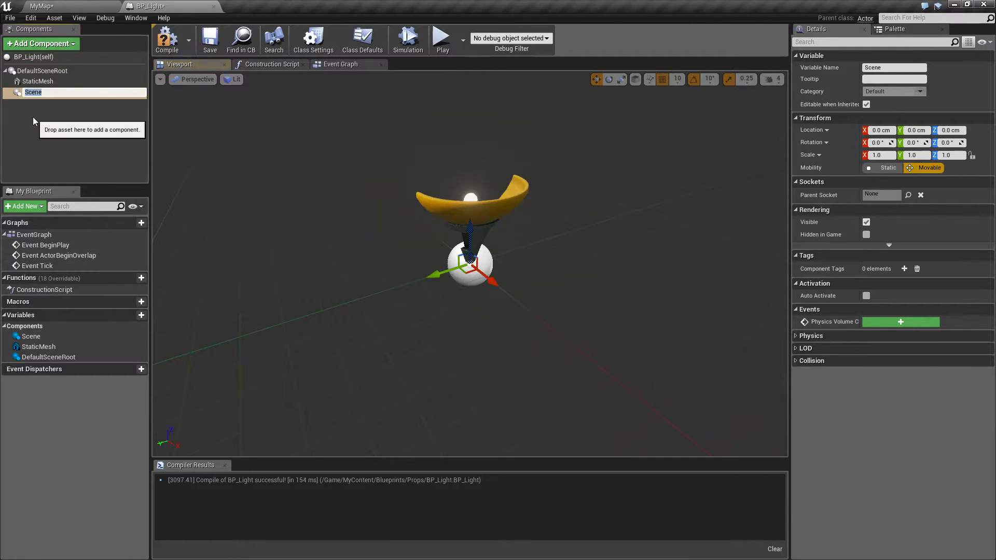
type("Root")
key("Return")
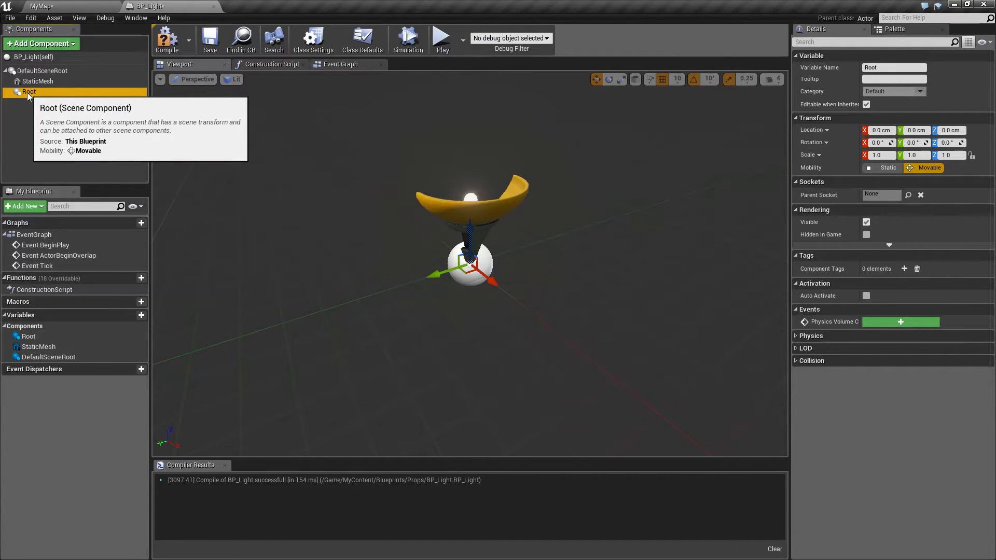
Replace DefaultSceneRoot with the Root component, compile BP_Light and check the lamp placed in MyMap
left_click_drag(28, 97, 44, 73)
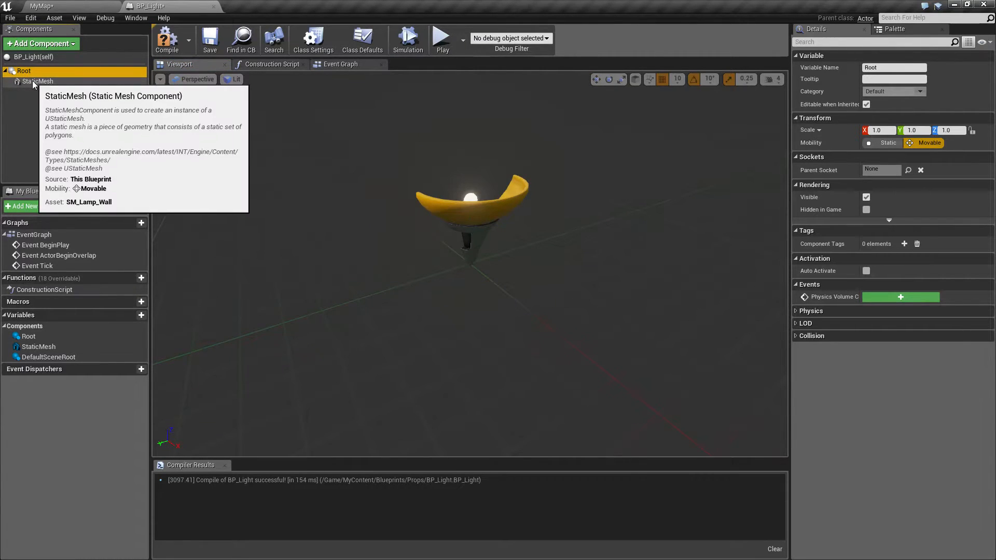
left_click(32, 82)
left_click(23, 71)
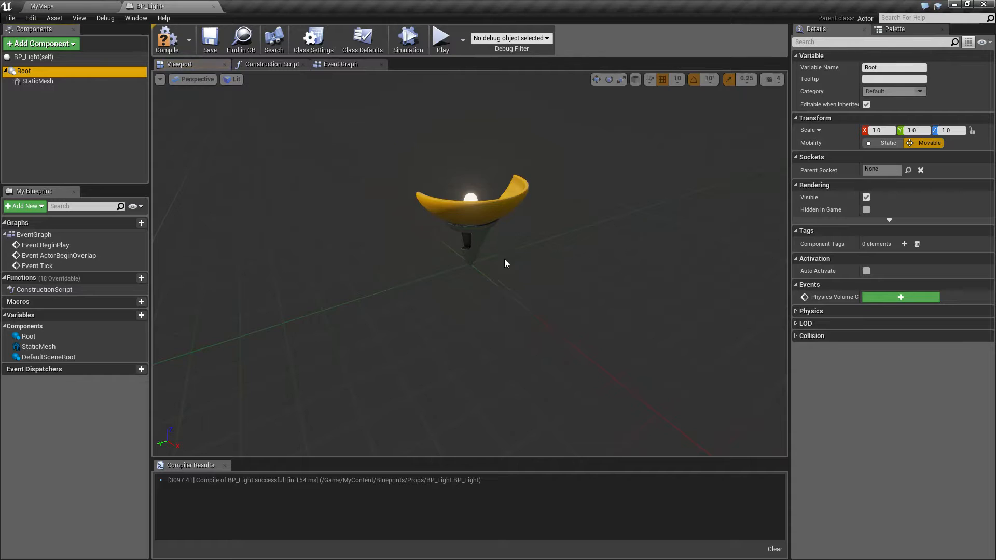
left_click(76, 8)
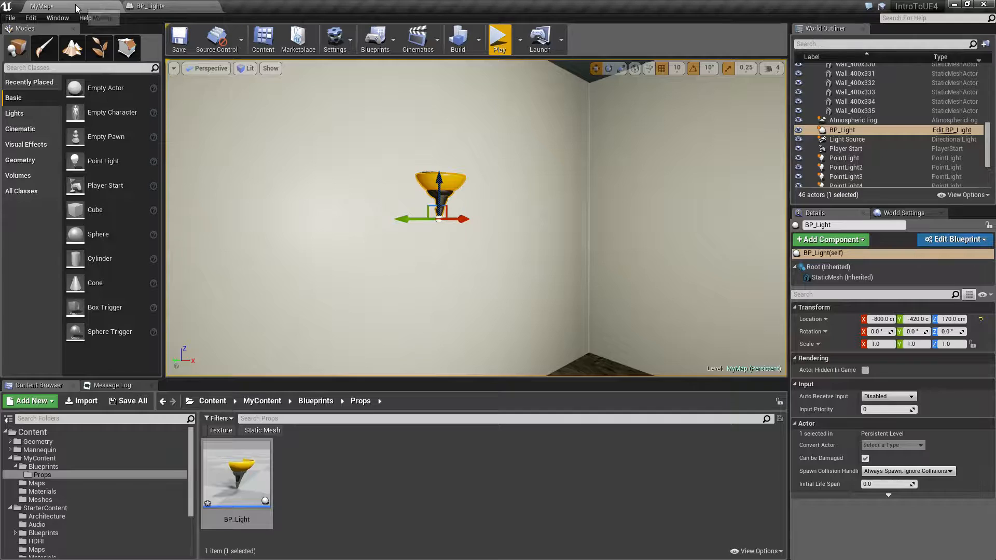
left_click(174, 5)
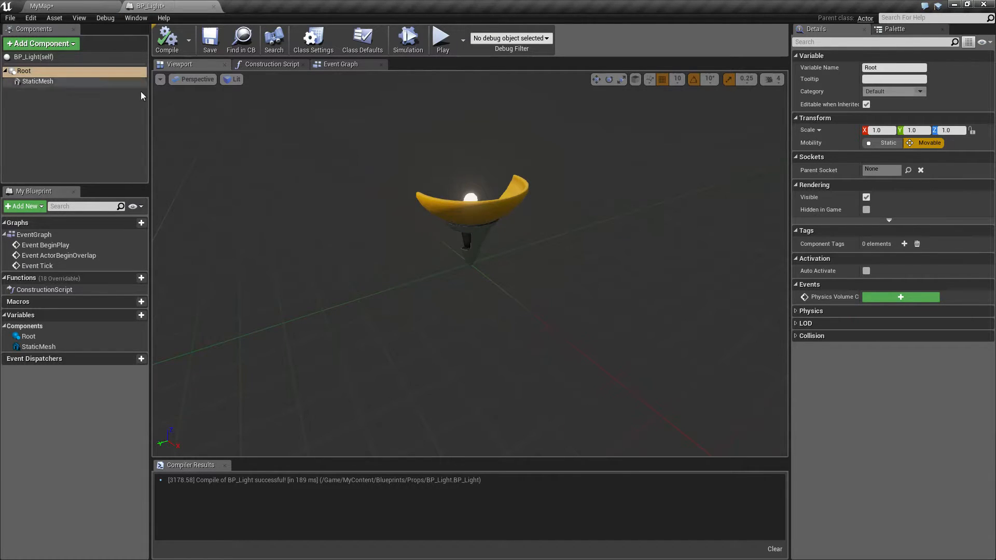
Add a Point Light component to BP_Light under Root and compile the blueprint
left_click(42, 43)
scroll(69, 154, "down", 5)
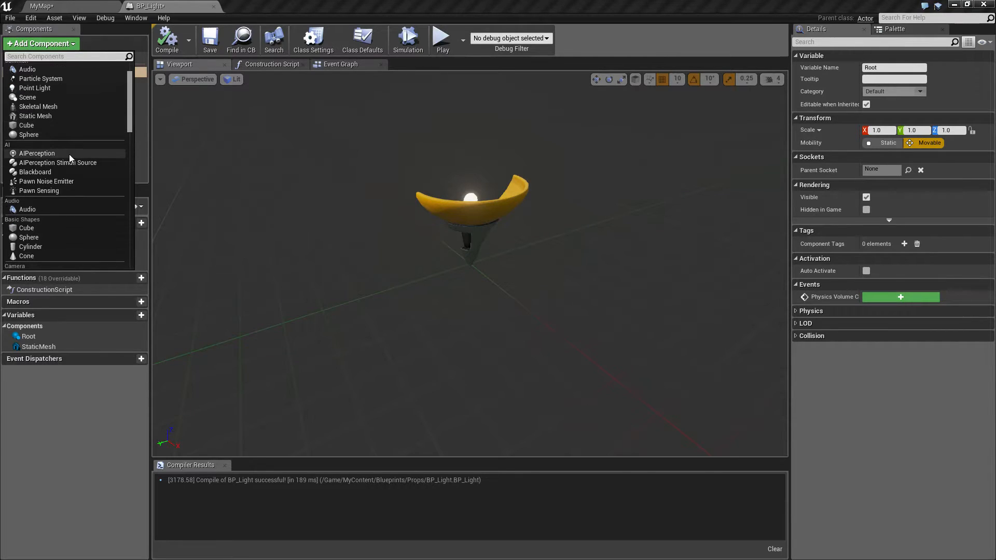
scroll(54, 173, "down", 7)
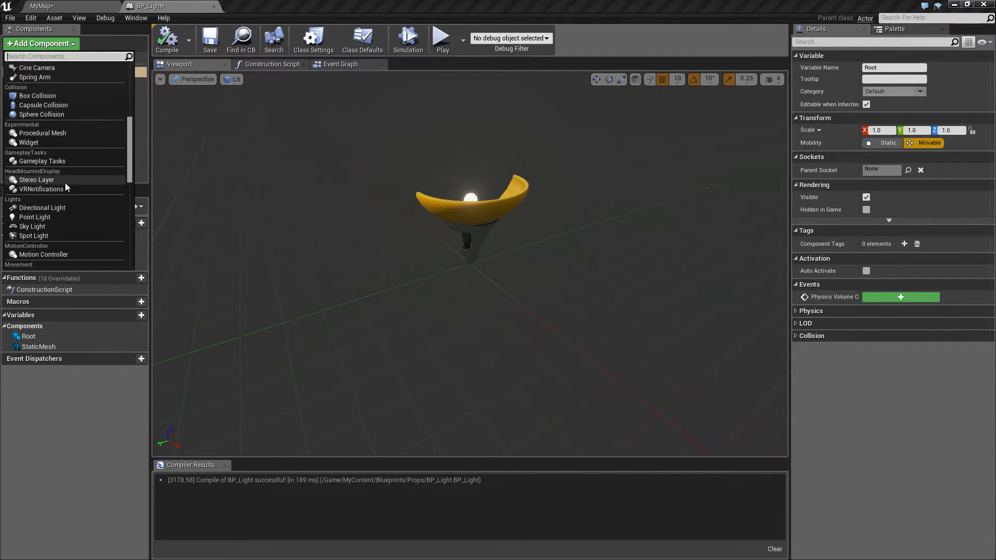
left_click(24, 169)
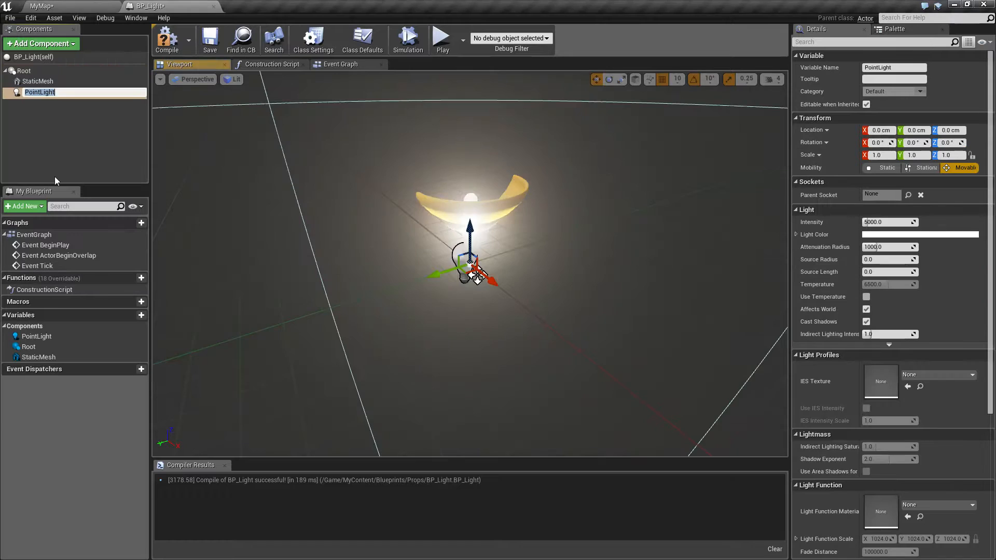
right_click_drag(642, 240, 596, 240)
key("f")
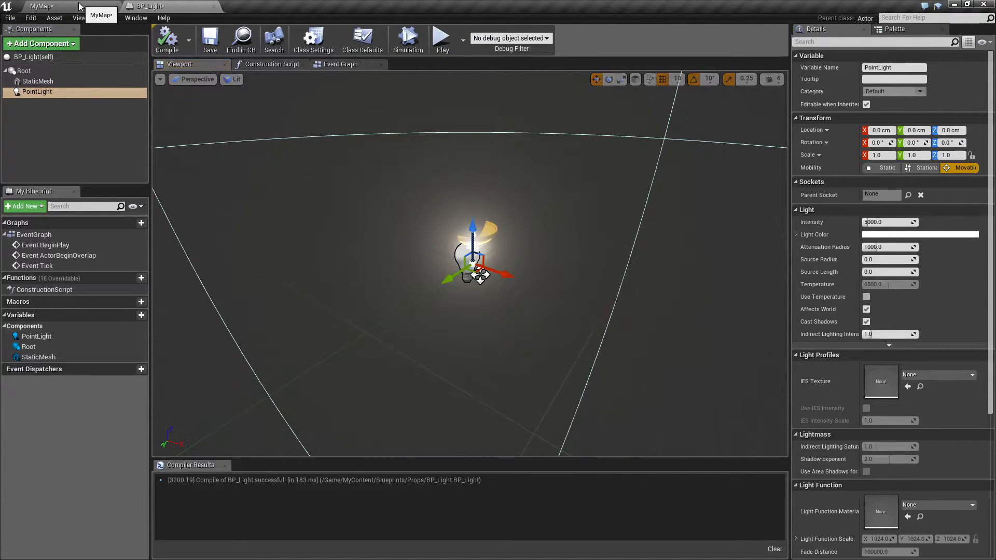
Return to the MyMap level and delete PointLight, PointLight2, PointLight3 and PointLight4, keeping BP_Light
left_click(96, 6)
key("s")
mouse_move(476, 217)
right_mouse_down()
mouse_move(550, 217)
mouse_move(430, 213)
mouse_move(482, 212)
right_mouse_up()
right_click_drag(664, 296, 720, 306)
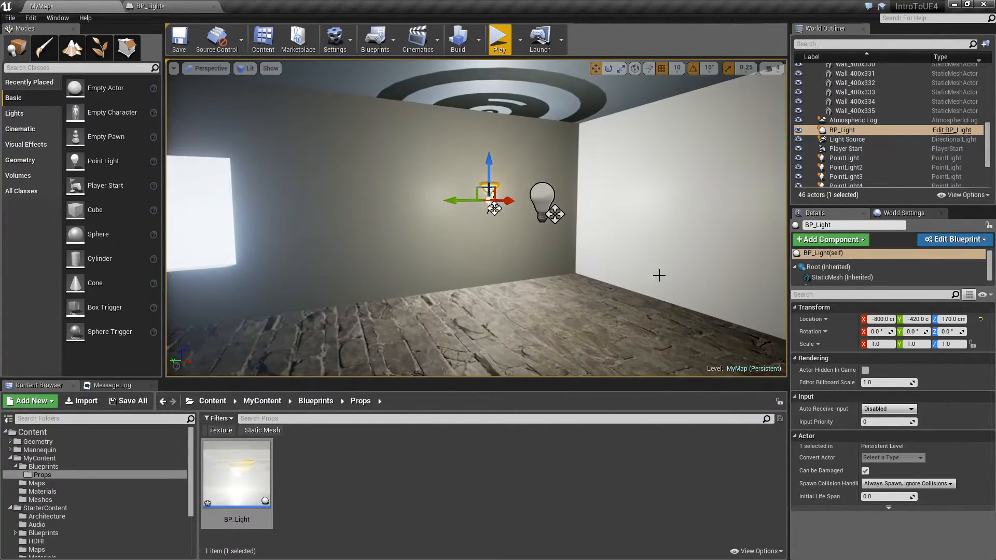
left_click(543, 201)
key("Delete")
right_click_drag(580, 224, 561, 203)
left_click(388, 190)
key("Delete")
left_click(467, 188)
key("Delete")
right_click_drag(467, 189, 343, 193)
left_click(453, 195)
key("Delete")
right_click_drag(453, 194, 319, 169)
key("w")
mouse_move(491, 194)
right_mouse_down()
mouse_move(475, 187)
mouse_move(506, 199)
mouse_move(501, 179)
right_mouse_up()
left_click(439, 196)
key("Escape")
key("w")
In the BP_Light blueprint, raise the PointLight component to Z 30 cm above the root
left_click(198, 7)
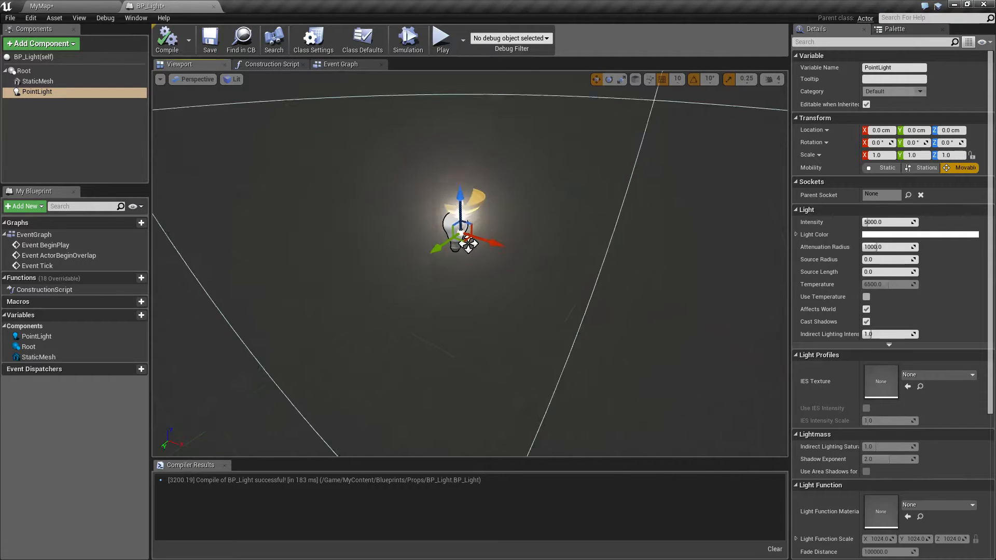
key("s")
right_click_drag(524, 292, 528, 267)
key("a")
key("d")
key("a")
scroll(543, 283, "up", 5)
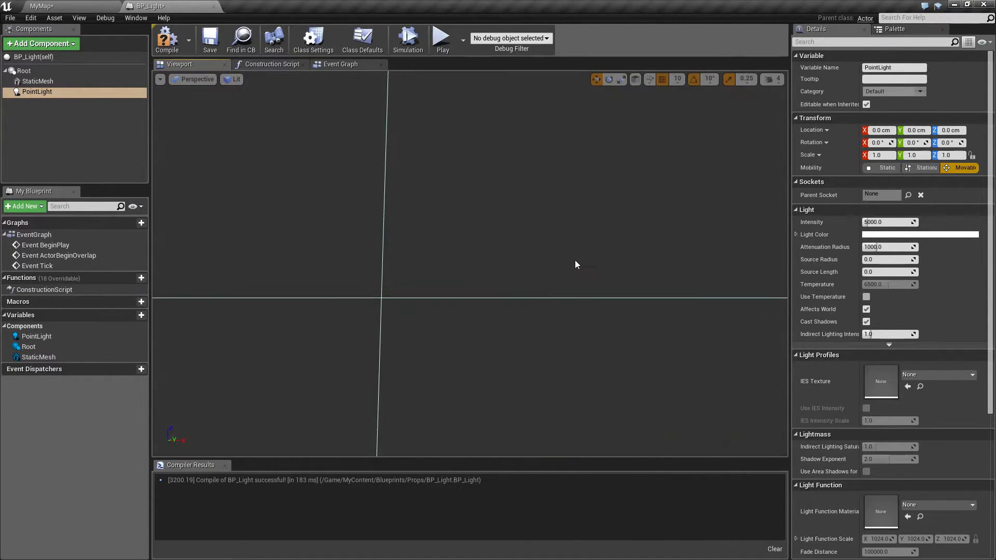
key("f")
scroll(553, 260, "up", 3)
left_click_drag(553, 260, 534, 337, "alt")
left_click_drag(511, 181, 489, 182, "alt")
left_click_drag(500, 227, 460, 146, "alt")
left_click(32, 93)
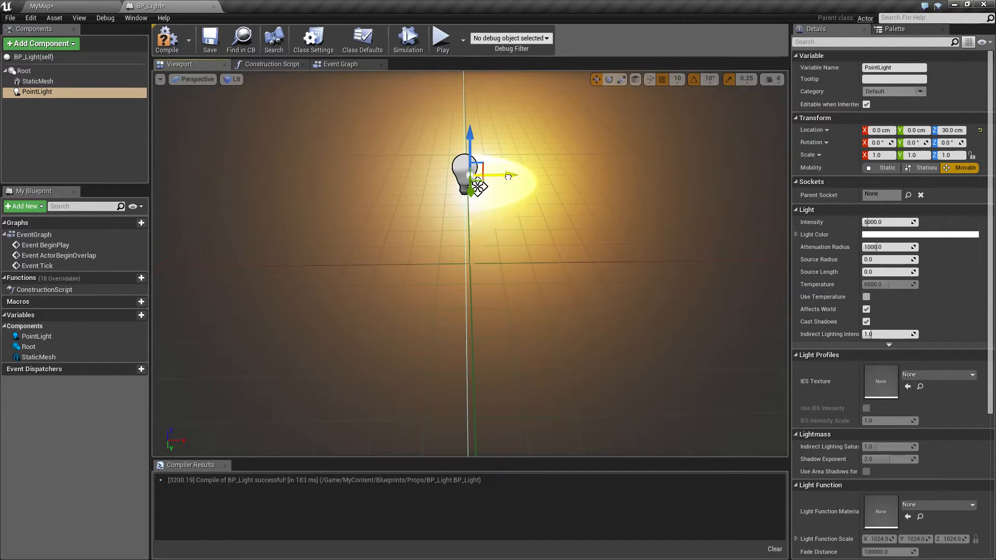
Shift the PointLight component to X 10 cm and compile BP_Light
left_click_drag(506, 177, 530, 173)
left_click_drag(585, 225, 550, 239, "alt")
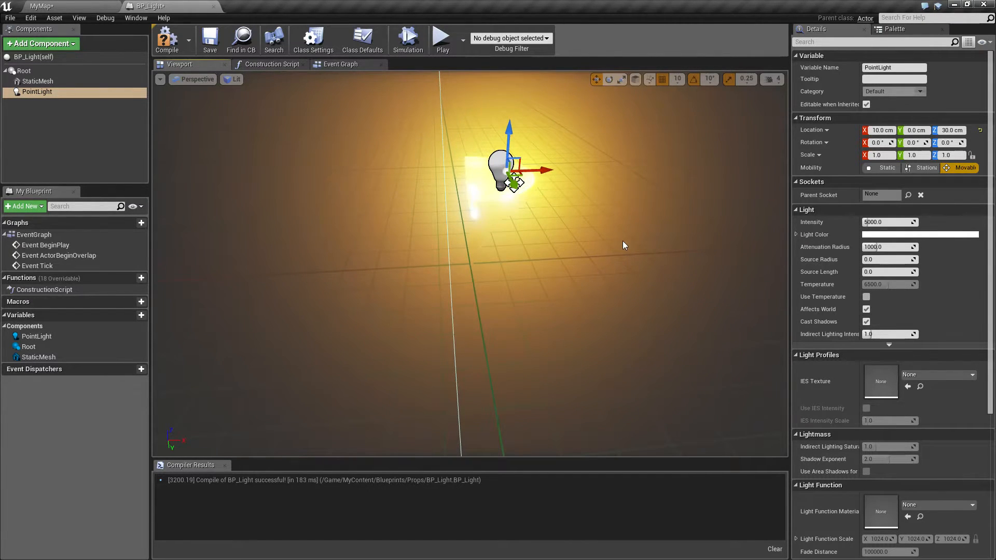
scroll(621, 244, "down", 10)
left_click_drag(625, 284, 551, 271, "alt")
left_click(165, 37)
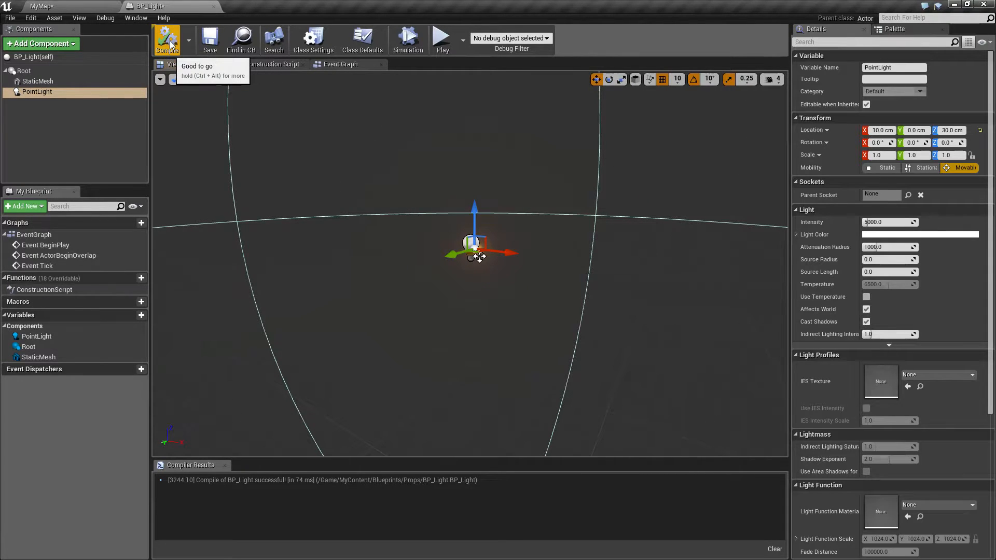
Return to MyMap and examine how the BP_Light lamp illuminates the wall and the room
left_click(46, 6)
mouse_move(462, 220)
right_mouse_down()
mouse_move(430, 220)
mouse_move(482, 234)
mouse_move(462, 220)
right_mouse_up()
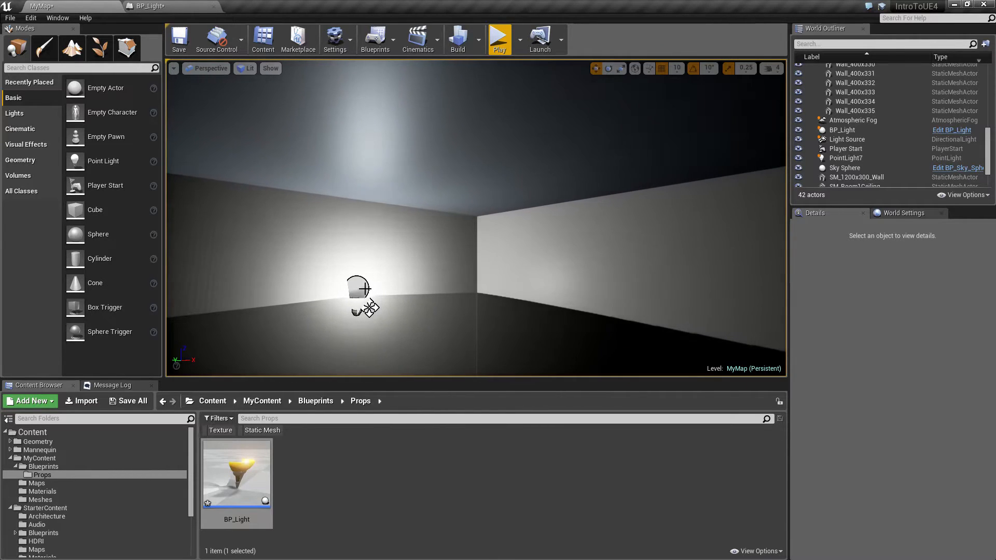
left_click(370, 306)
key("f")
mouse_move(527, 190)
left_mouse_down("alt")
mouse_move(527, 233)
mouse_move(483, 213)
mouse_move(508, 181)
mouse_move(550, 192)
mouse_move(508, 190)
left_mouse_up("alt")
key("Escape")
right_click_drag(526, 189, 538, 189)
mouse_move(527, 189)
left_mouse_down("alt")
mouse_move(555, 179)
mouse_move(482, 168)
mouse_move(521, 207)
left_mouse_up("alt")
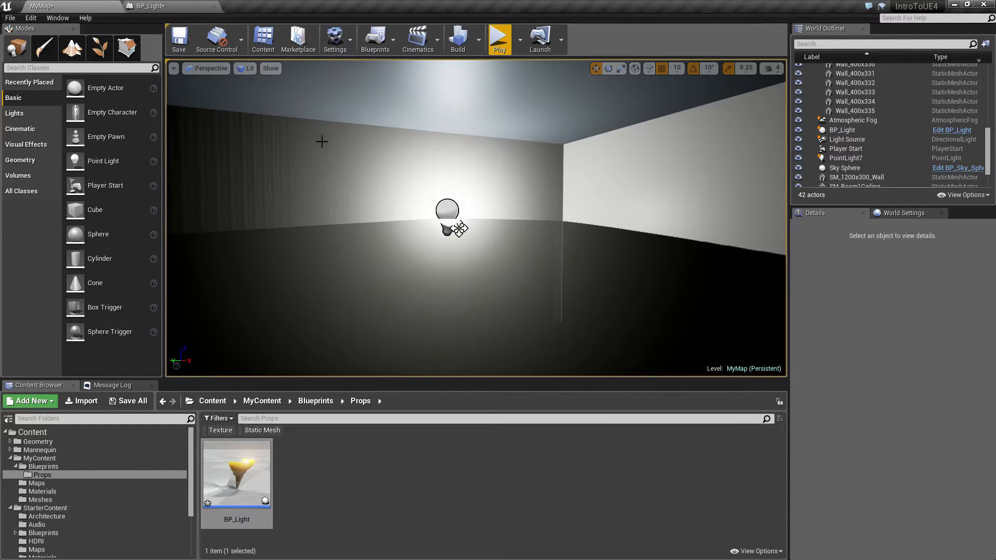
Move BP_Light's PointLight component farther from the lamp mesh to X 20 cm and Z 40 cm, and compile
left_click(155, 7)
key("w")
right_click_drag(497, 263, 496, 275)
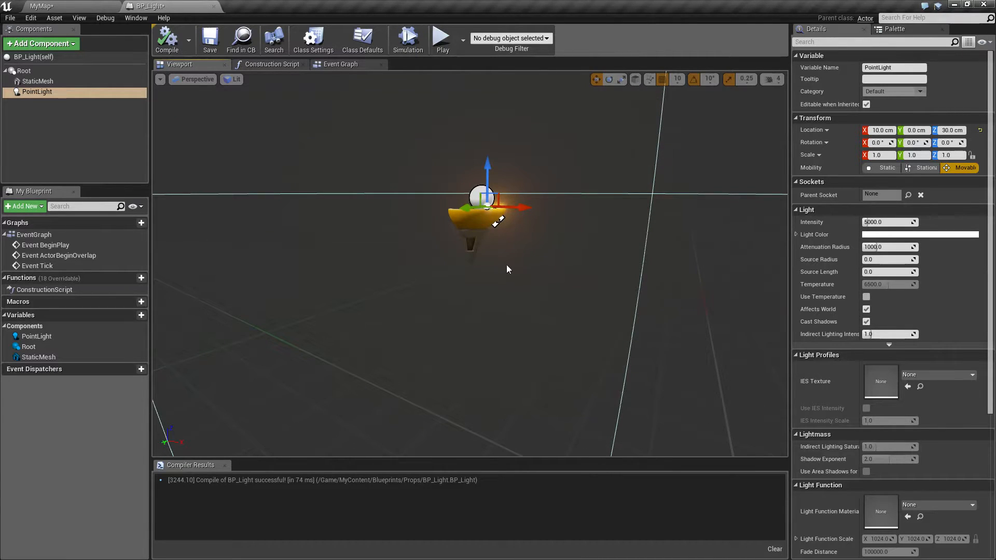
left_click_drag(506, 267, 472, 264, "alt")
left_click(471, 217)
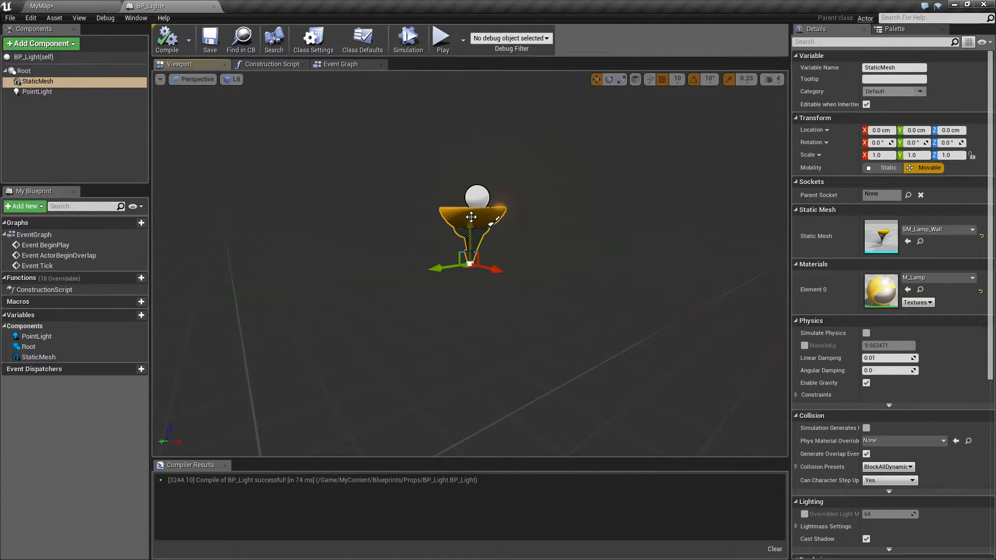
left_click_drag(535, 233, 457, 226, "alt")
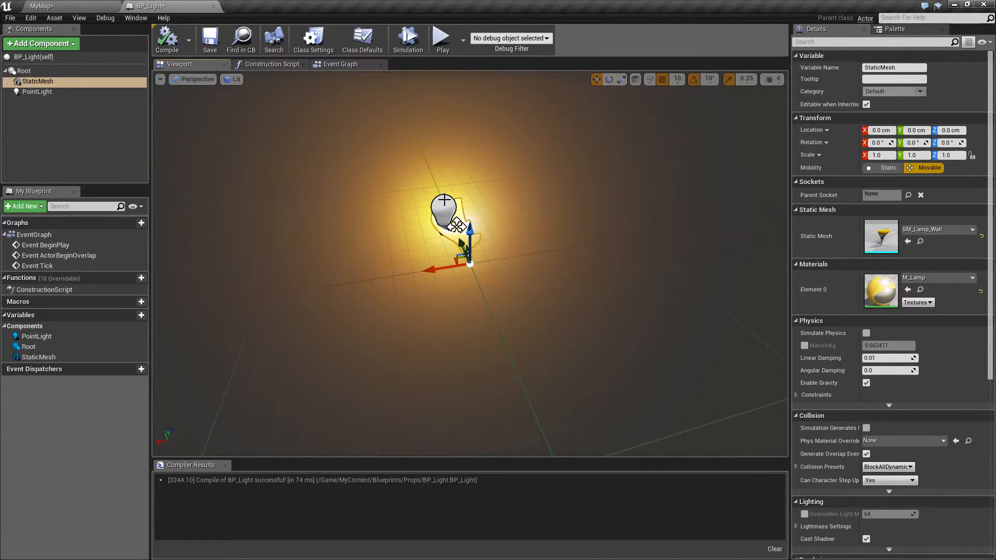
left_click(444, 205)
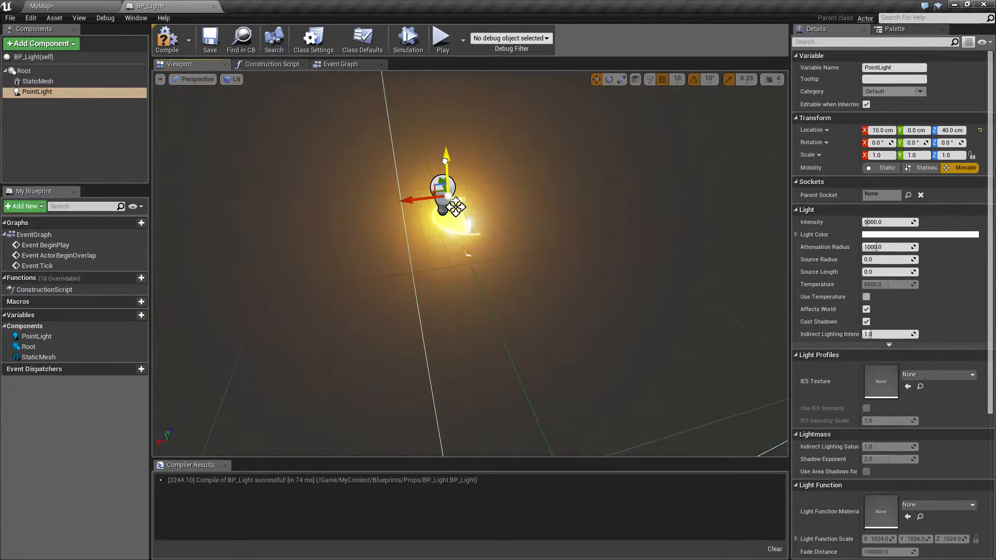
mouse_move(410, 200)
left_mouse_down()
mouse_move(432, 196)
mouse_move(415, 197)
left_mouse_up()
left_click_drag(447, 159, 447, 138)
left_click_drag(418, 174, 426, 149)
left_click_drag(439, 283, 710, 269, "alt")
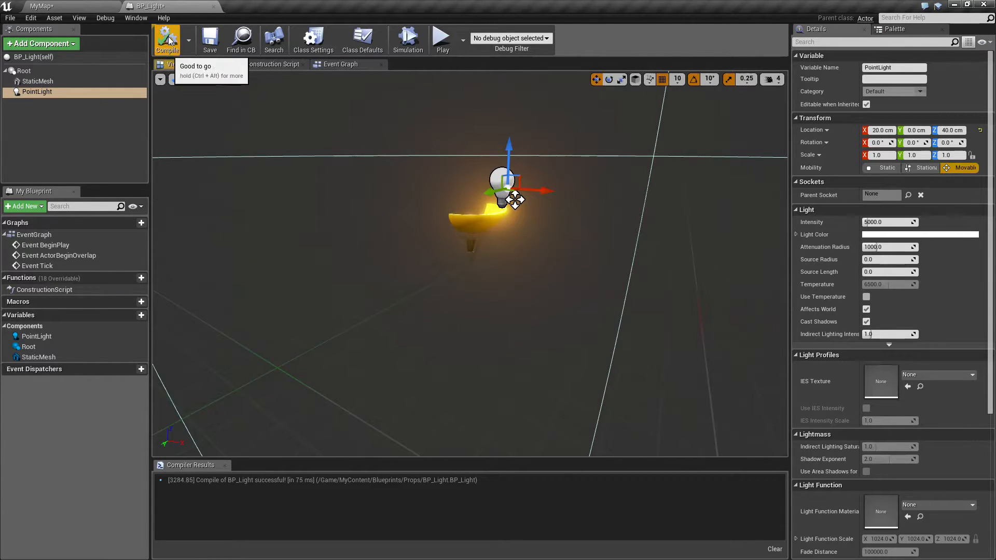
Check the repositioned light and its shadow on the wall in MyMap, and go back to the BP_Light blueprint
left_click(88, 6)
scroll(473, 265, "down", 1)
left_click_drag(472, 261, 436, 262, "alt")
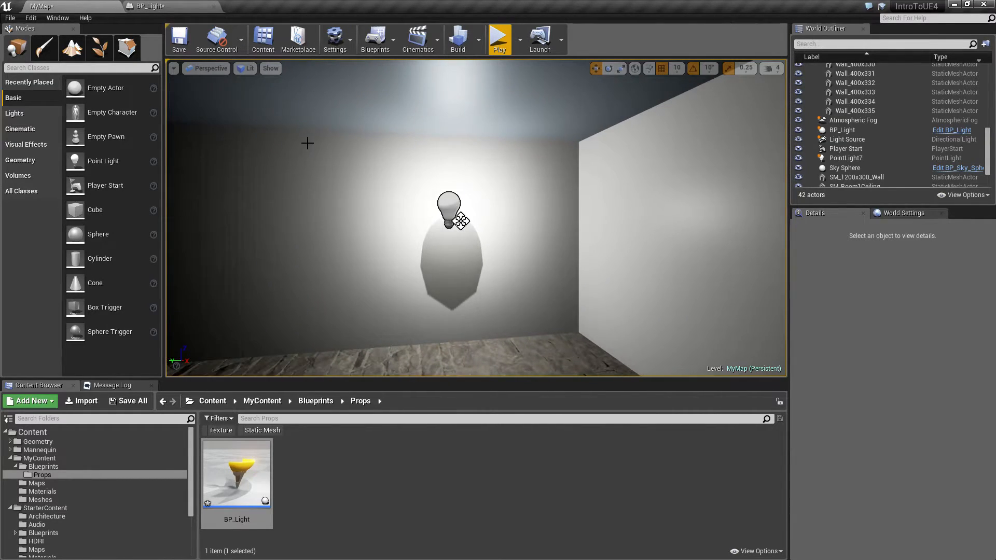
left_click(156, 6)
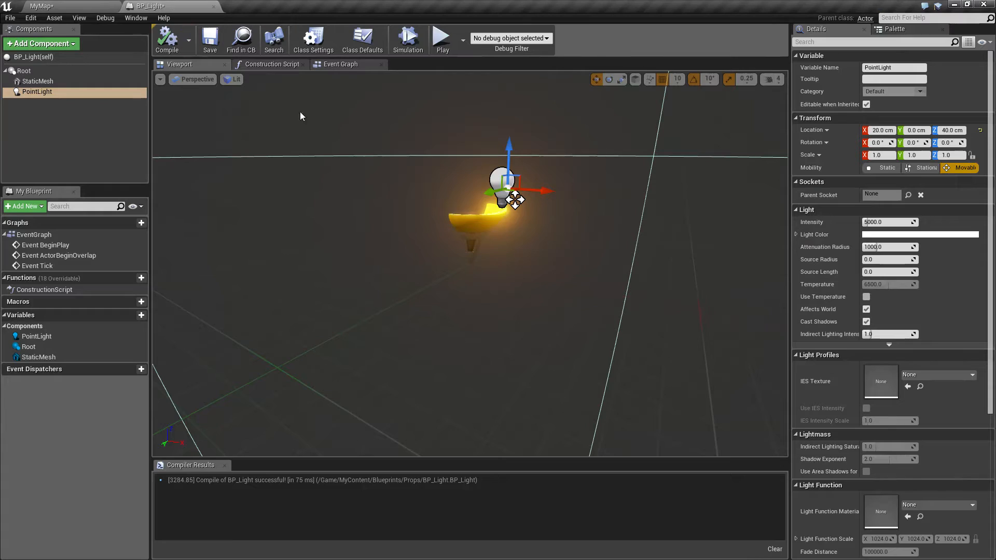
Filter the properties of BP_Light's StaticMesh component for "shadow" and turn off Cast Shadow
left_click(477, 217)
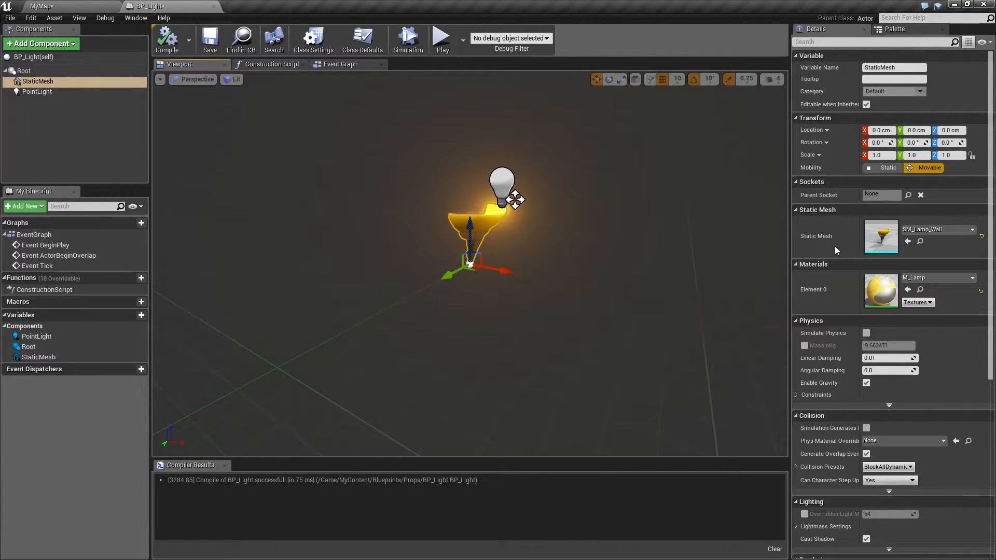
scroll(838, 366, "down", 2)
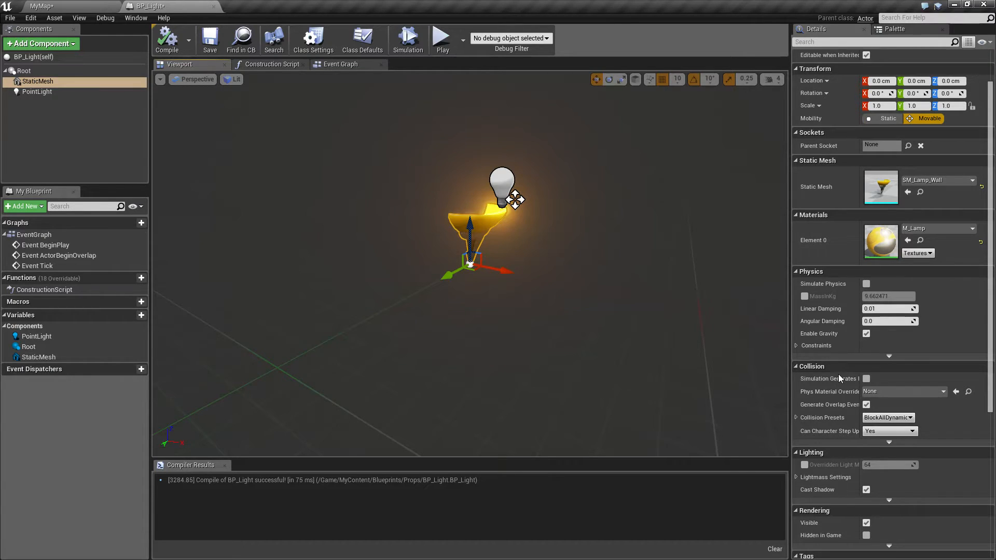
scroll(840, 384, "down", 5)
scroll(840, 384, "up", 7)
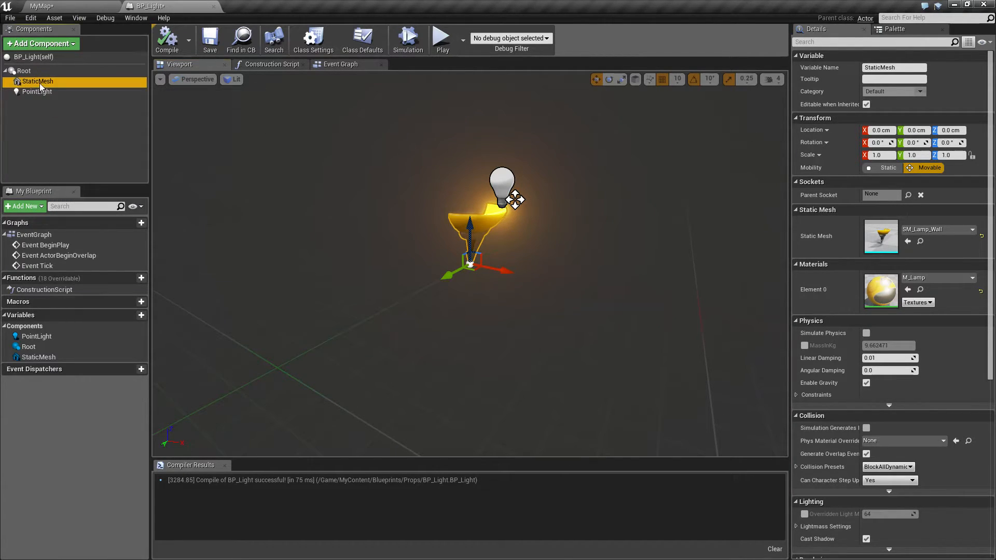
scroll(817, 384, "down", 5)
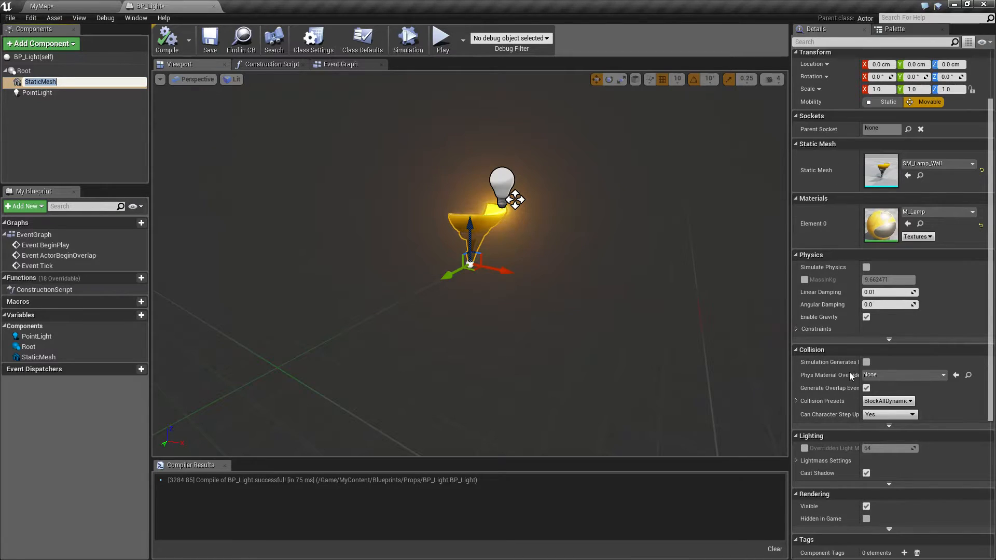
scroll(893, 388, "up", 5)
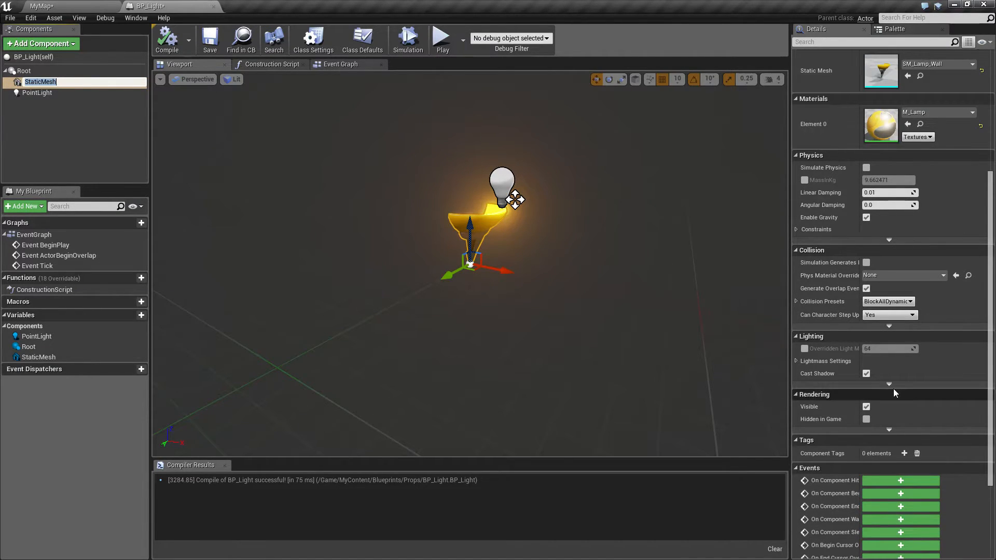
left_click(878, 43)
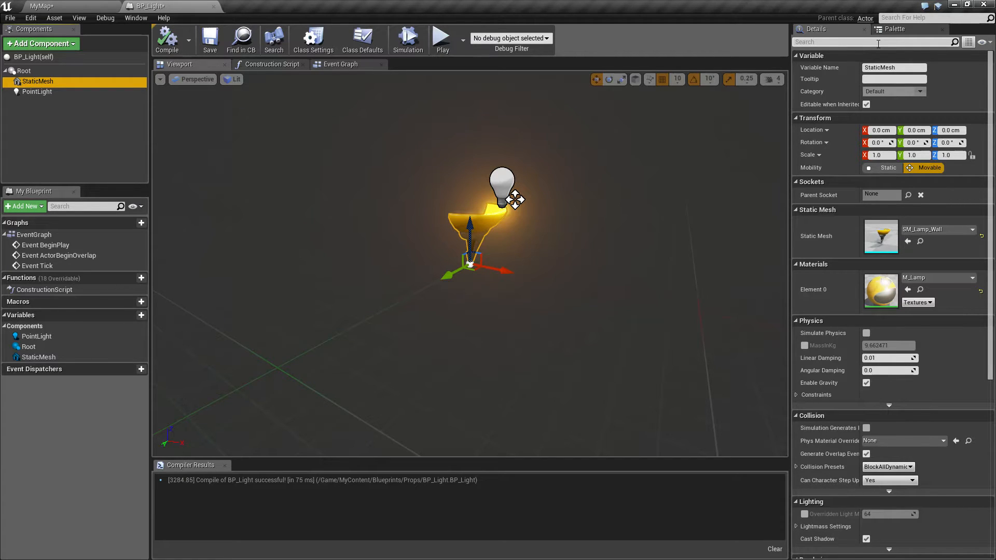
type("shadow")
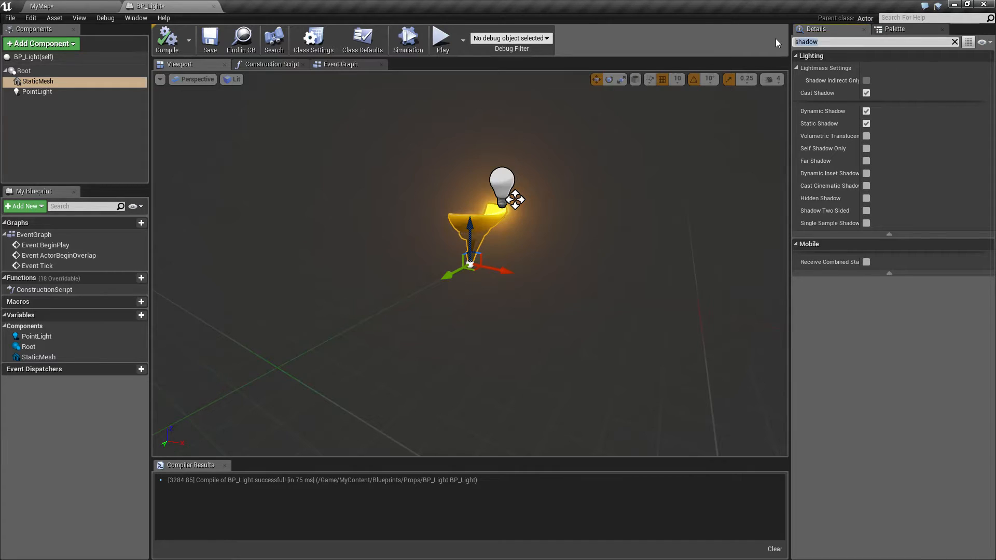
key("BackSpace")
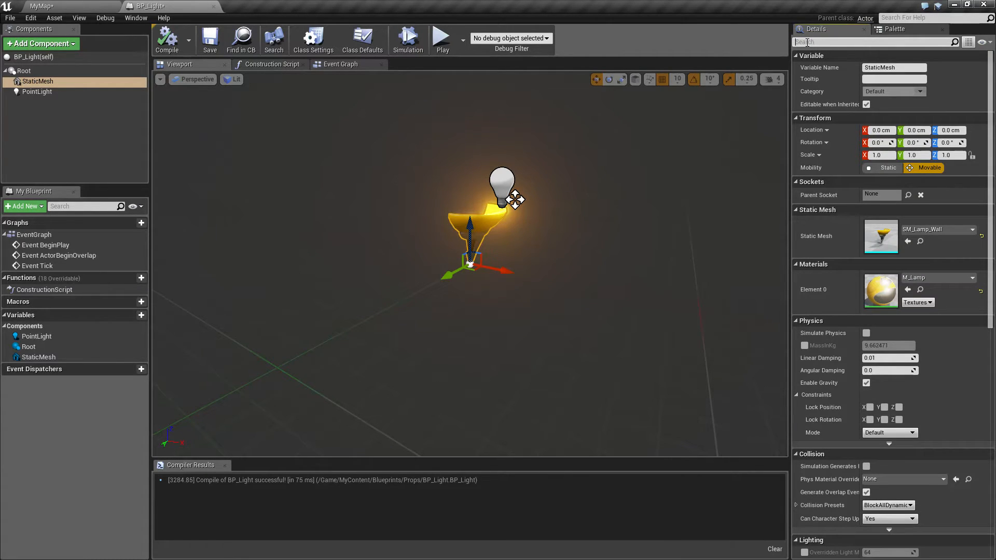
type("shadow")
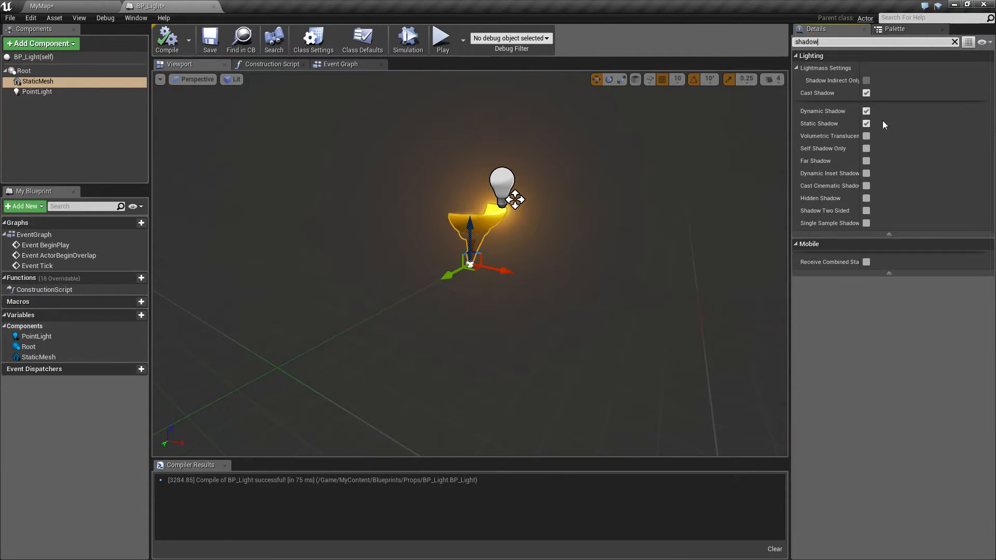
left_click(866, 94)
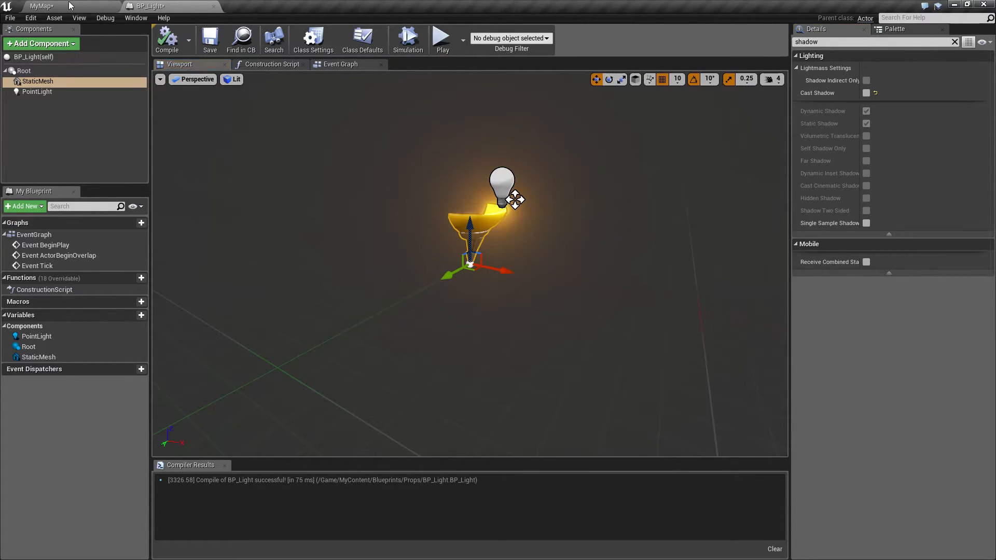
Play-test MyMap by running the character around the room to check the wall lamp's lighting, and end the session
left_click(72, 5)
right_click_drag(457, 238, 496, 256)
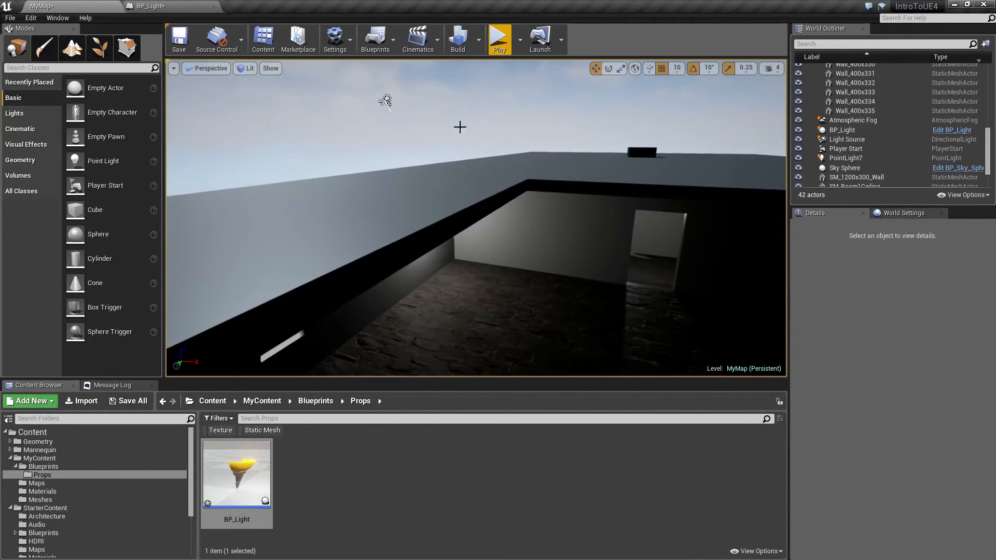
left_click(496, 48)
key("w")
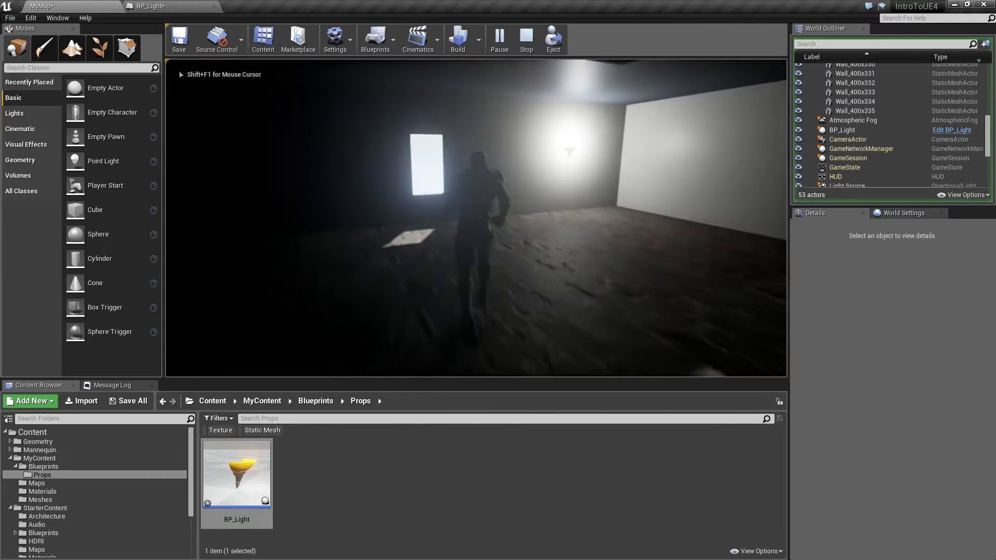
key("s")
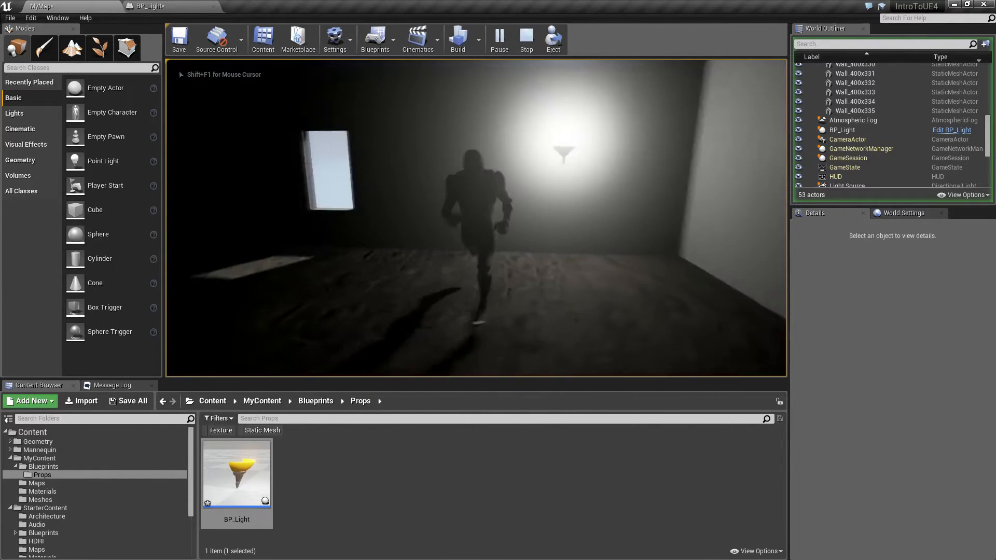
key("Escape")
Float the BP_Light editor as a separate window beside the MyMap viewport, keeping the wall lamp in view
left_click(156, 6)
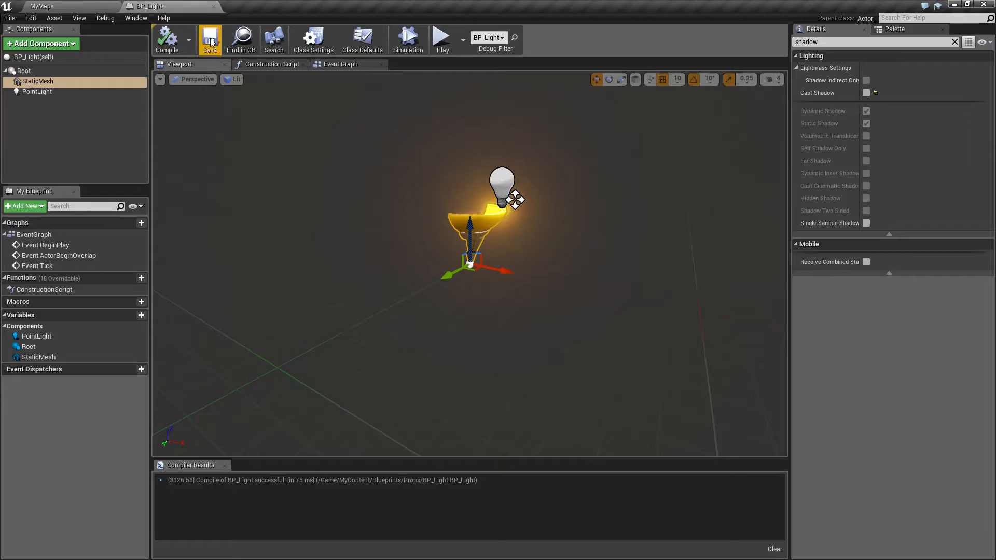
left_click_drag(157, 5, 596, 20)
left_click_drag(846, 266, 846, 548)
right_click_drag(546, 261, 546, 261)
key("w")
left_click_drag(574, 255, 540, 255)
right_click_drag(439, 289, 440, 289)
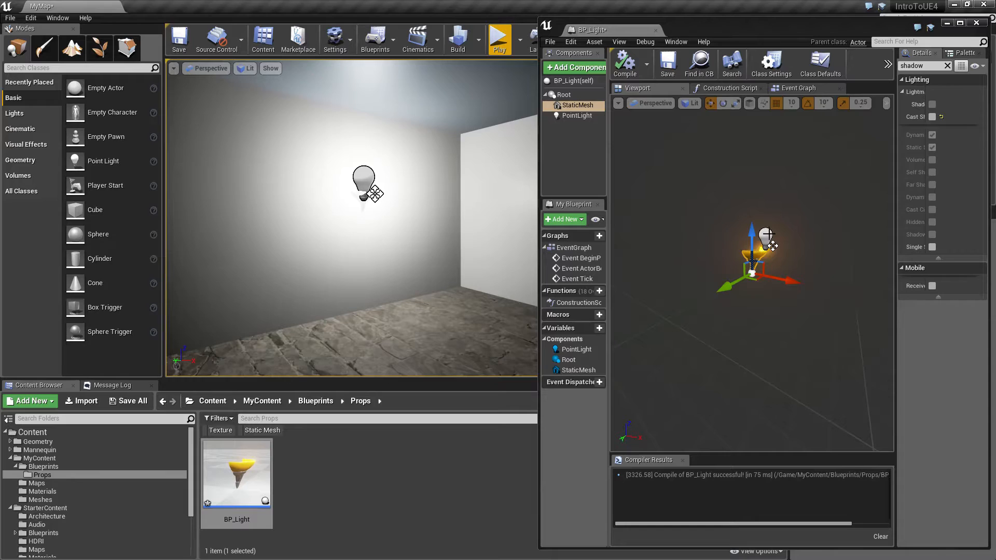
Widen the PointLight component's property area, clear the property filter, and reduce Intensity to about 1386 and Attenuation Radius to 600
left_click(766, 234)
left_click_drag(896, 192, 802, 194)
left_click(948, 66)
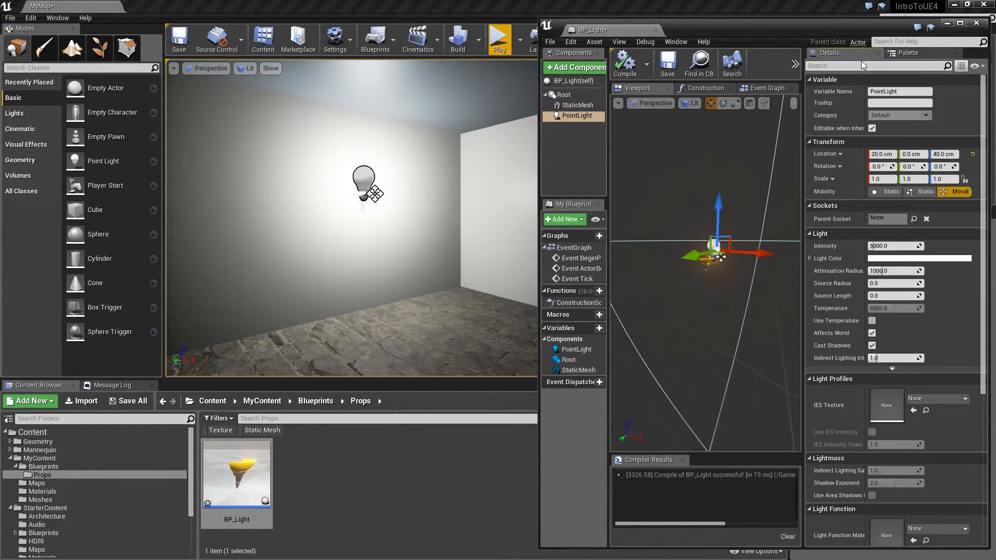
left_click_drag(891, 246, 905, 270)
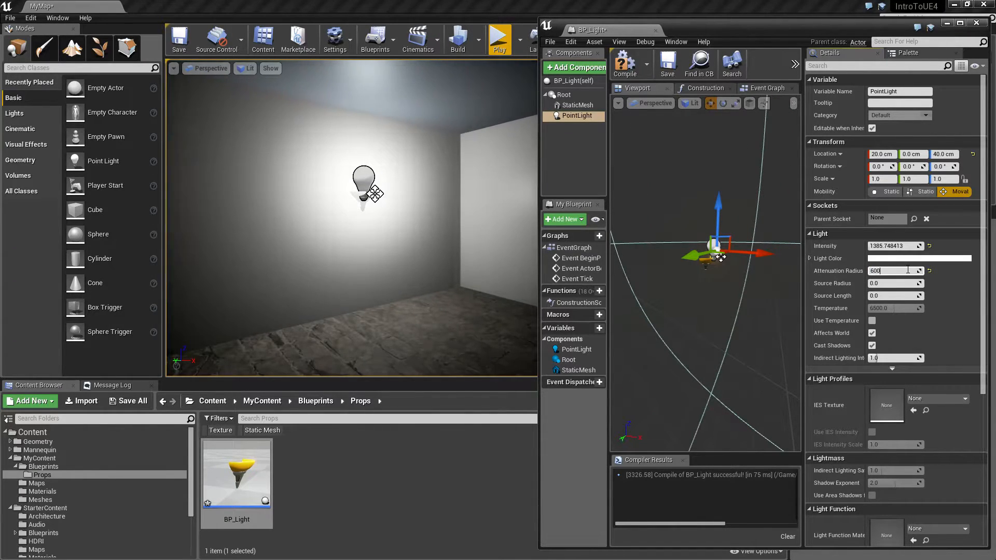
key("Return")
Set the PointLight's Intensity to 1000 and check how it lights the wall in MyMap
mouse_move(903, 247)
left_mouse_down()
mouse_move(893, 247)
mouse_move(905, 246)
left_mouse_up()
type("100")
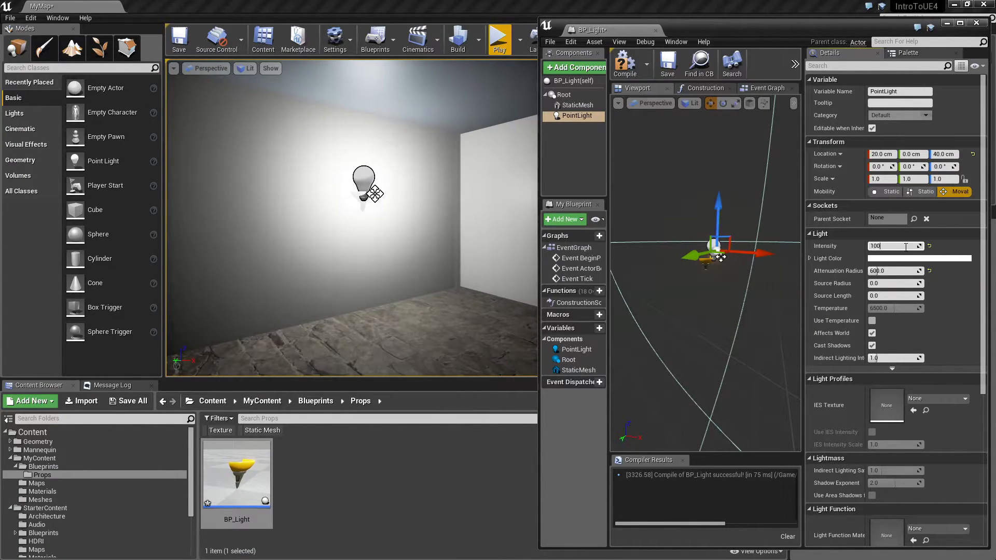
type("0")
key("Return")
right_click_drag(444, 277, 469, 282)
scroll(444, 277, "up", 5)
scroll(442, 277, "down", 5)
scroll(423, 275, "down", 3)
scroll(441, 276, "down", 4)
scroll(467, 276, "up", 6)
right_click_drag(469, 275, 508, 297)
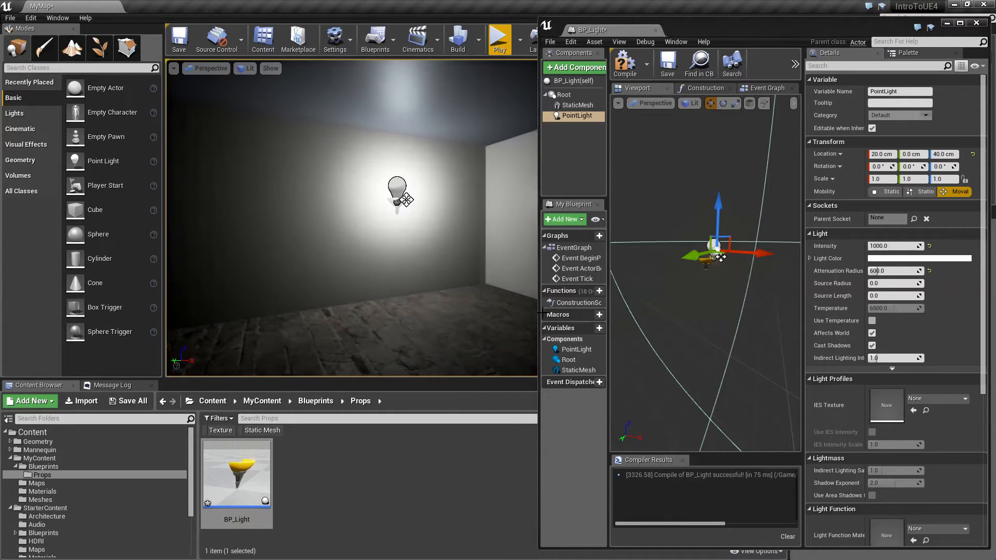
Try a Shadow Bias of about 0.33 in the PointLight's advanced light settings and reset it to the default
left_click(892, 369)
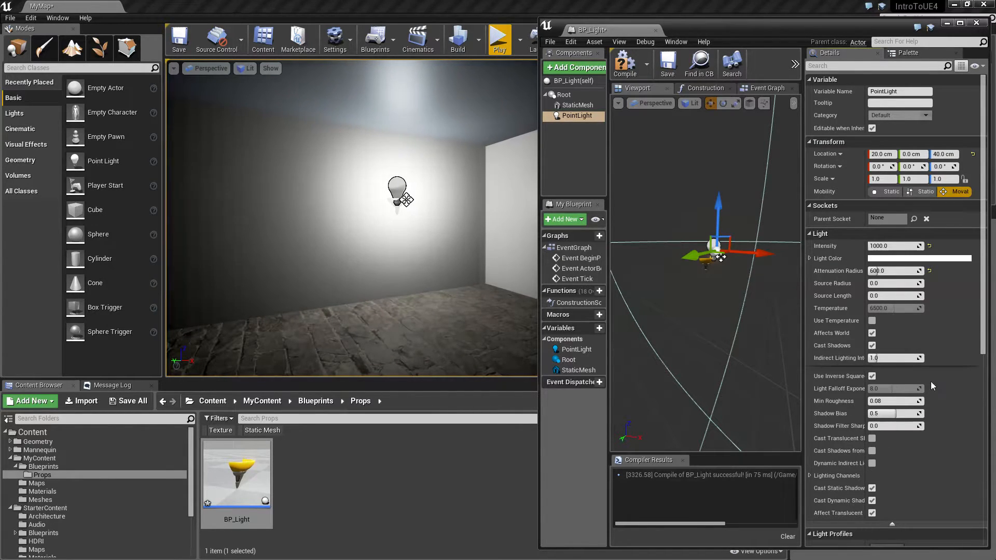
mouse_move(893, 414)
left_mouse_down()
mouse_move(922, 414)
mouse_move(871, 414)
mouse_move(923, 414)
mouse_move(882, 413)
left_mouse_up()
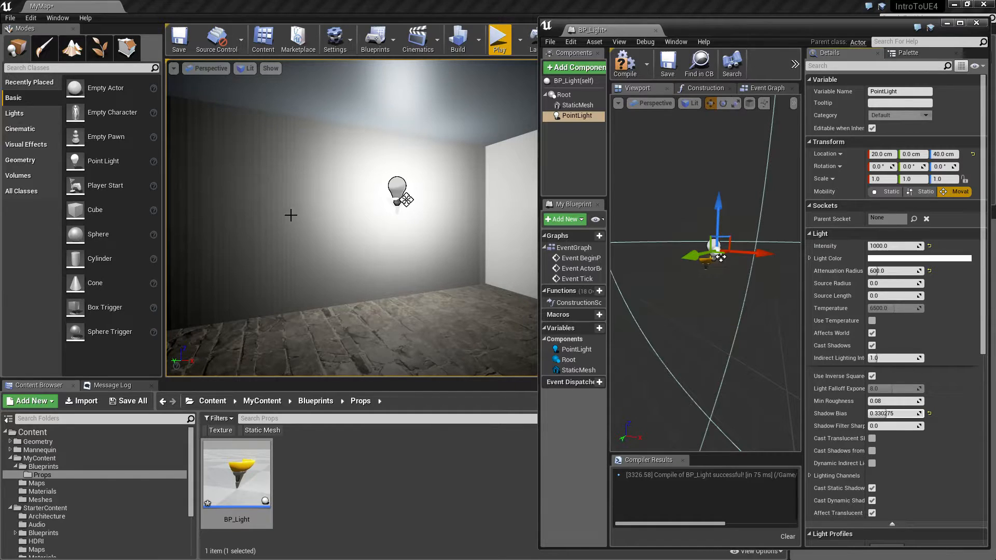
left_click(929, 413)
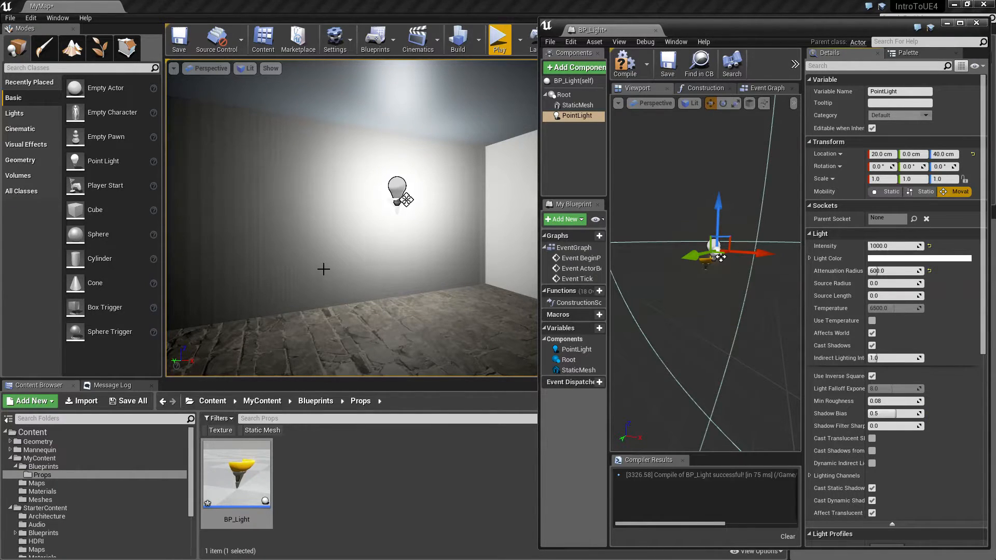
Move the PointLight component away from the lamp mesh along X to 100 cm
left_click_drag(720, 257, 757, 260)
mouse_move(382, 309)
right_mouse_down()
mouse_move(403, 307)
mouse_move(249, 306)
mouse_move(373, 307)
right_mouse_up()
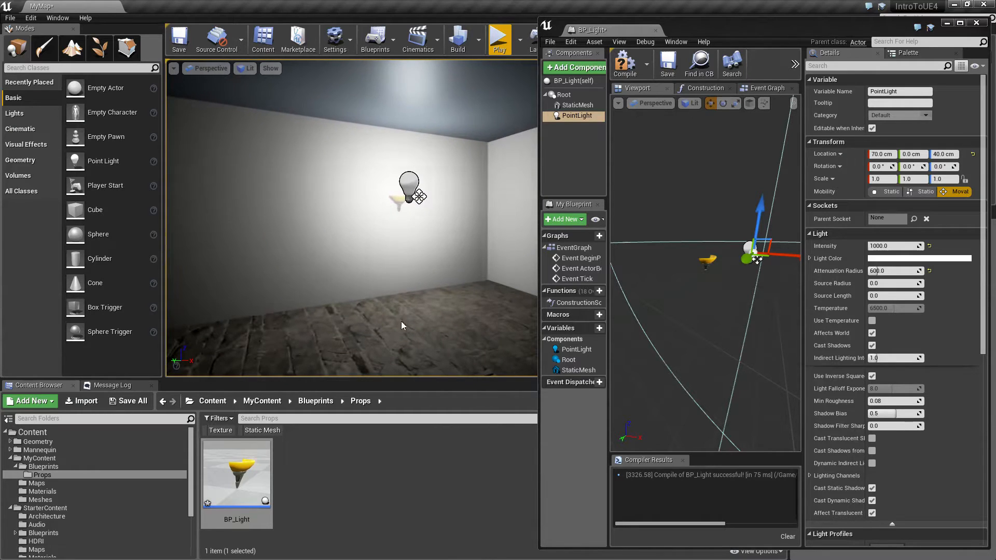
left_click_drag(794, 257, 825, 258)
Play-test MyMap, running the character around the room to examine the lamp's light and the character's shadows, and end the session
left_click(499, 40)
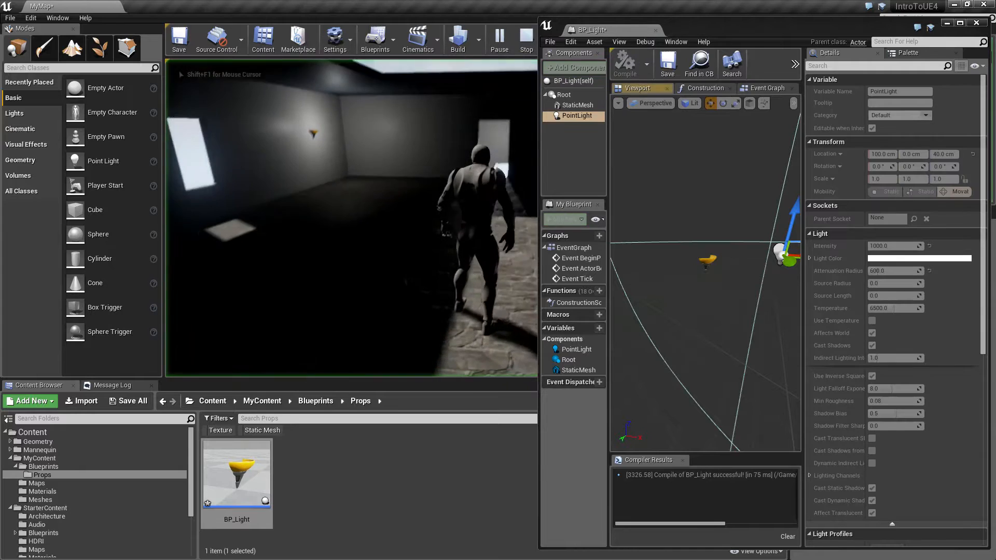
key("w")
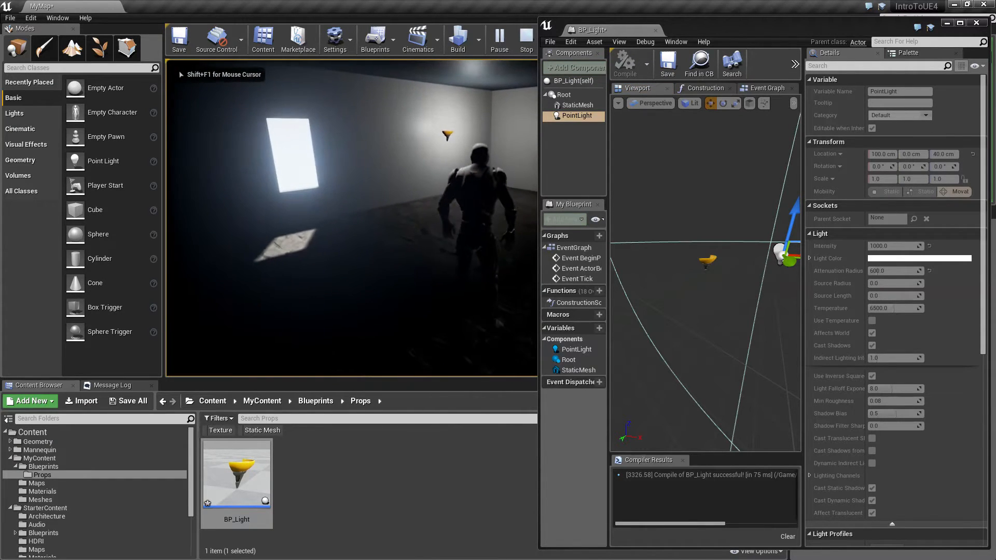
key("w")
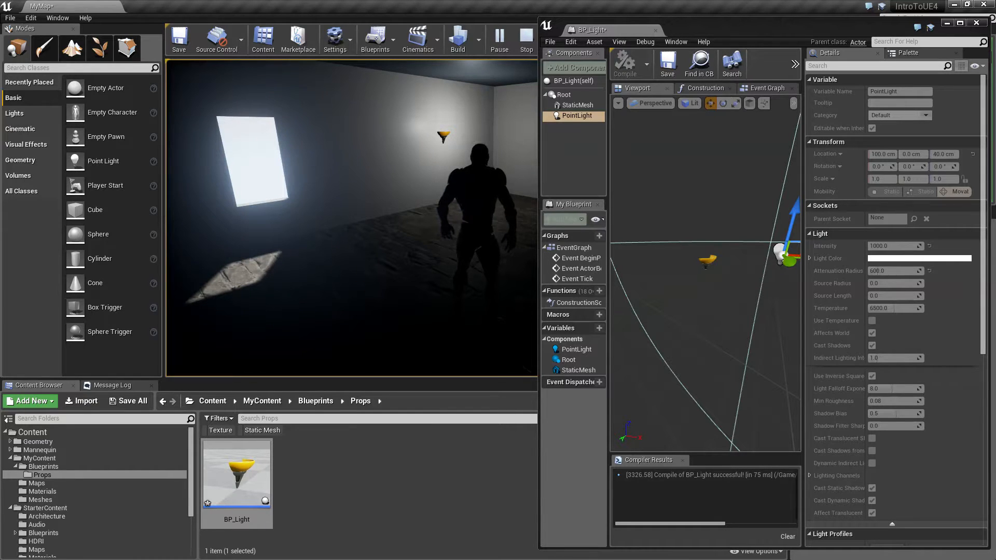
key("w")
key("a")
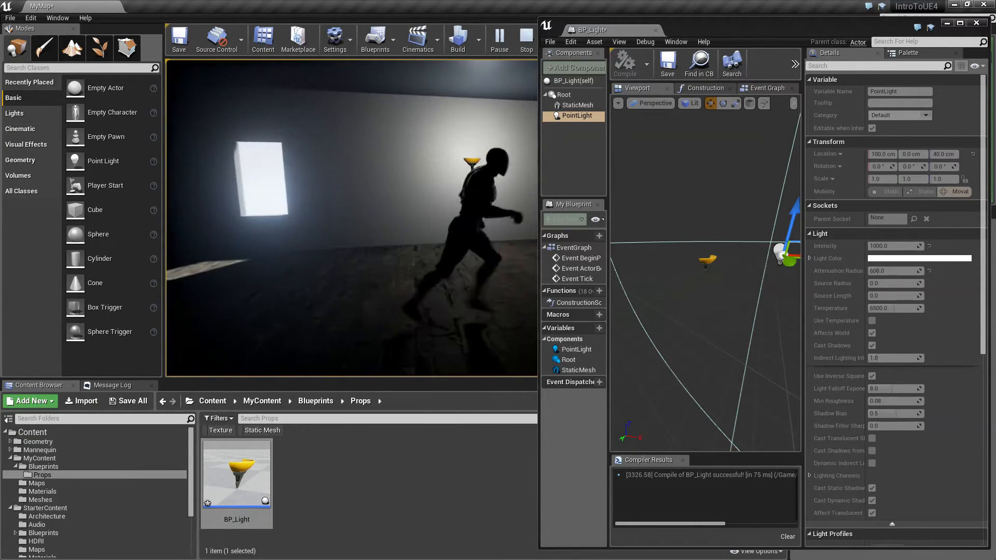
key("s")
key("a")
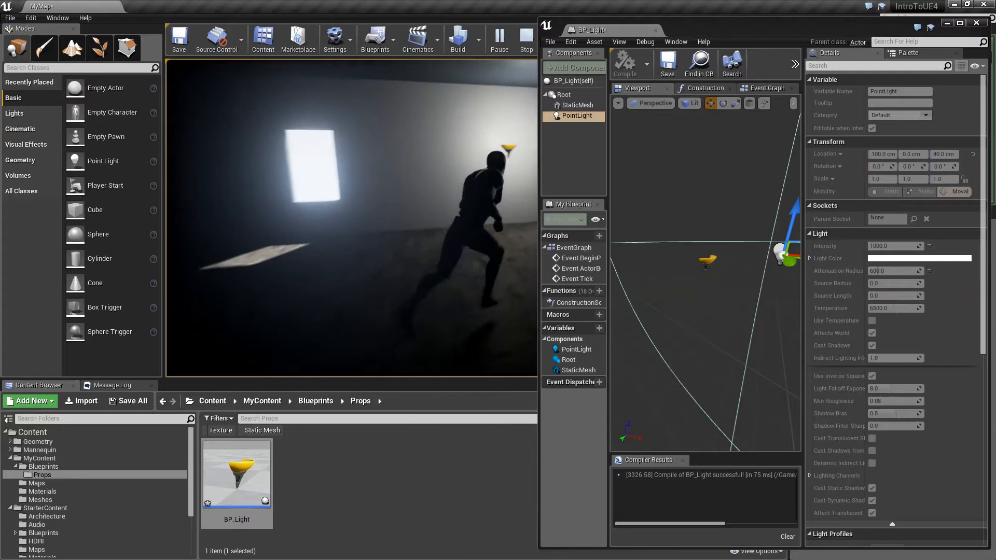
key("d")
key("w")
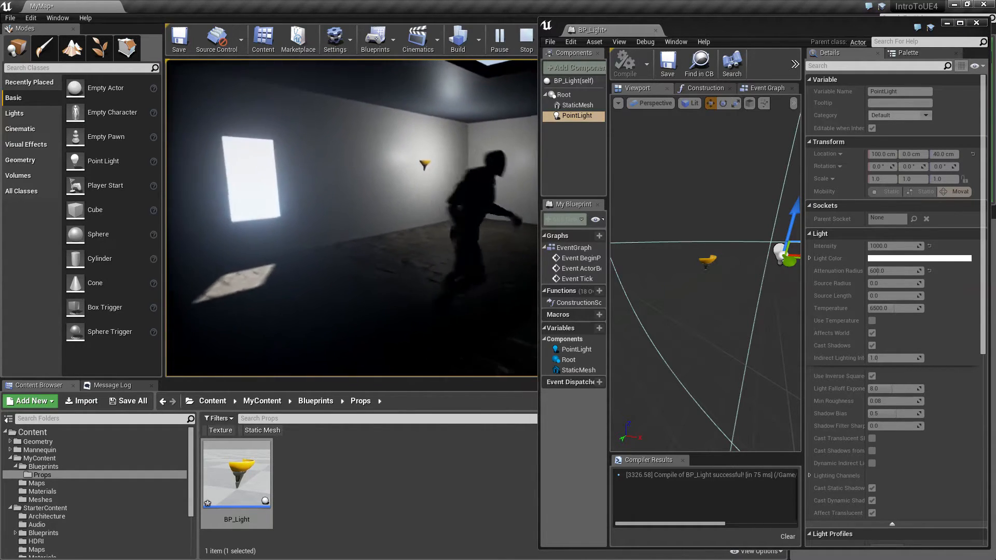
key("a")
key("d")
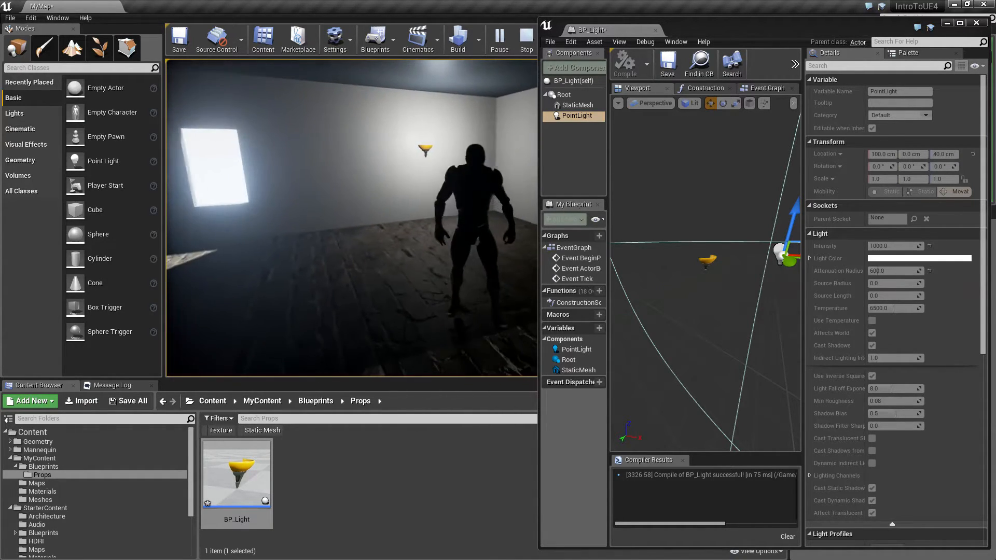
key("a")
key("w")
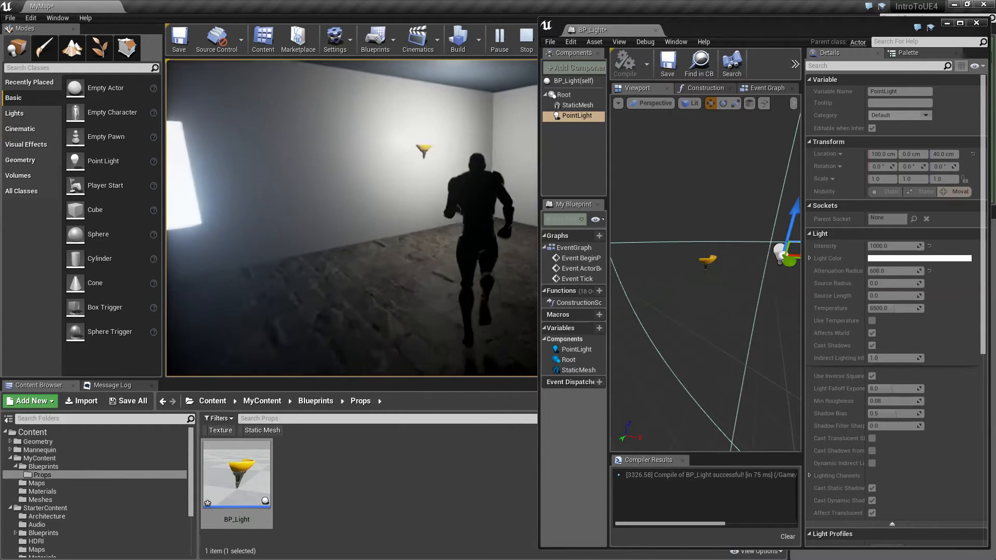
key("d")
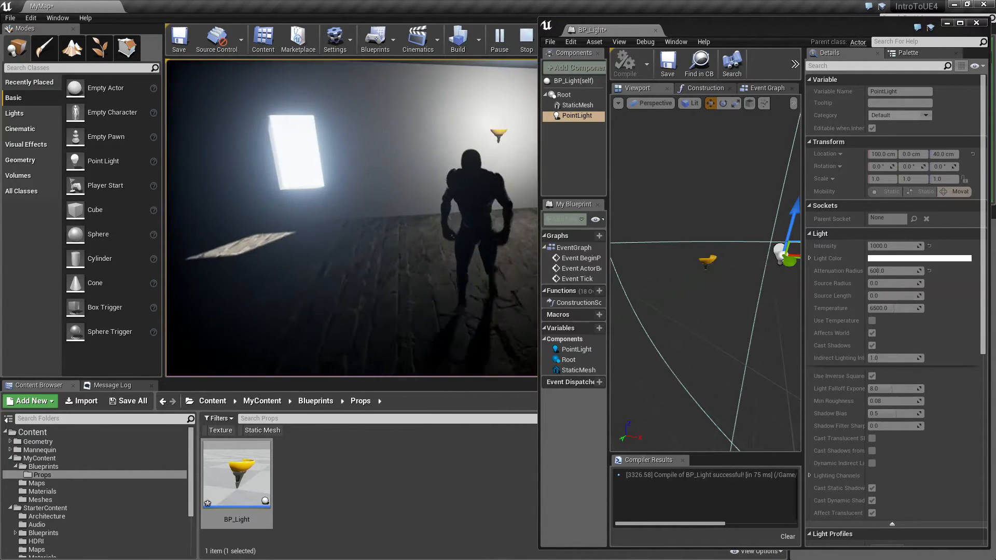
key("Escape")
Dock the BP_Light editor back into the main window, narrow its property area, and return to MyMap
left_click_drag(621, 35, 151, 6)
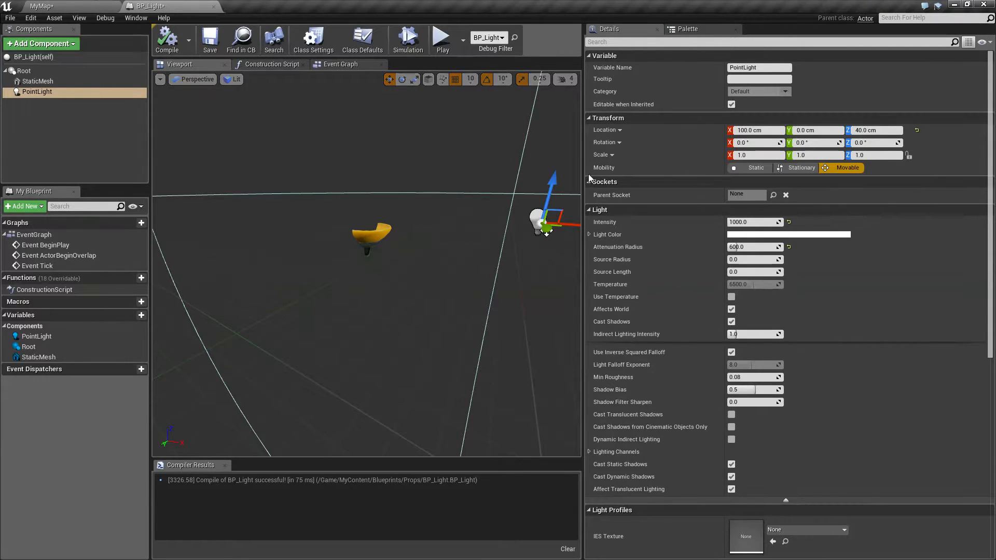
left_click_drag(583, 179, 839, 178)
left_click(82, 6)
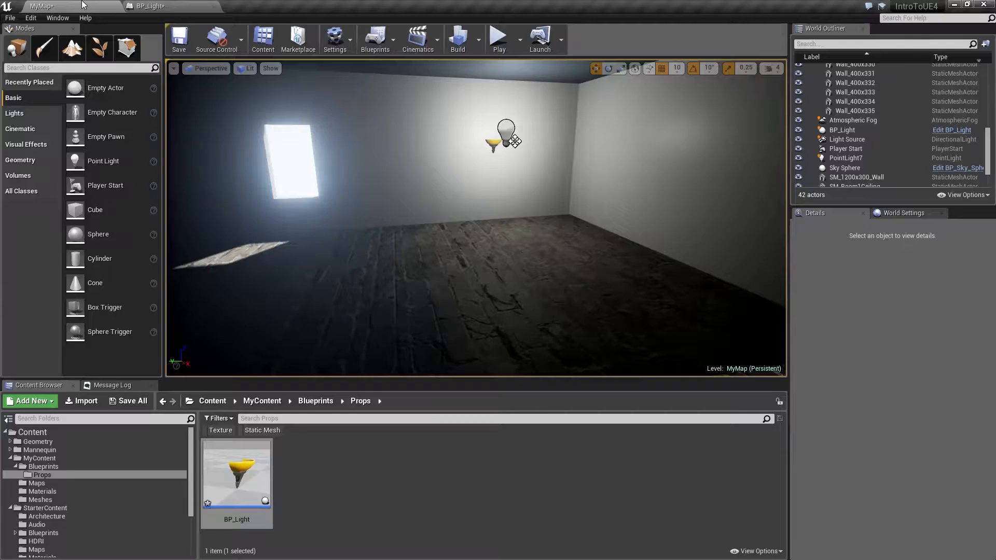
Examine the wall lamp mesh and the light around it up close in MyMap
key("w")
right_click_drag(476, 218, 482, 188)
key("s")
key("w")
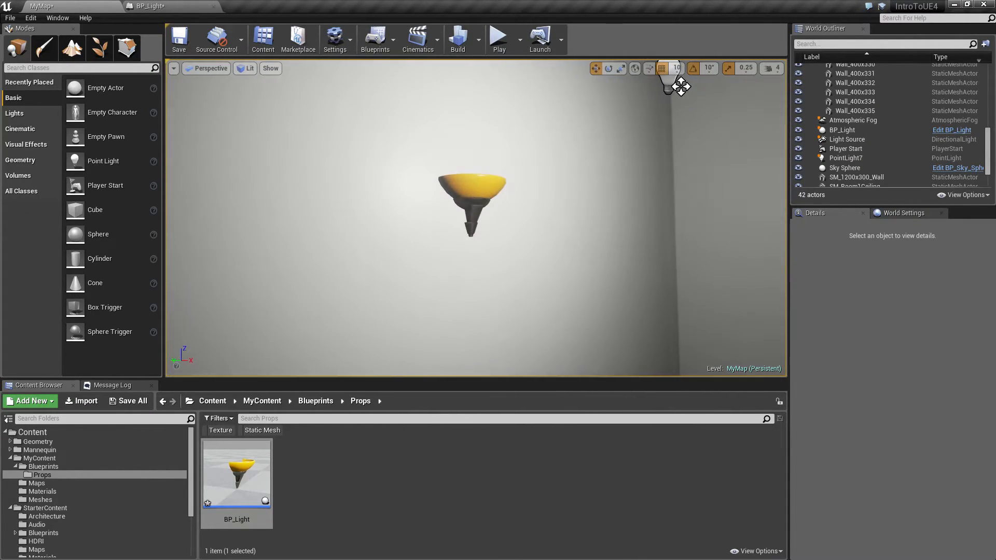
Move BP_Light's PointLight component farther from the lamp mesh along X to 110 cm and return to MyMap
scroll(528, 246, "down", 5)
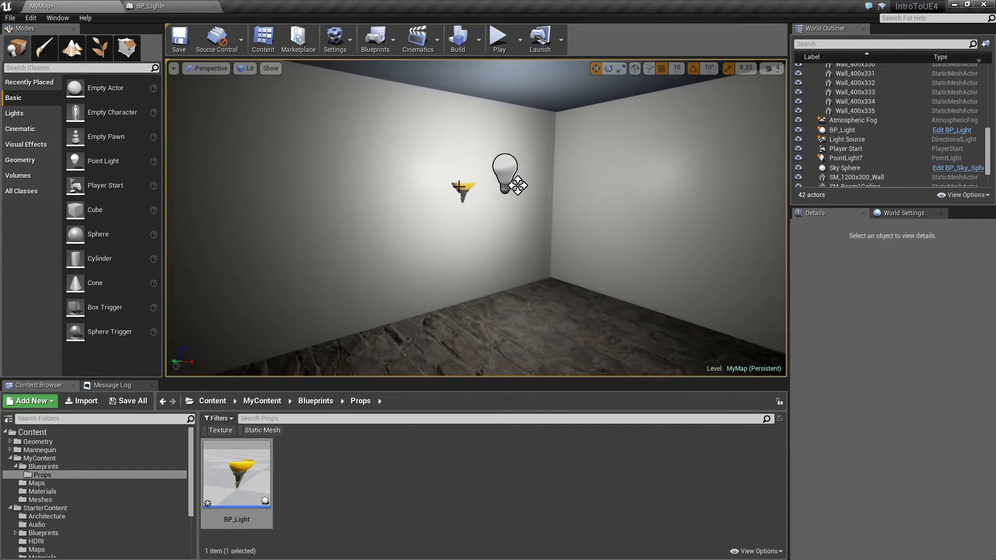
key("a")
mouse_move(528, 247)
right_mouse_down()
mouse_move(557, 245)
mouse_move(528, 243)
right_mouse_up()
key("d")
left_click(174, 5)
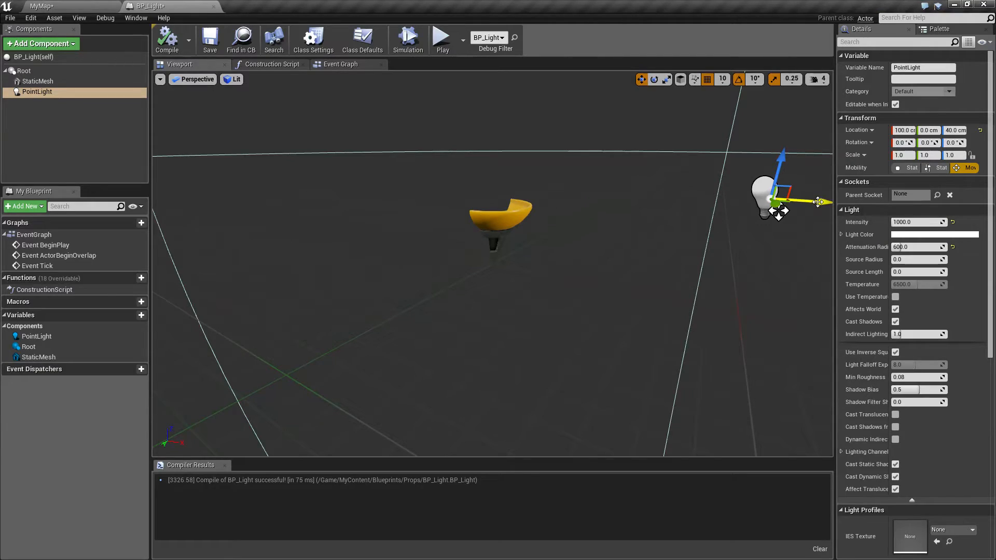
left_click(61, 5)
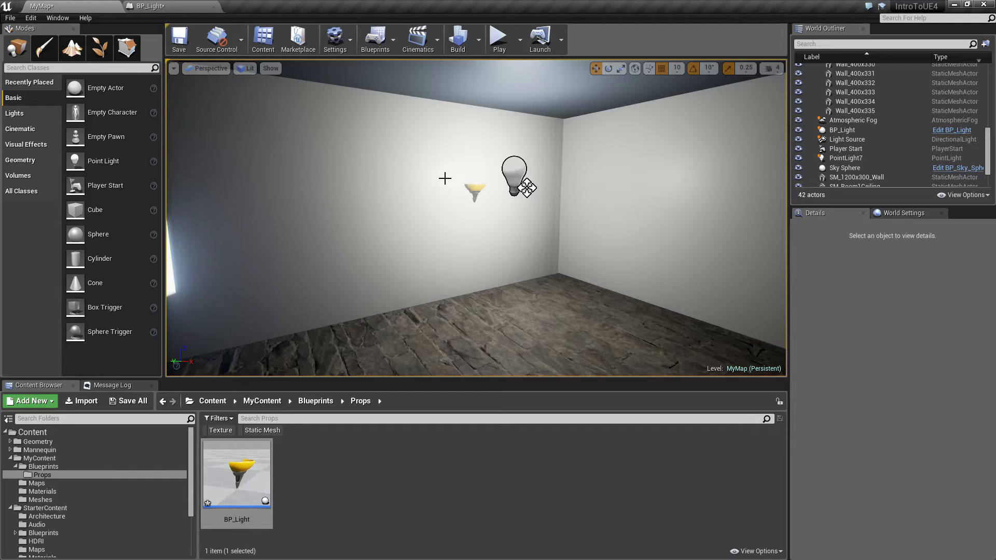
Play-test MyMap by running the character up to the wall lamp to check its light and shadows, and end the session
left_click(498, 41)
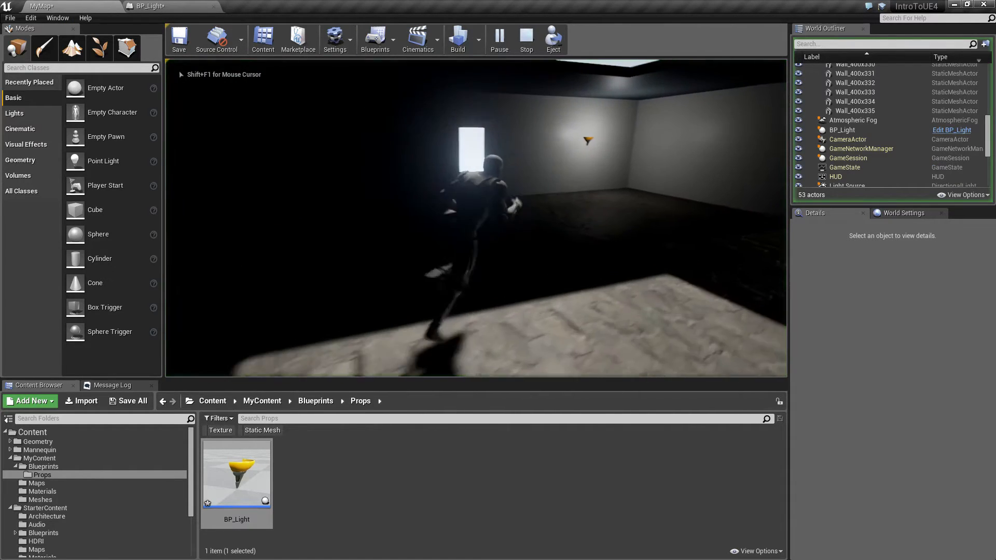
key("w")
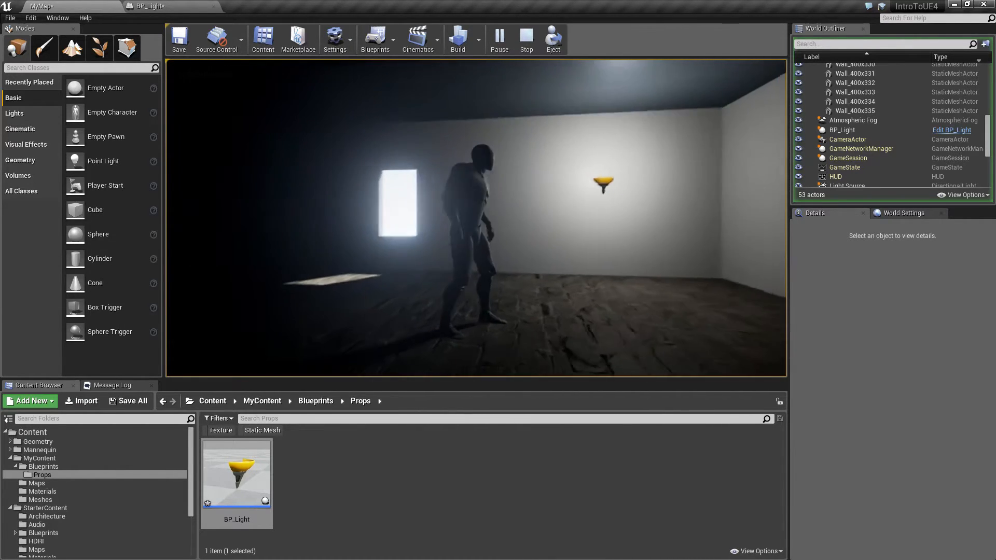
key("a")
key("w")
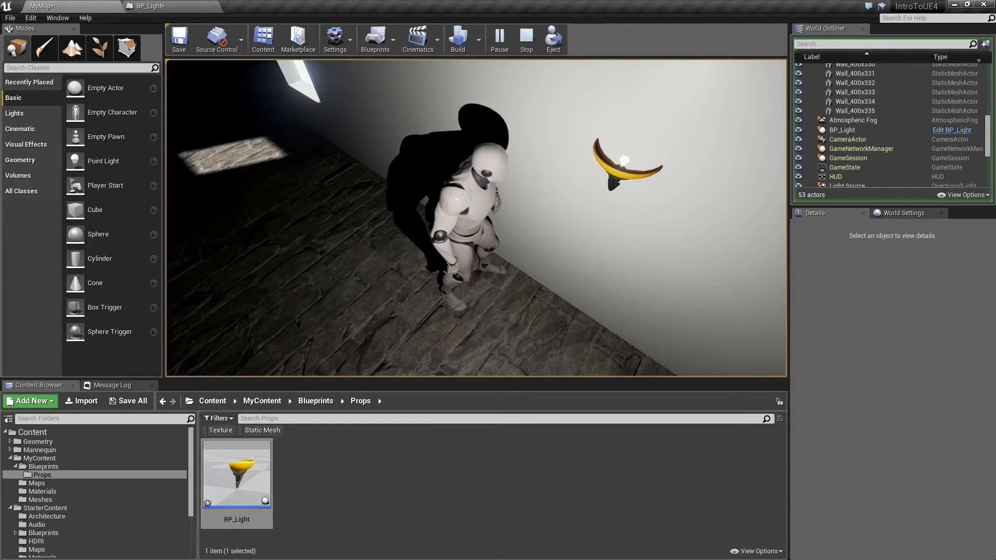
key("Escape")
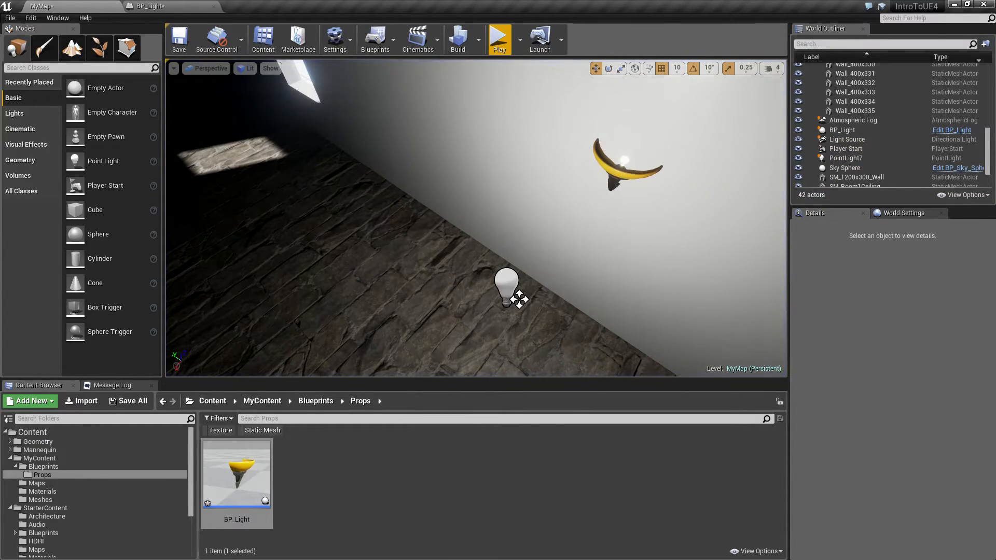
Open the M_Lamp material assigned to BP_Light's StaticMesh component
left_click(519, 299)
left_click(192, 5)
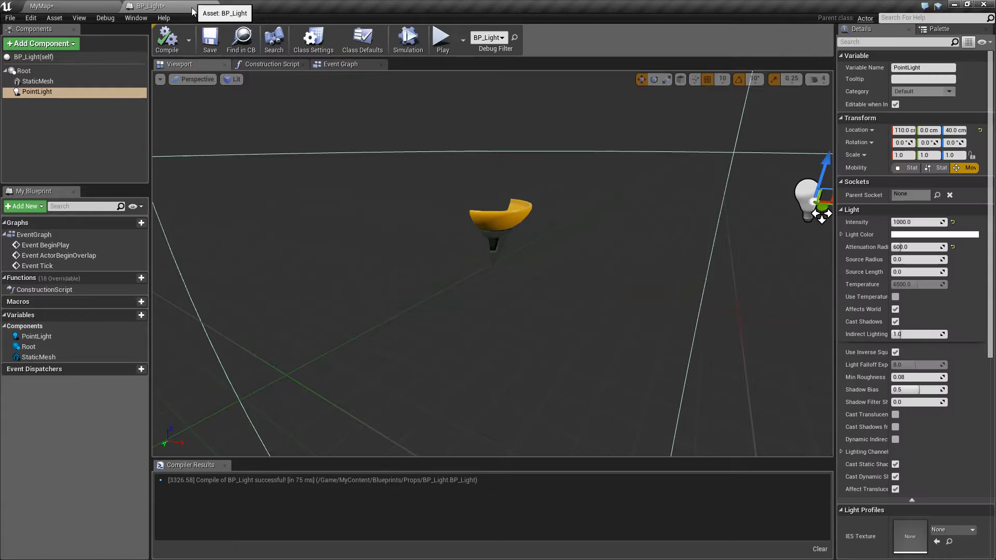
left_click(506, 221)
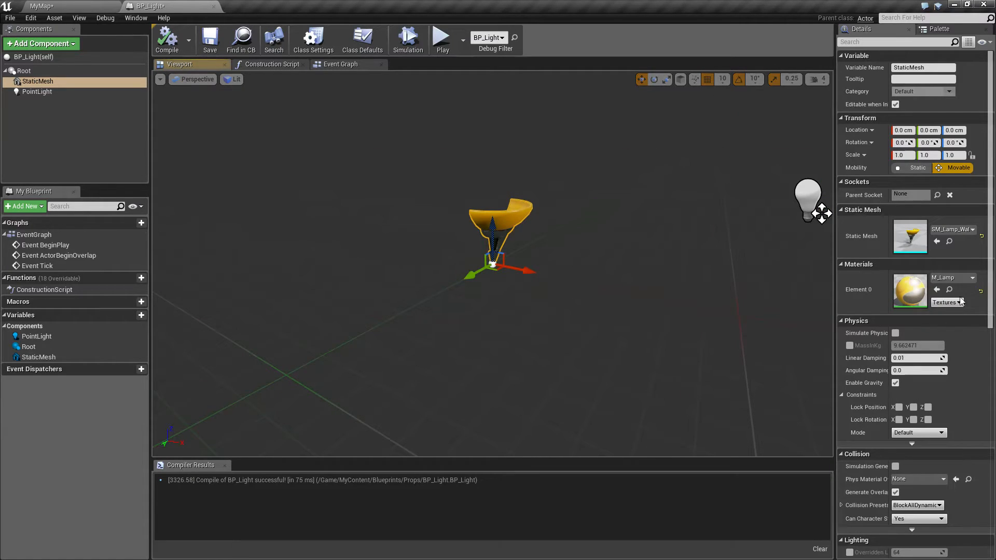
double_click(911, 291)
Examine M_Lamp's node graph, including the emissive color and glow nodes, with the preview on a cube, and close the material
scroll(565, 301, "down", 9)
scroll(576, 296, "up", 3)
scroll(579, 293, "up", 6)
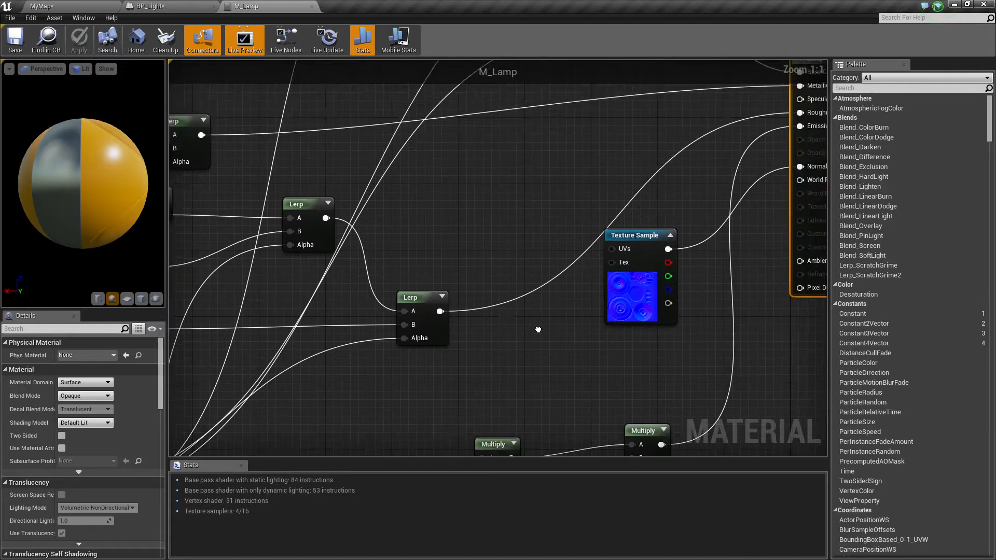
right_click_drag(661, 217, 712, 89)
left_click(137, 301)
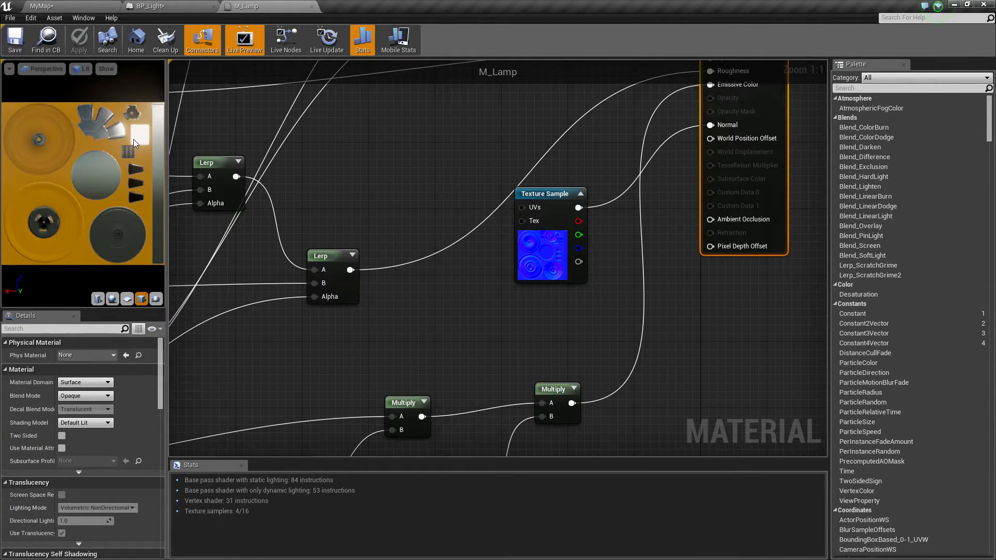
right_click_drag(251, 444, 411, 329)
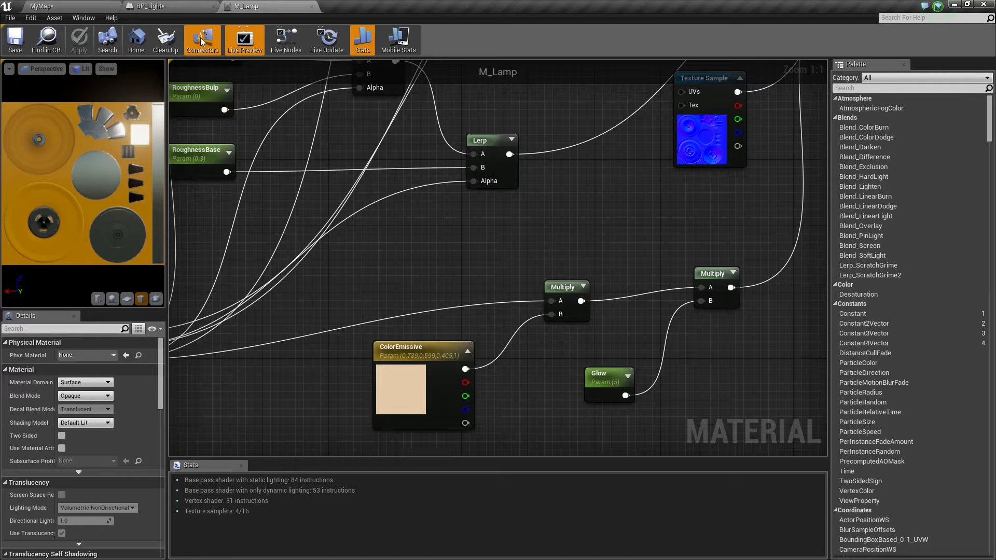
scroll(423, 230, "down", 6)
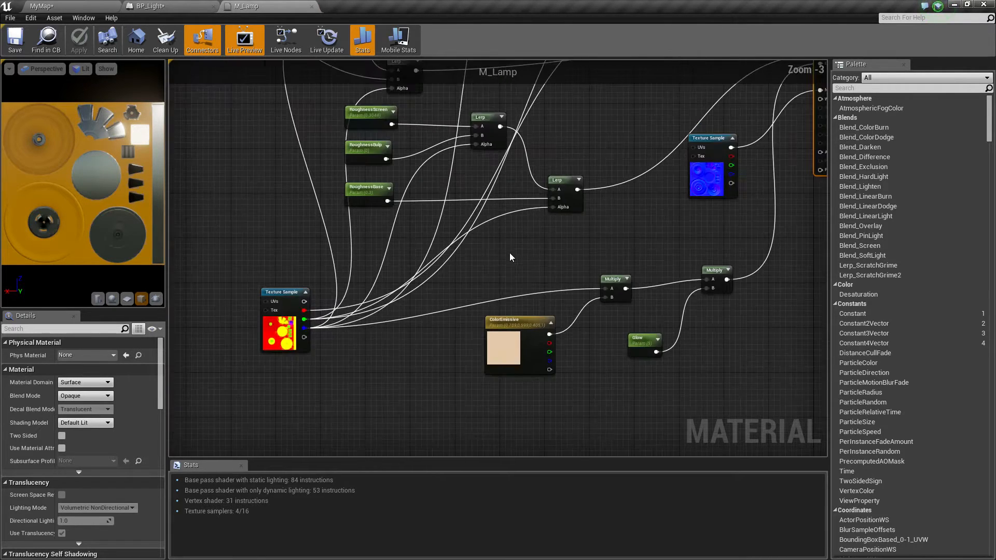
right_click_drag(556, 297, 601, 314)
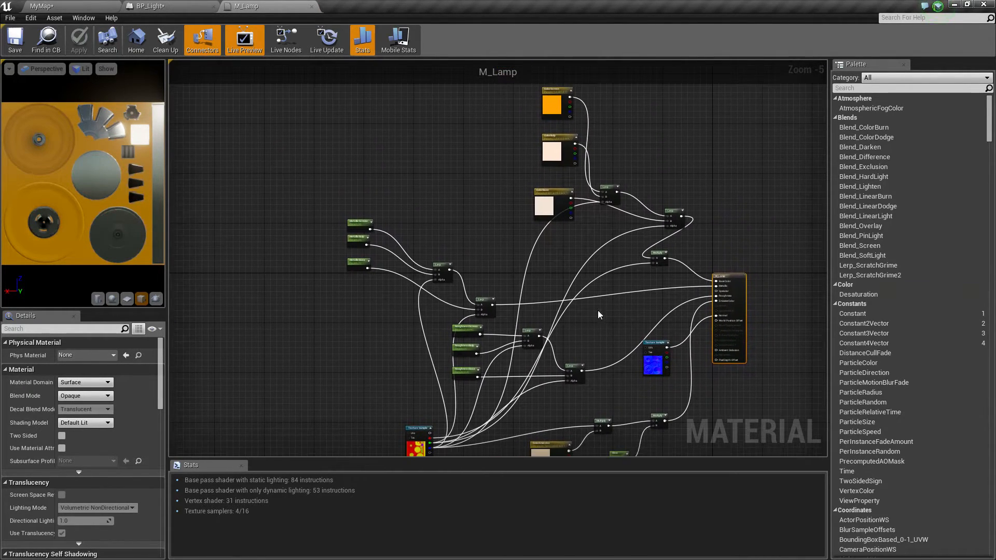
left_click(312, 7)
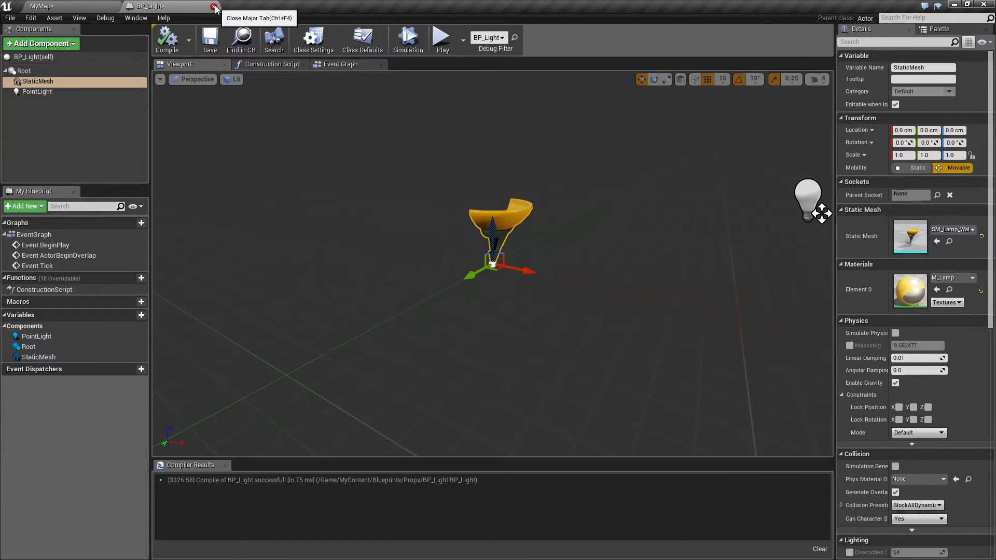
Return to MyMap and play-test it, running the character around the lamp to examine the shadows cast, and end the session
left_click(42, 6)
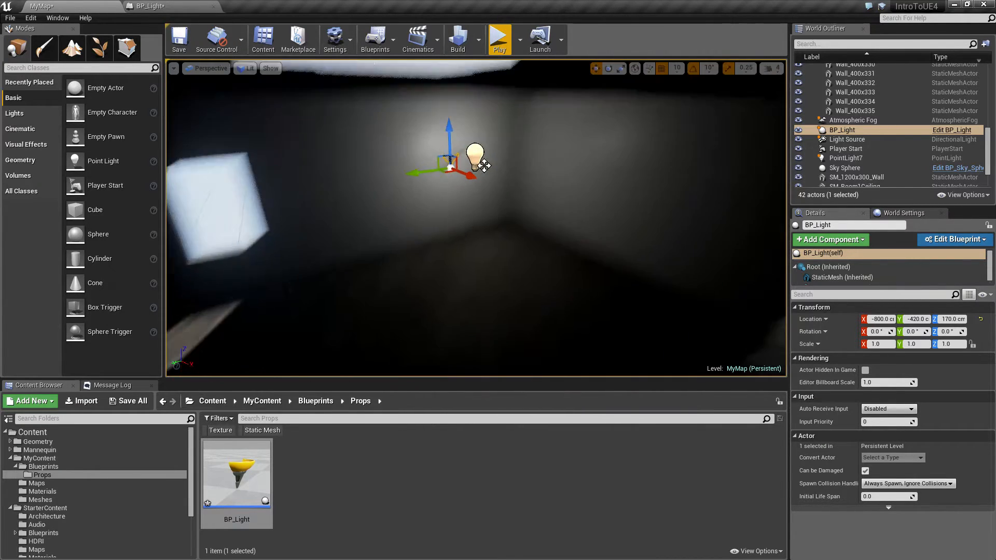
right_click_drag(664, 231, 554, 81)
left_click(496, 39)
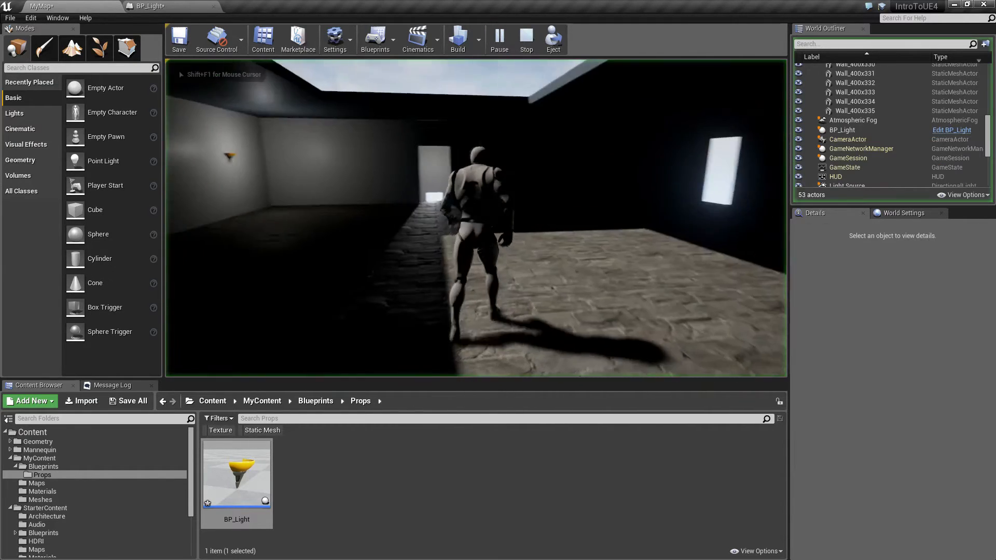
key("w")
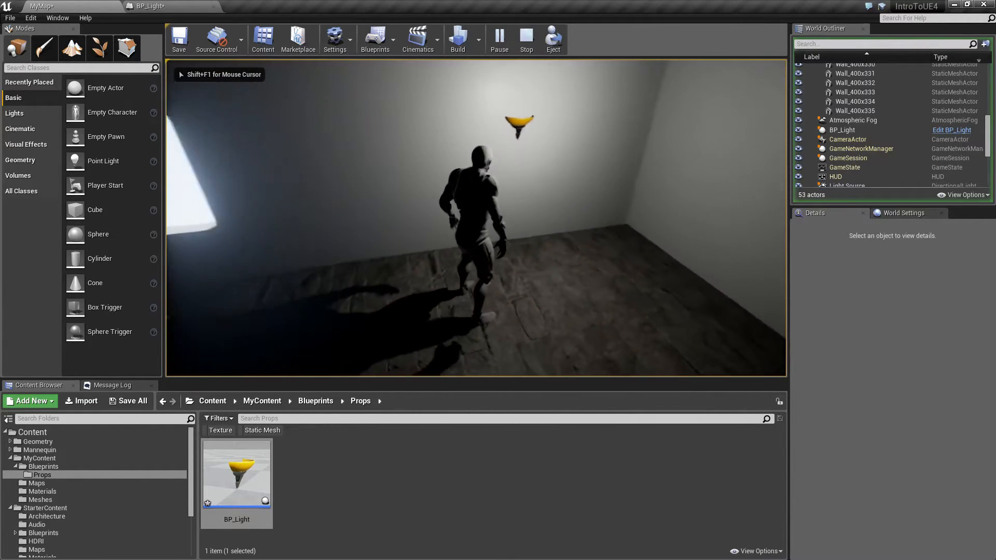
key("a")
key("w")
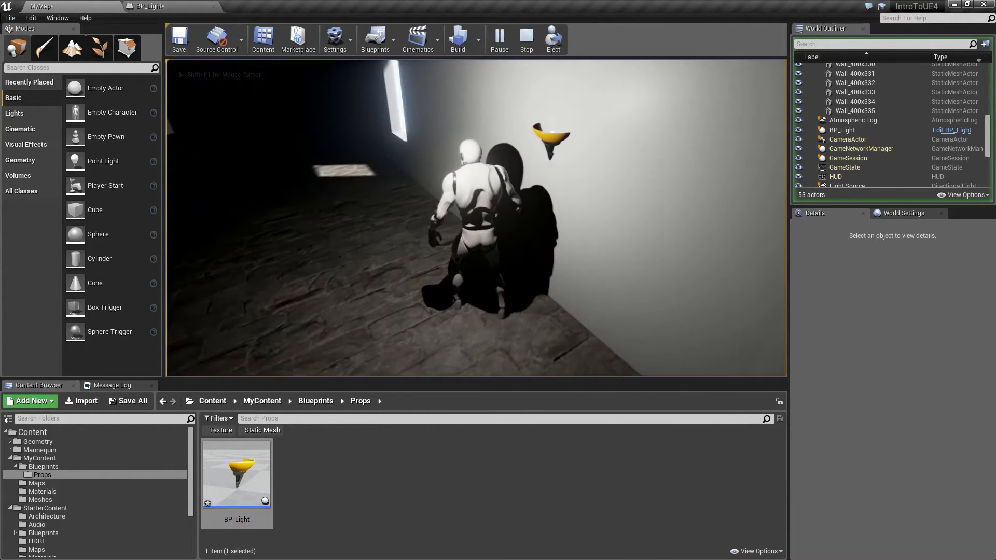
key("d")
key("s")
key("s")
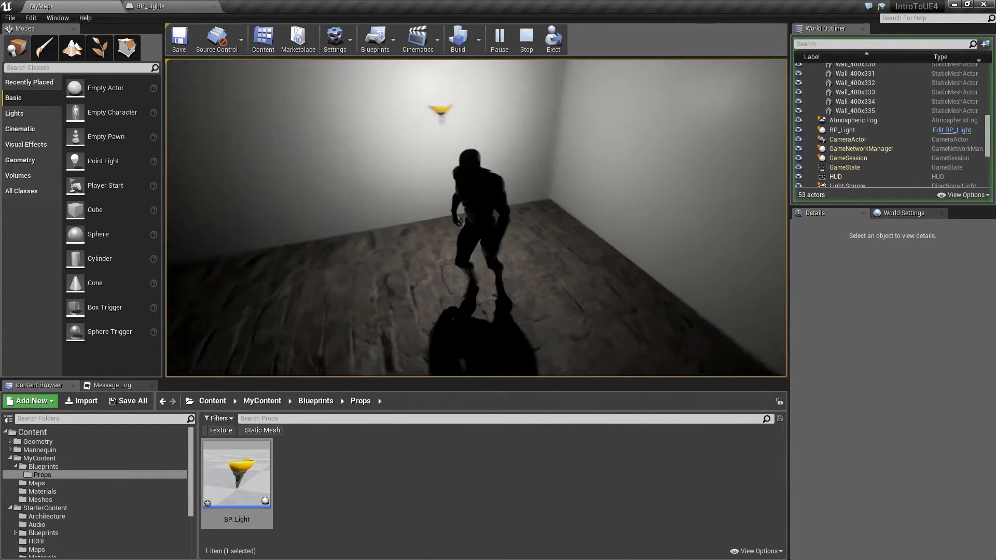
key("s")
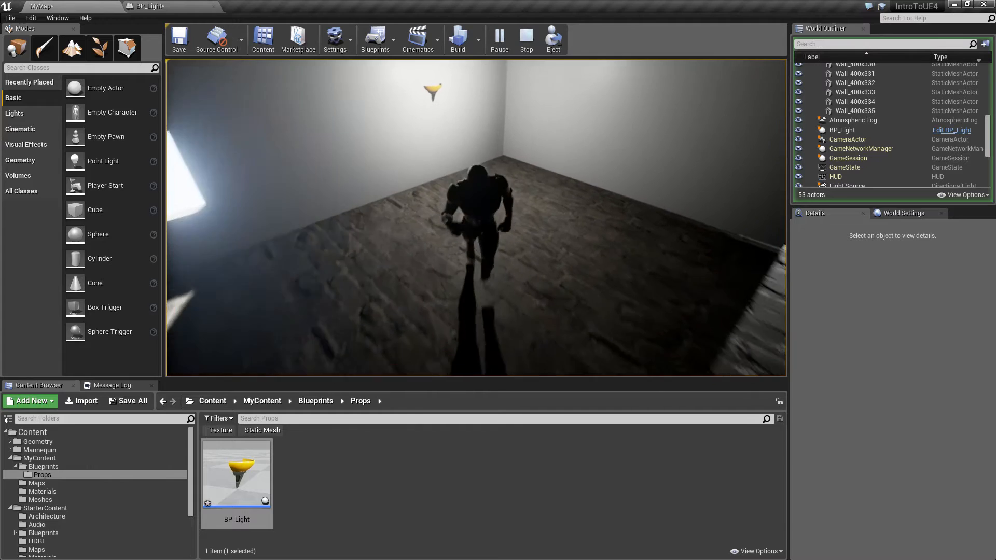
key("w")
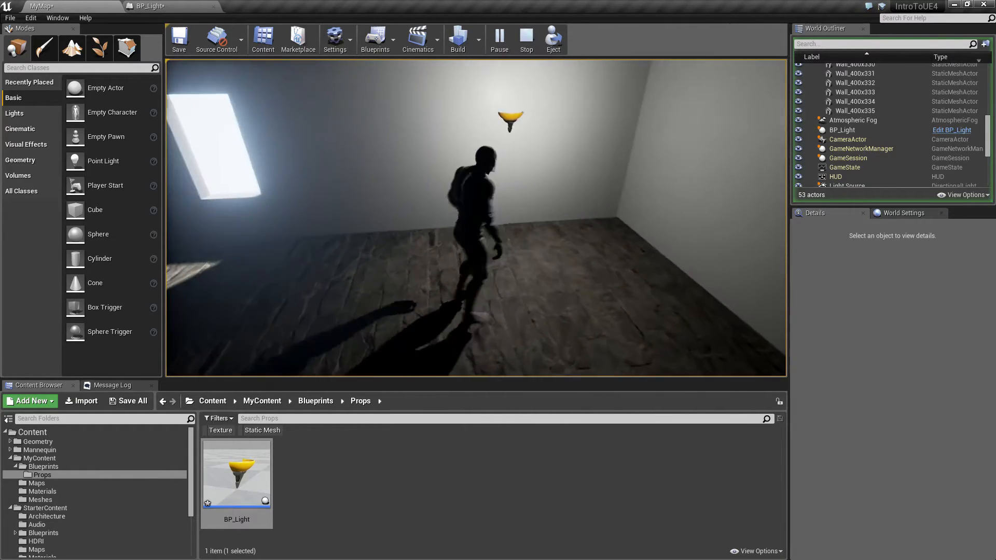
key("Escape")
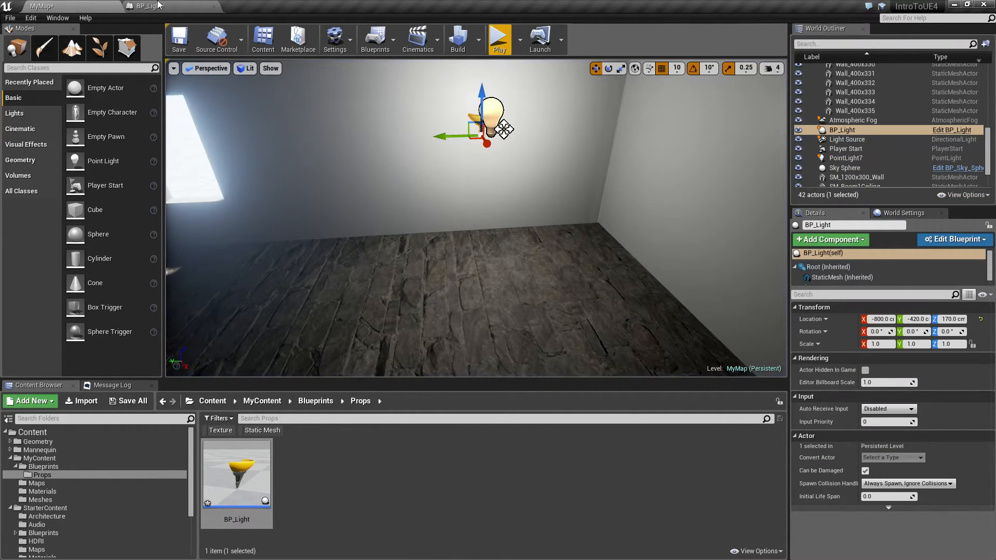
Turn off Cast Shadows on BP_Light's PointLight component
left_click(158, 5)
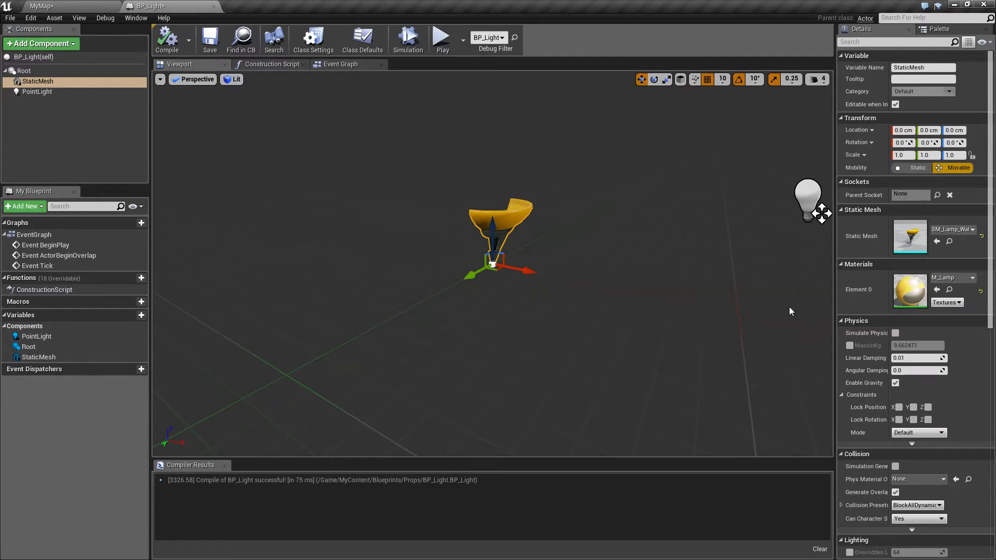
left_click_drag(835, 296, 772, 299)
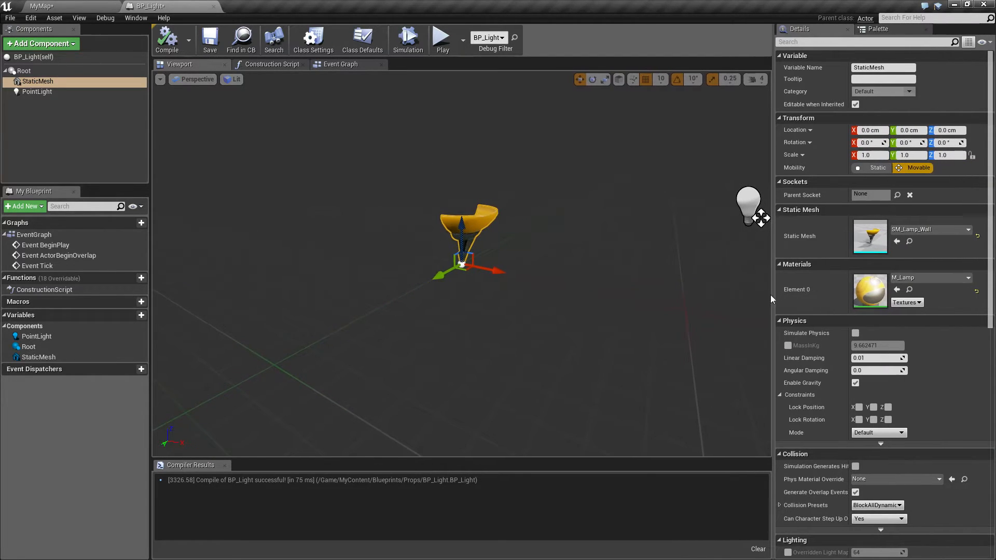
left_click(57, 92)
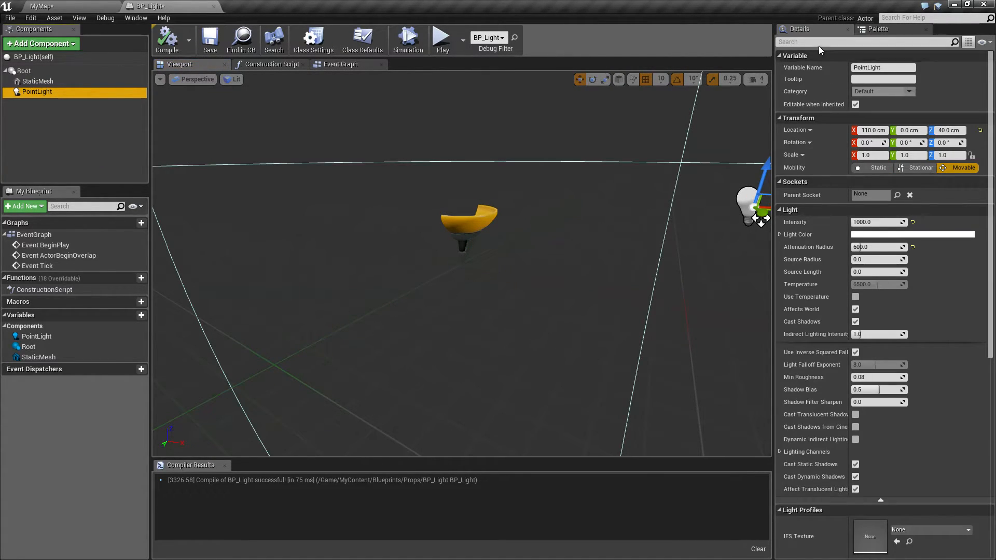
left_click(855, 322)
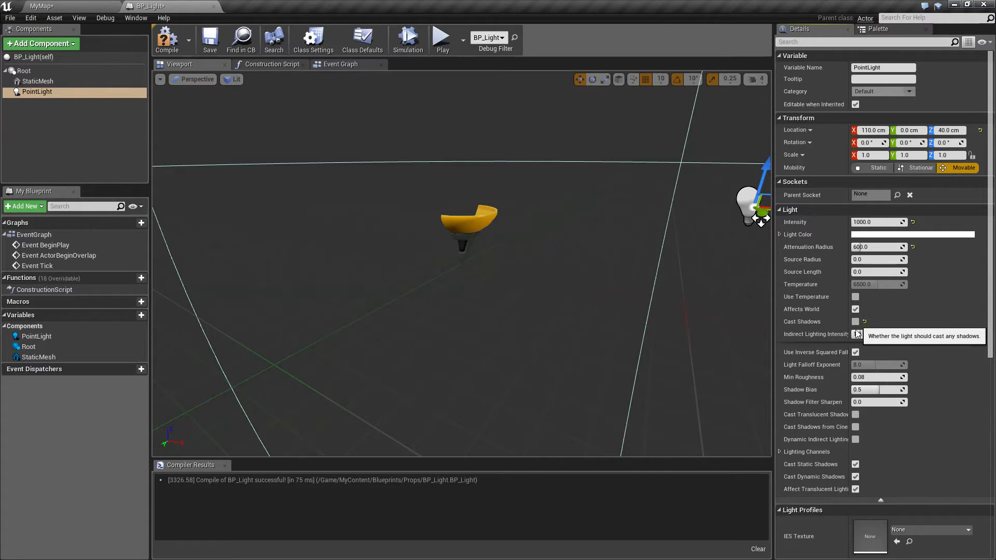
Play-test MyMap to see how the lamp lights the room and character without casting shadows, and end the session
left_click(59, 5)
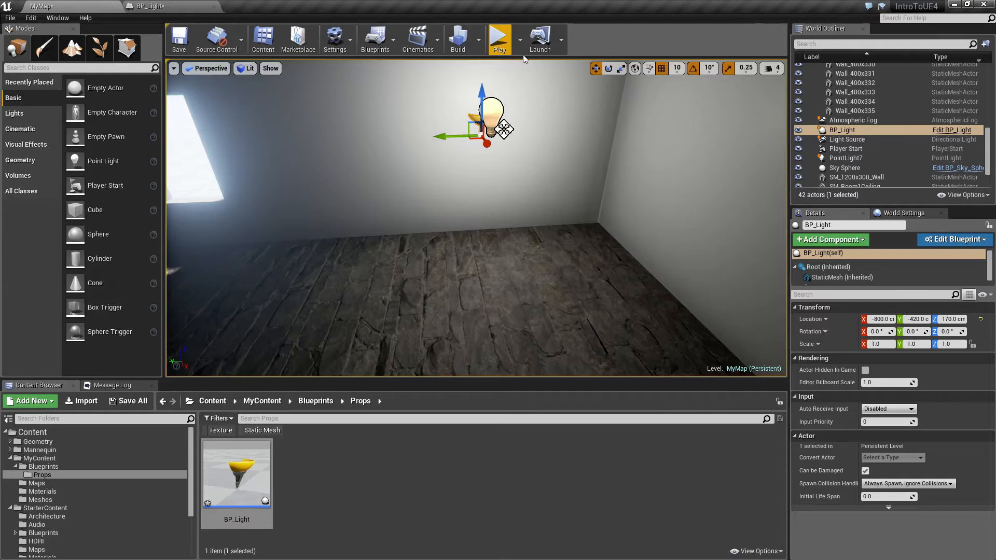
left_click(498, 39)
key("w")
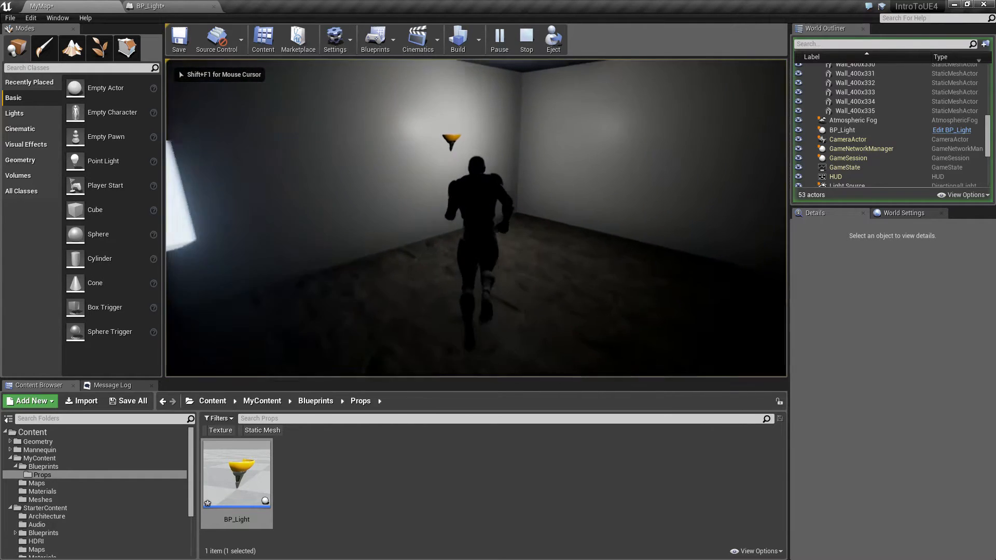
key("a")
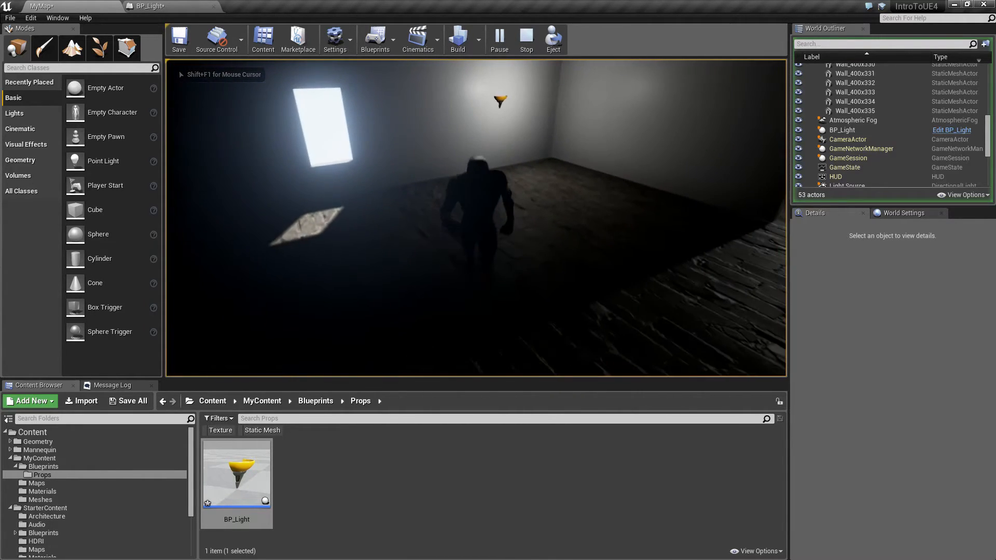
key("d")
key("s")
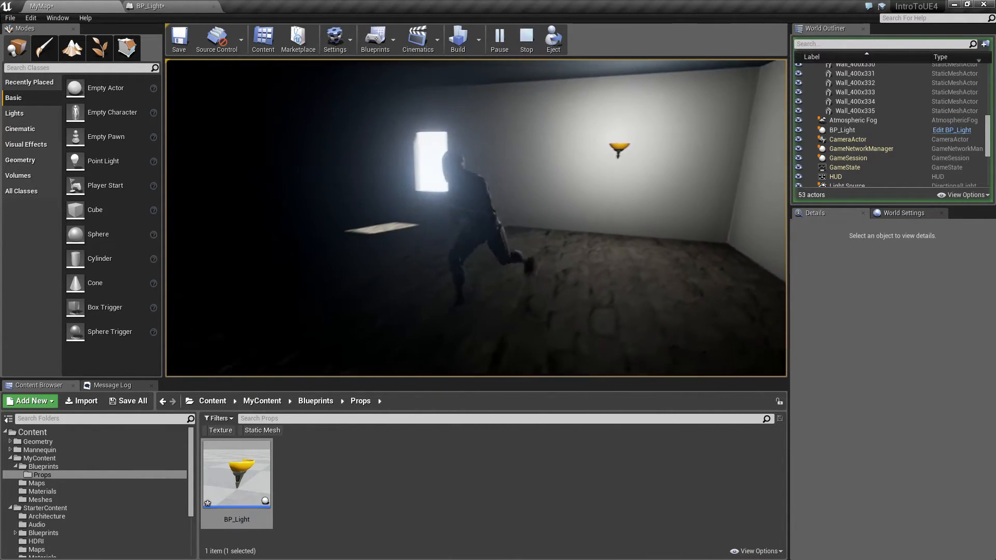
key("Escape")
Place a second BP_Light on the lamp's wall, past the bright window, at X -800, Y 340, Z 180 cm
mouse_move(559, 181)
right_mouse_down()
mouse_move(591, 180)
mouse_move(558, 181)
right_mouse_up()
key("s")
right_click_drag(467, 212, 497, 207)
key("w")
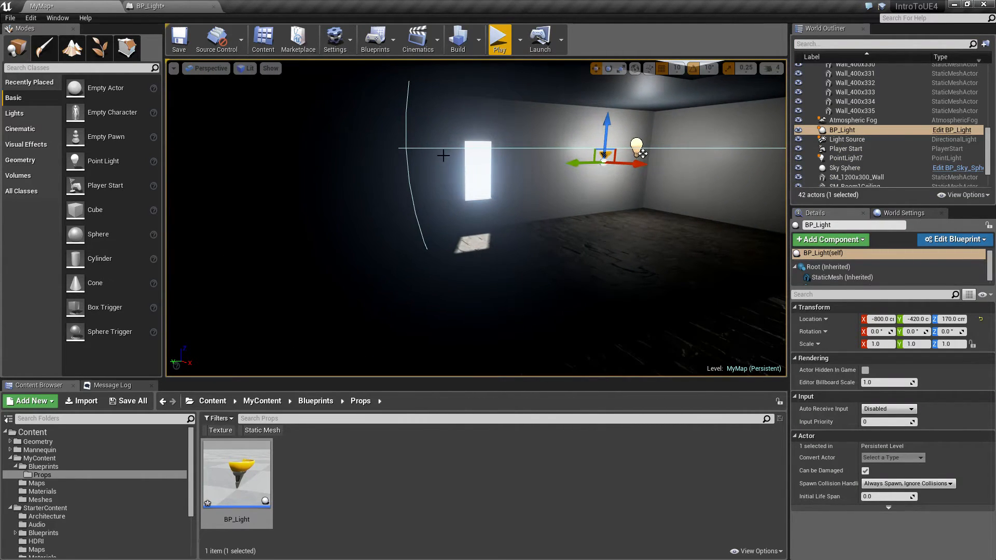
key("w")
mouse_move(552, 214)
right_mouse_down()
mouse_move(533, 212)
mouse_move(558, 214)
right_mouse_up()
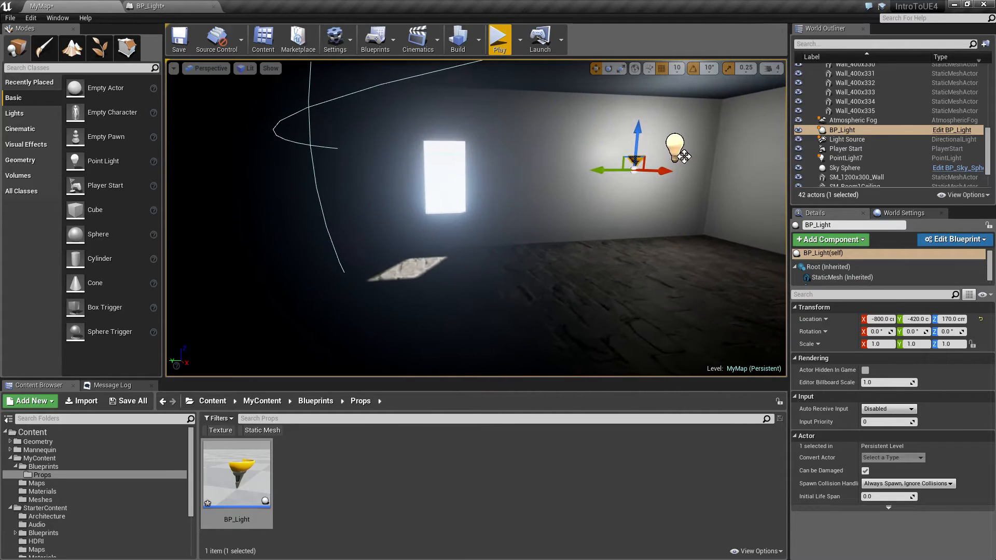
left_click_drag(236, 474, 229, 167)
Place another BP_Light on the dark wall opposite the first two lamps and view it from several distances
right_click_drag(376, 207, 223, 208)
key("w")
right_click_drag(717, 138, 405, 130)
key("s")
left_click_drag(243, 472, 475, 143)
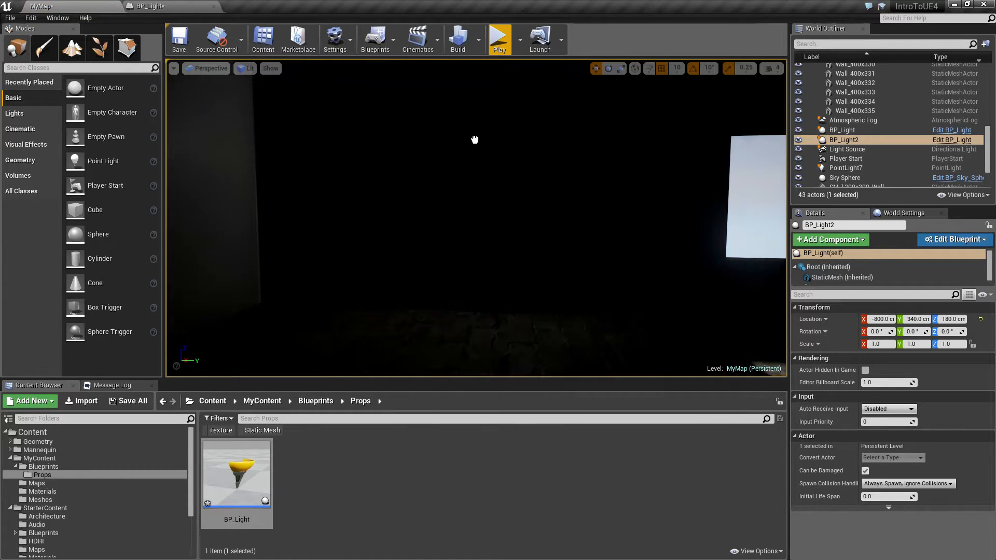
left_click_drag(454, 187, 435, 190)
right_click_drag(435, 190, 467, 208)
key("w")
key("s")
Select the StaticMesh component in the BP_Light editor and frame it to examine the lamp mesh up close
left_click(167, 6)
right_click_drag(370, 185, 369, 221)
left_click(369, 186)
right_click_drag(370, 185, 156, 290)
key("f")
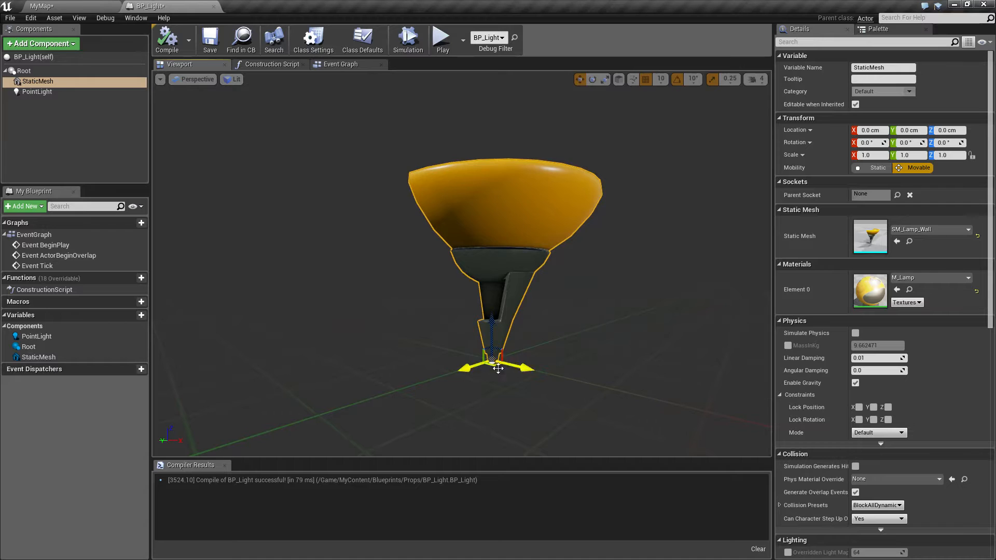
Rotate the BP_Light3 instance in MyMap 180° about its vertical axis so the lamp faces into the room
left_click(49, 6)
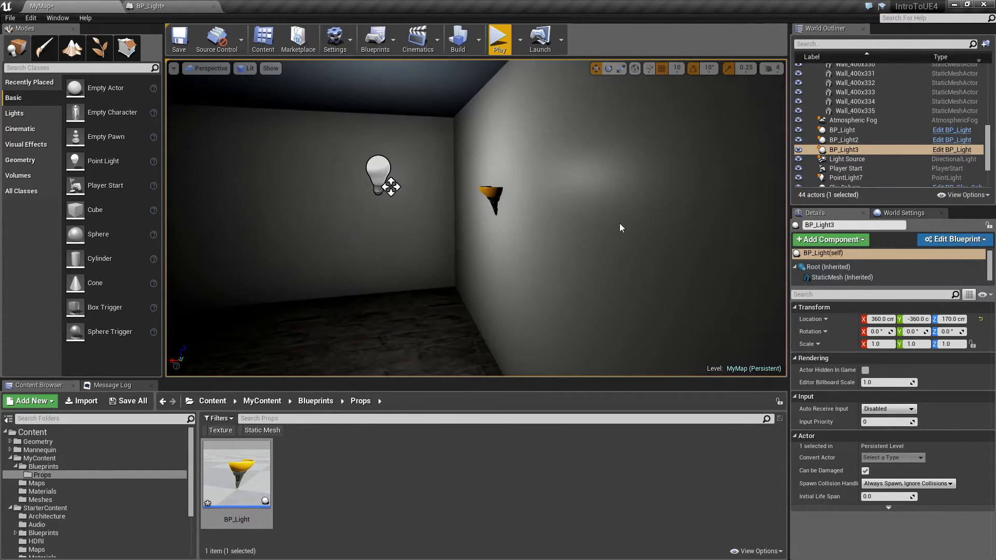
right_click_drag(499, 192, 399, 189)
key("f")
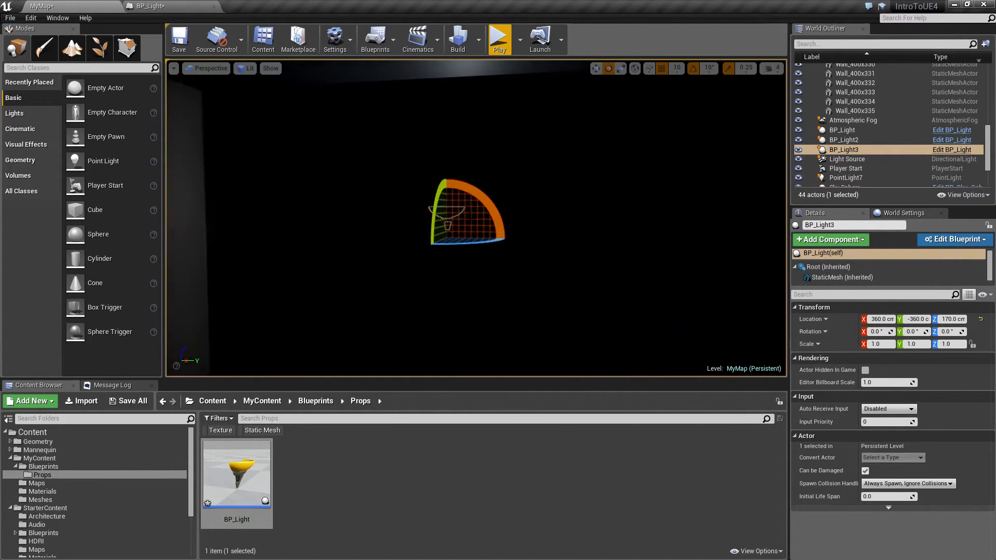
left_click_drag(482, 243, 413, 199)
key("s")
right_click_drag(546, 231, 547, 232)
mouse_move(571, 291)
left_mouse_down("alt")
mouse_move(622, 291)
mouse_move(575, 290)
left_mouse_up("alt")
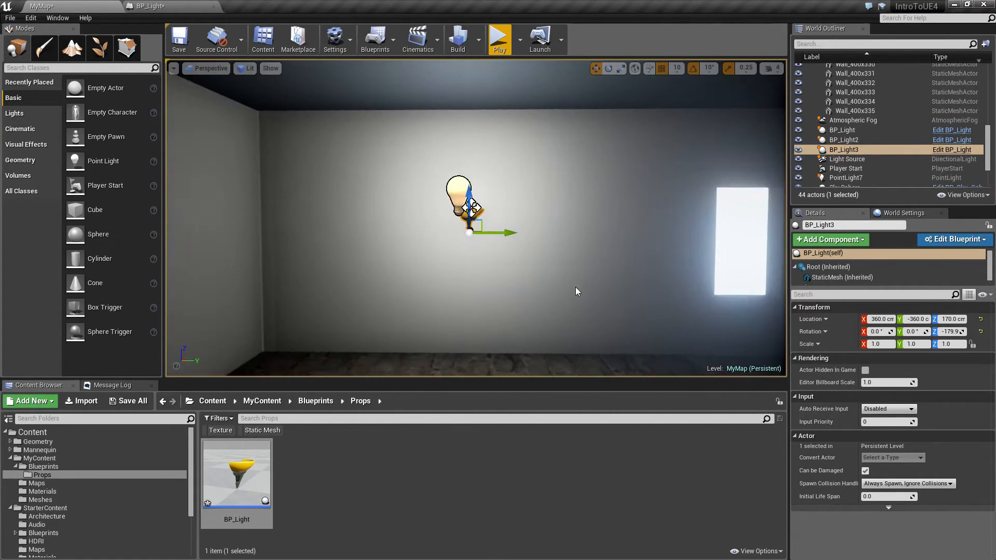
Duplicate the rotated lamp along its wall to the far side of the bright window
right_click_drag(575, 290, 623, 290, "alt")
left_click_drag(574, 291, 628, 290, "alt")
right_click_drag(637, 125, 485, 252)
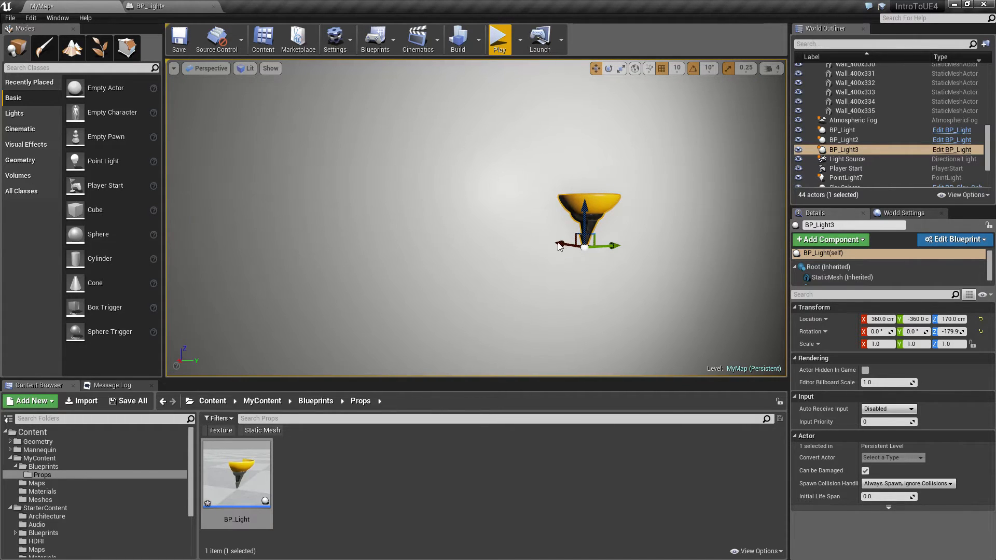
right_click_drag(569, 247, 669, 252)
key("s")
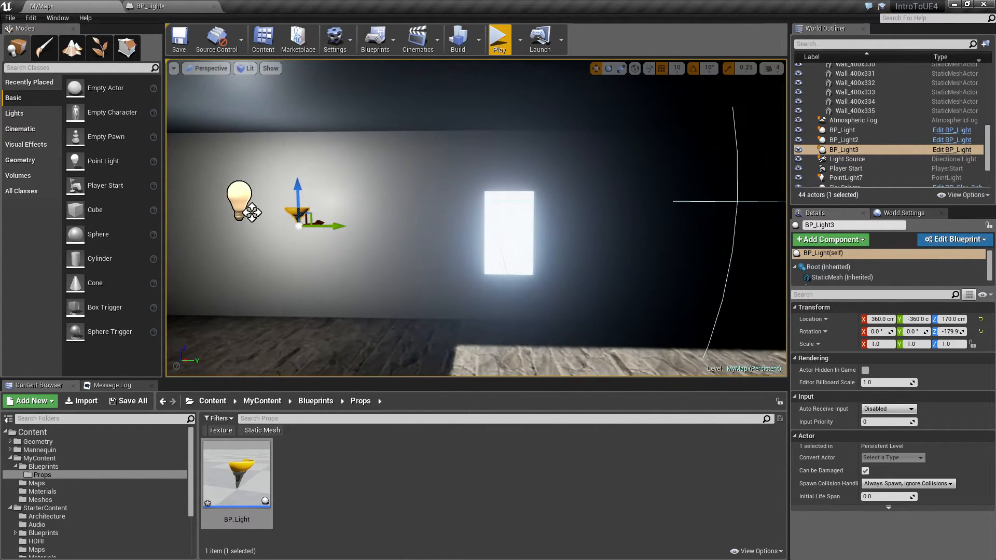
left_click_drag(337, 226, 703, 241, "alt")
key("Escape")
Play-test MyMap by running the character past the lamps on both walls, and end the session
right_click_drag(614, 251, 684, 264)
right_click_drag(496, 179, 575, 178)
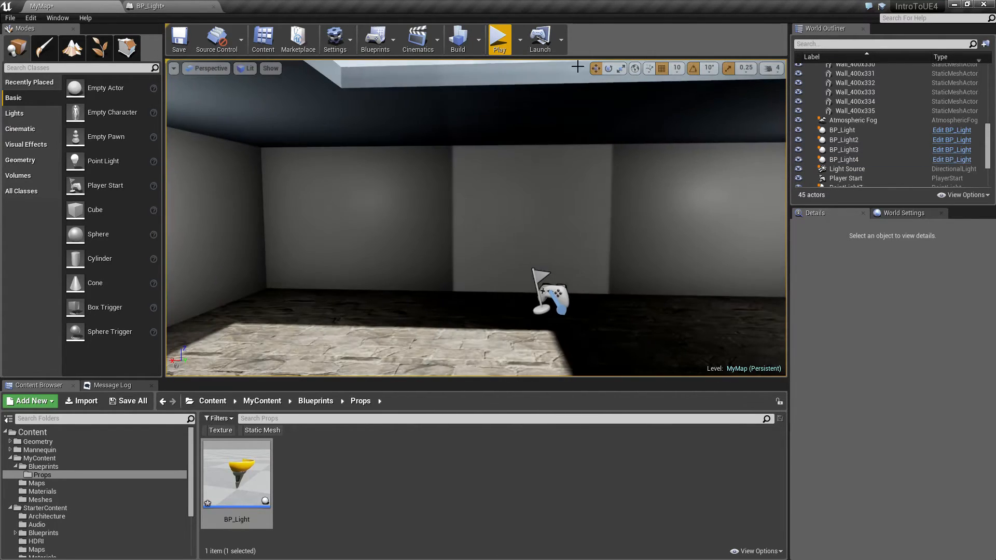
left_click(500, 40)
key("w")
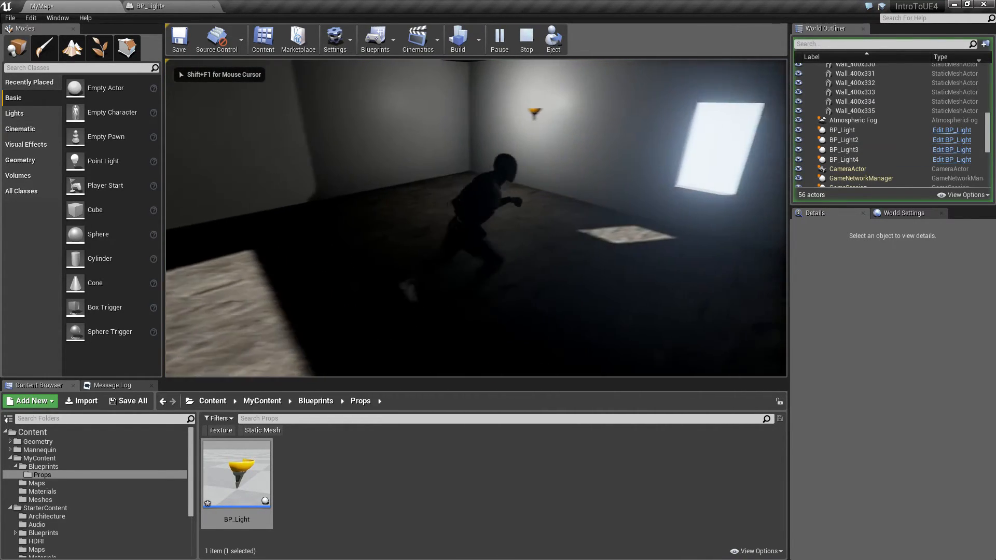
key("w")
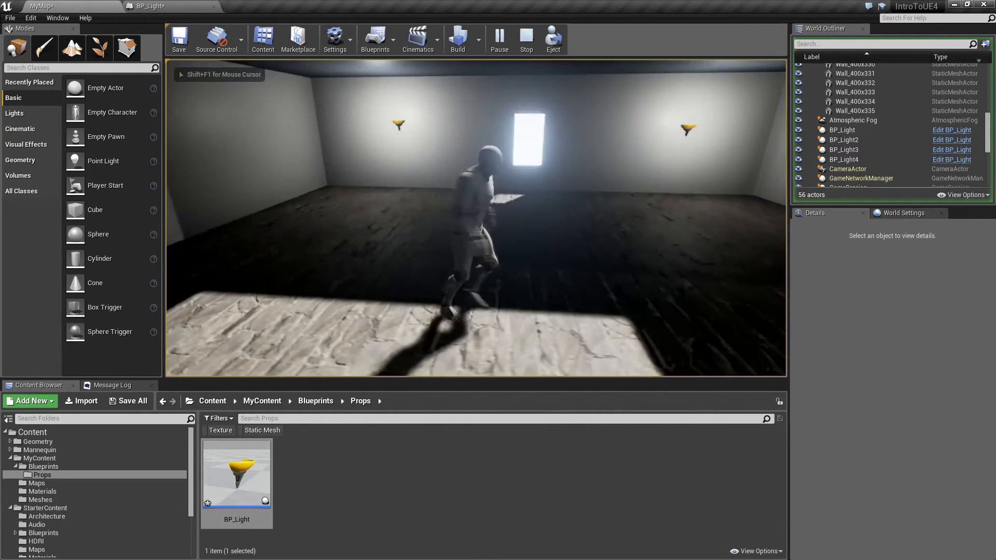
key("Escape")
Move the BP_Light2 lamp along its wall and in height to Y 290, Z 190 cm
right_click_drag(384, 87, 311, 86)
right_click_drag(470, 115, 430, 114)
left_click(452, 136)
left_click_drag(410, 155, 444, 158)
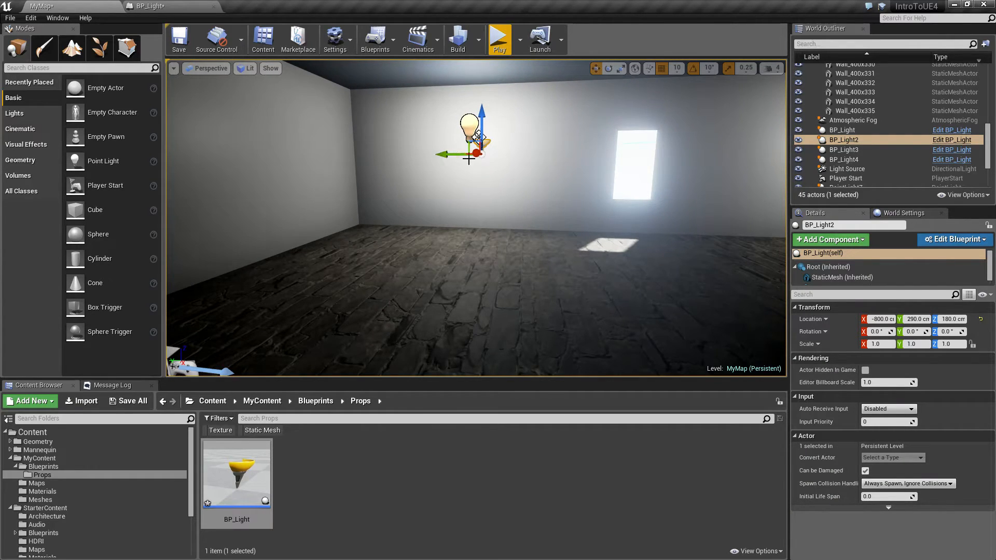
left_click_drag(476, 114, 470, 133)
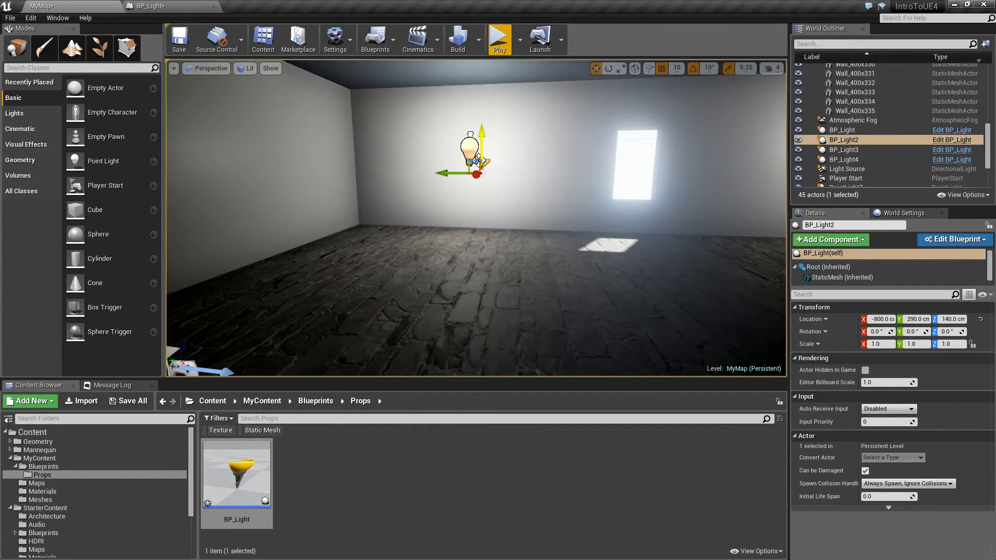
Slide the first BP_Light lamp, across the window from BP_Light2, along the wall to Y -370 cm
right_click_drag(485, 130, 555, 131)
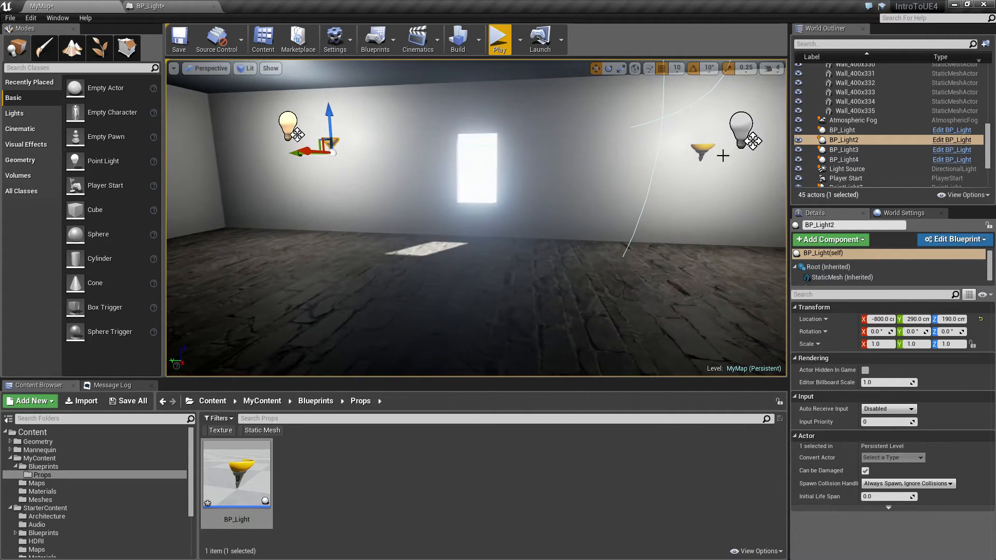
left_click(705, 149)
left_click_drag(684, 173, 711, 218)
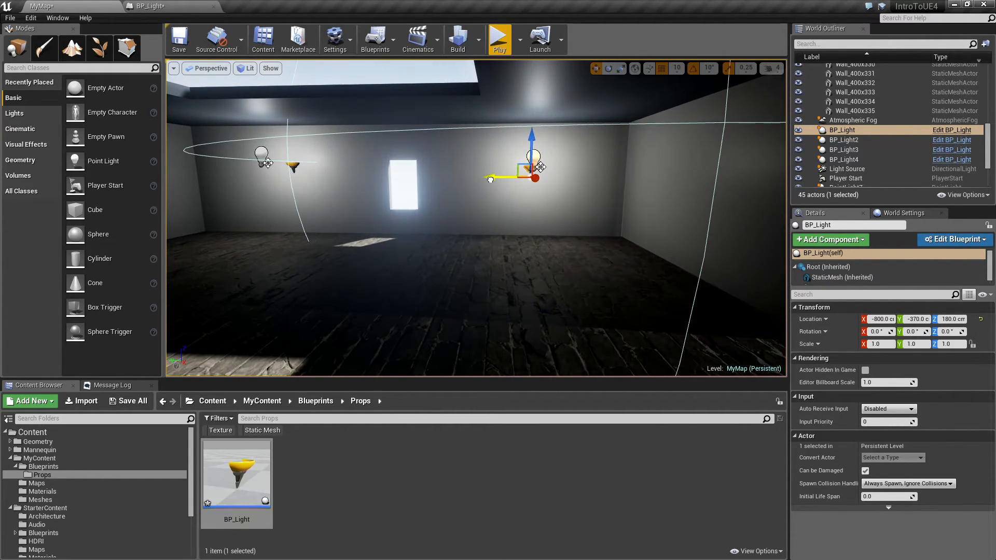
Adjust the two lamps on the opposite wall along it, BP_Light3 to Y -340 cm and BP_Light4 to Y 220 cm
mouse_move(640, 193)
right_mouse_down()
mouse_move(514, 186)
mouse_move(649, 191)
right_mouse_up()
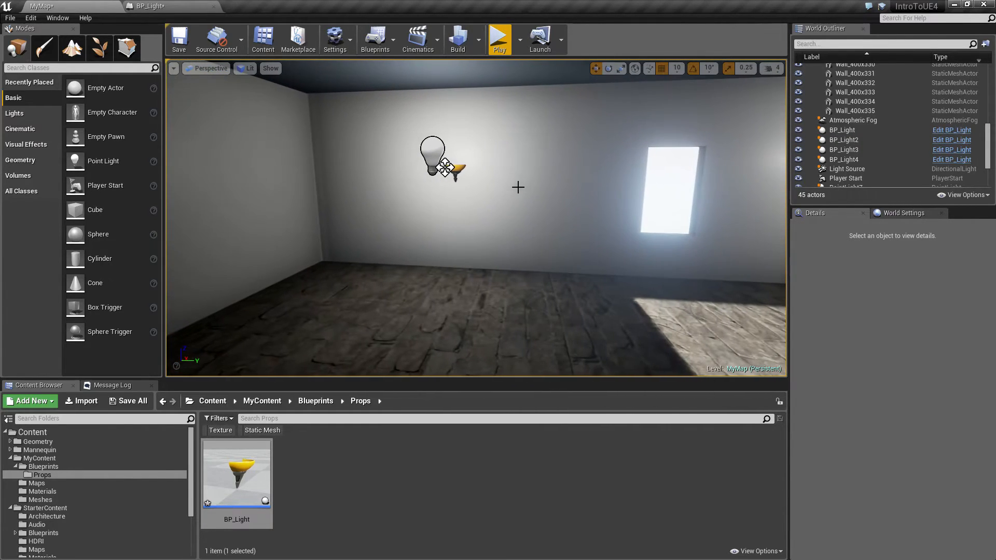
left_click(458, 168)
left_click(568, 184)
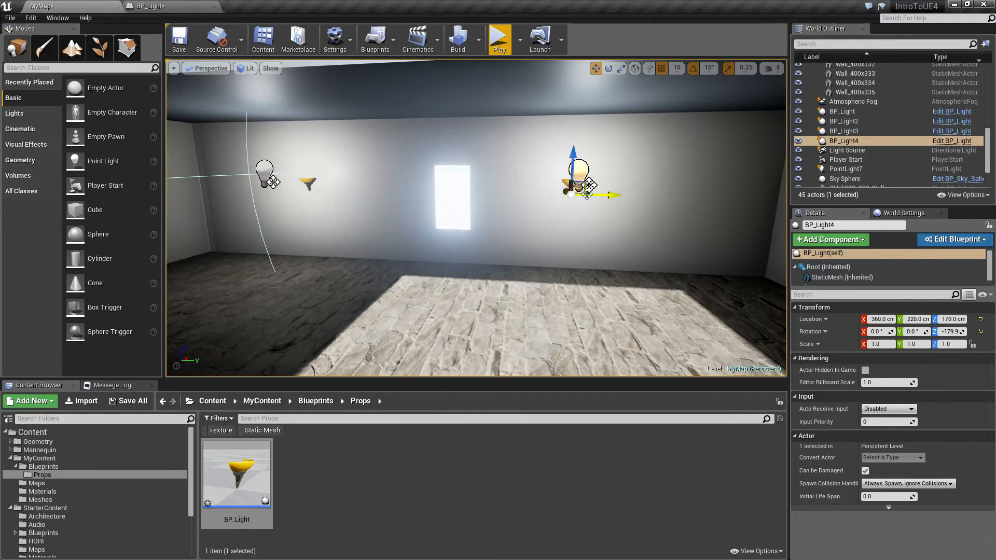
key("Escape")
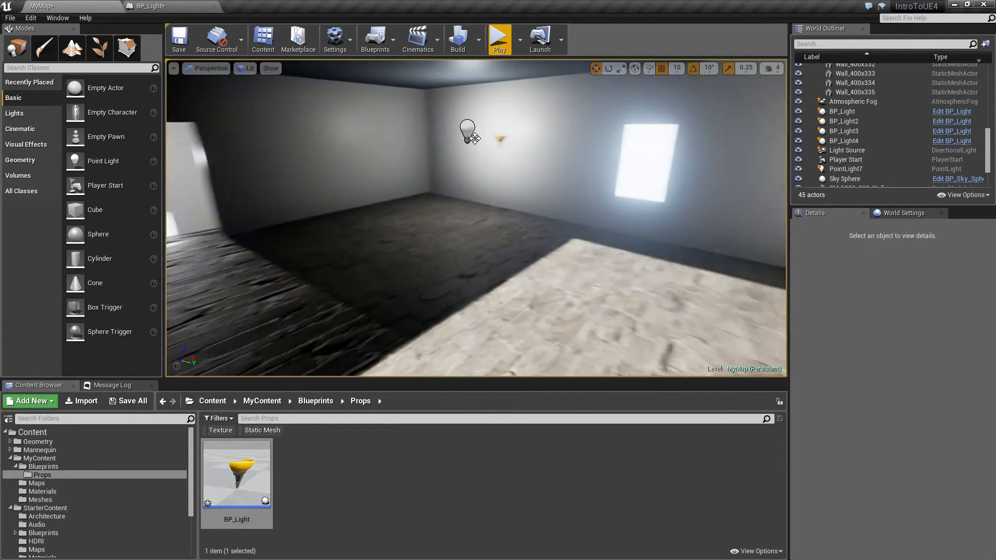
Play-test MyMap again, running through the lit rooms to check the repositioned lamps, and end the session
left_click(498, 40)
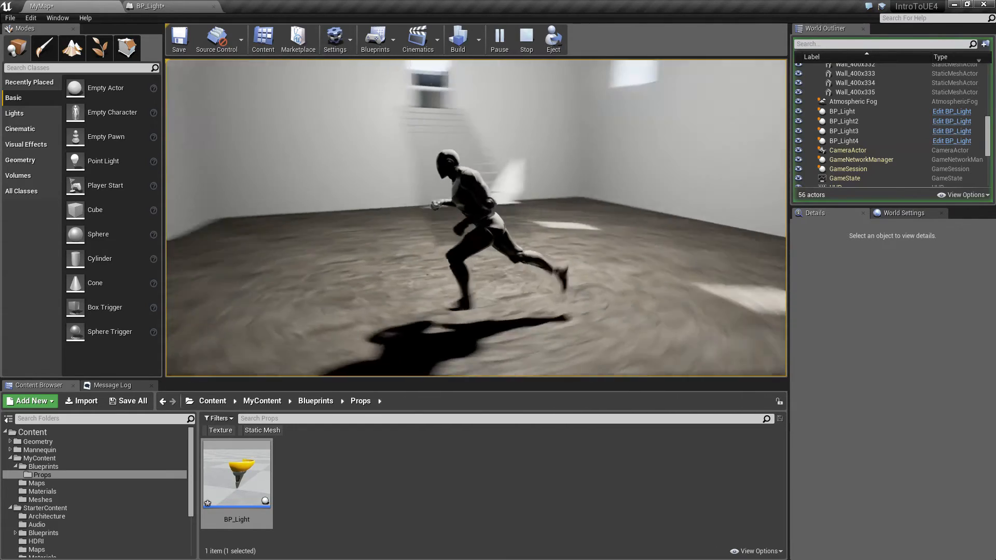
key("d")
key("w")
key("d")
key("w")
key("a")
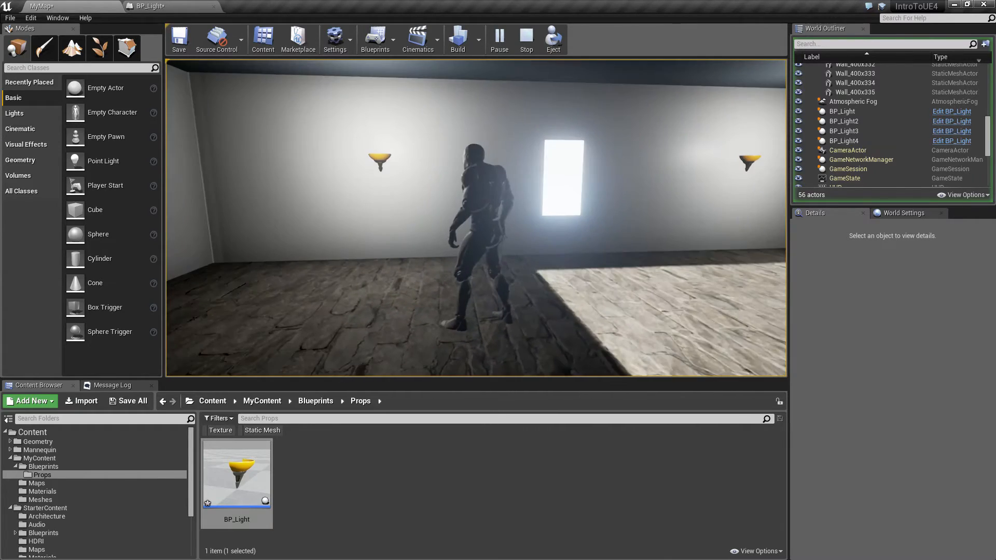
key("w")
key("Escape")
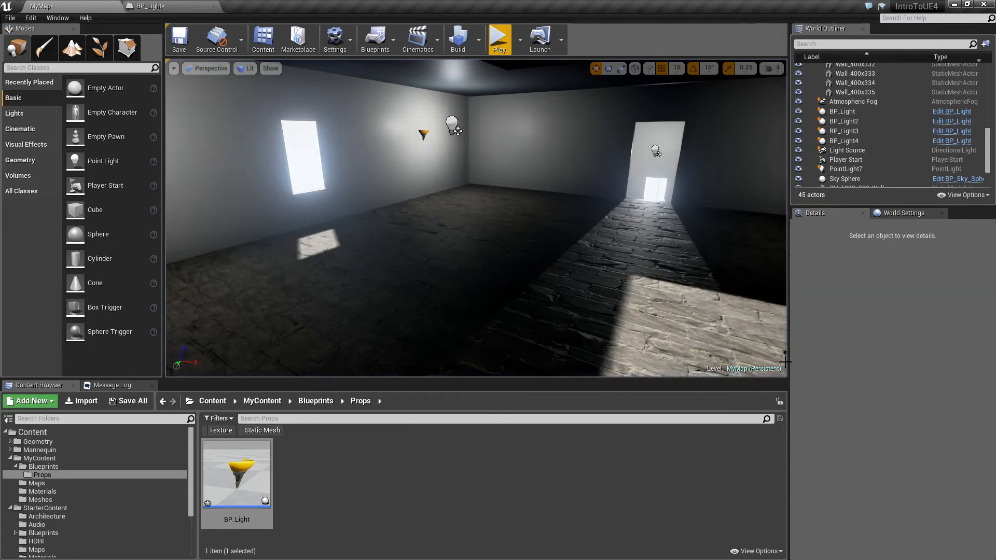
Try placing another BP_Light instance on the room's floor, and delete it
left_click_drag(236, 475, 446, 267)
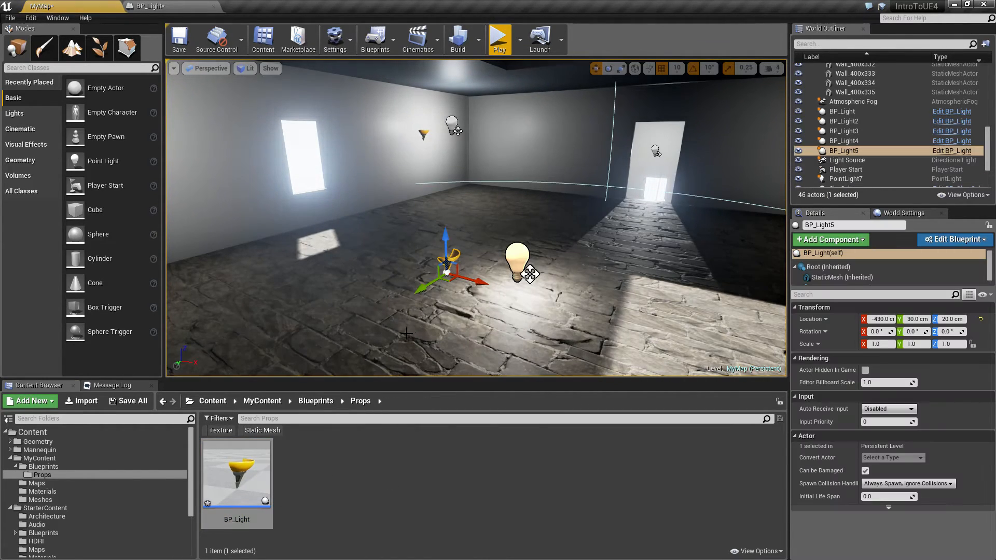
key("Delete")
right_click_drag(482, 299, 425, 293)
View the BP_Light blueprint in a floating window beside a placed lamp, dock it back, and return to MyMap
left_click_drag(166, 5, 582, 23)
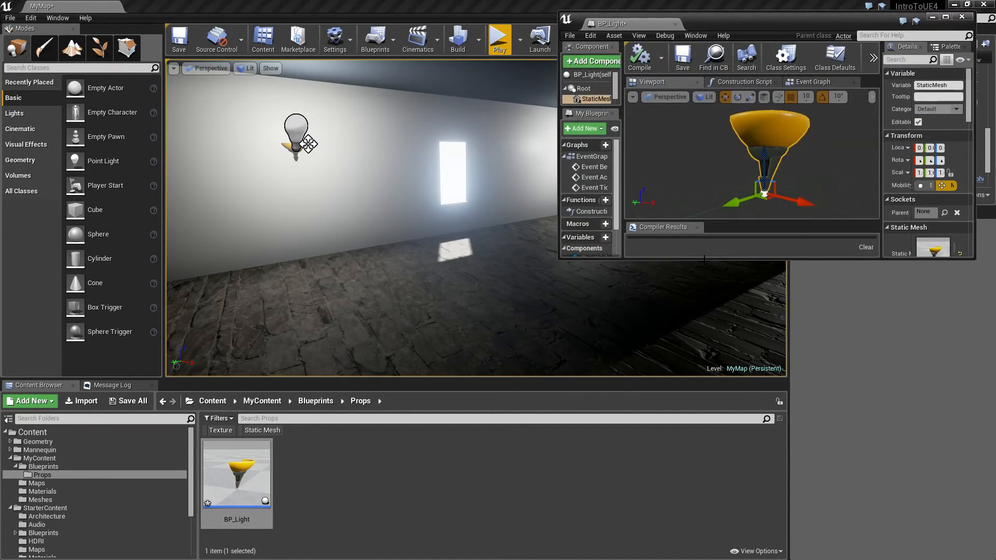
left_click_drag(705, 260, 704, 546)
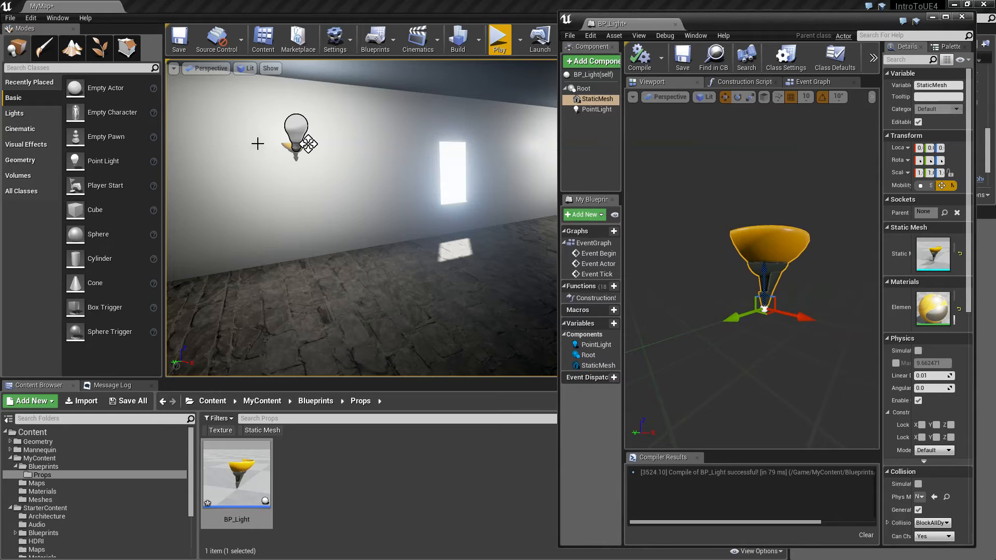
right_click_drag(364, 185, 365, 176)
left_click(398, 159)
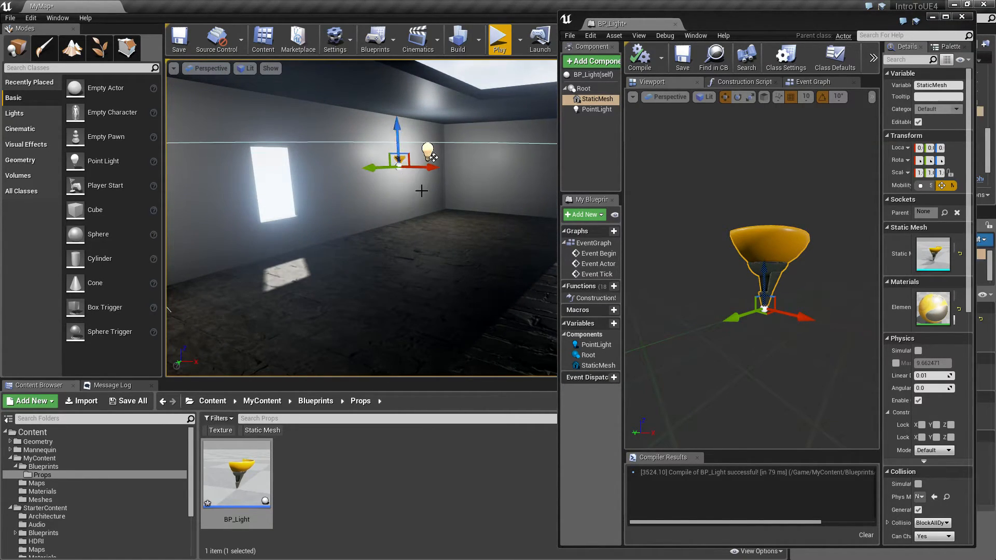
left_click_drag(649, 23, 355, 2)
left_click(103, 2)
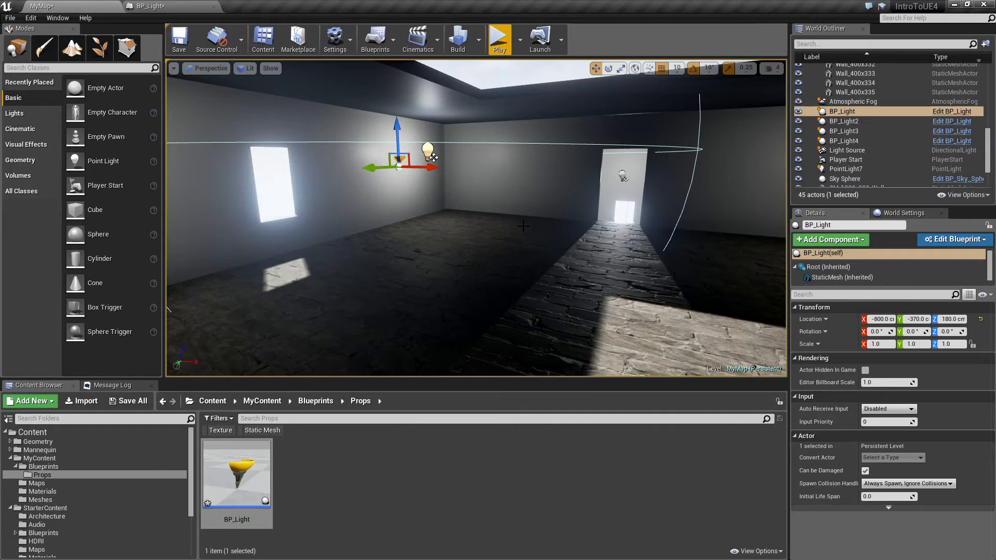
Select the BP_Light3 instance and examine the properties of its inherited StaticMesh and PointLight components, and clear the selection
right_click_drag(481, 226, 619, 221)
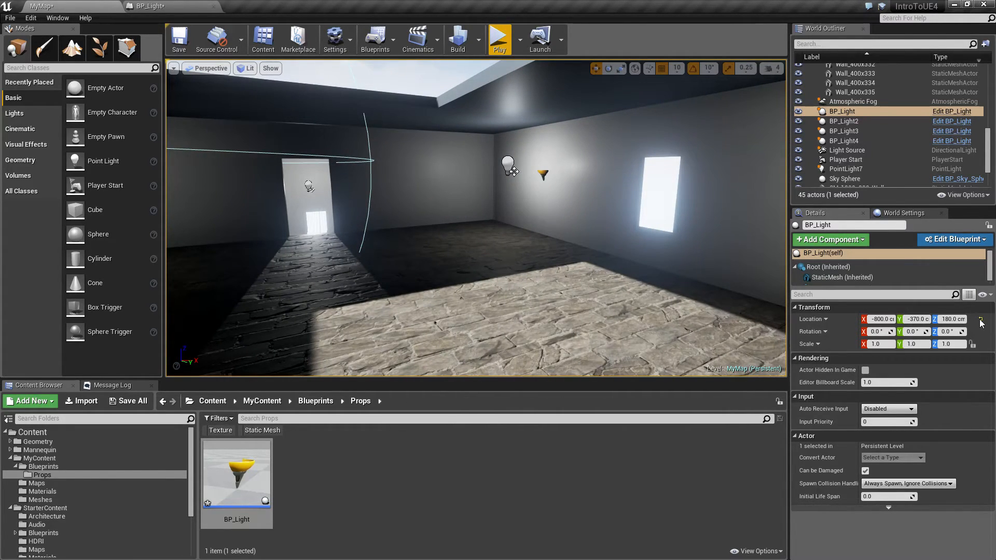
left_click(544, 173)
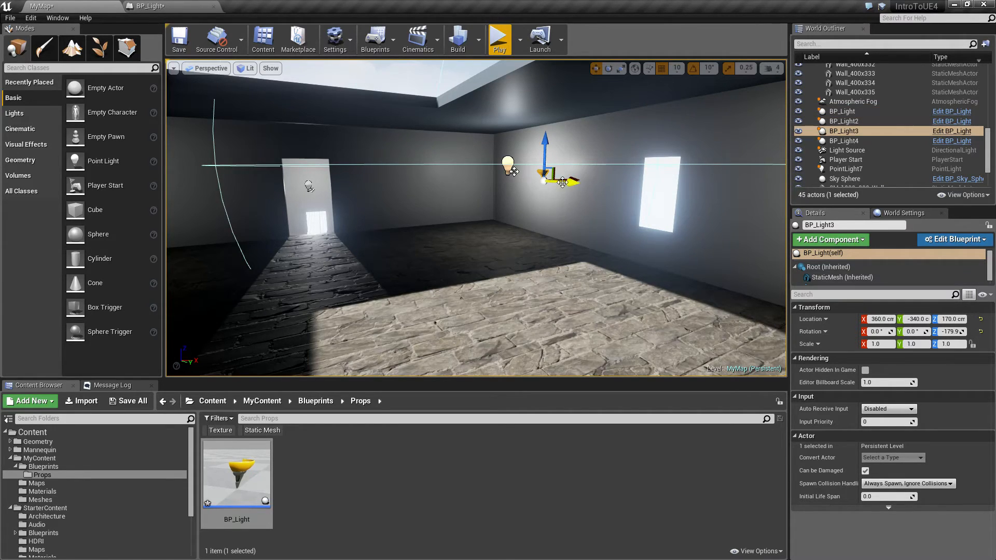
right_click_drag(611, 263, 390, 257)
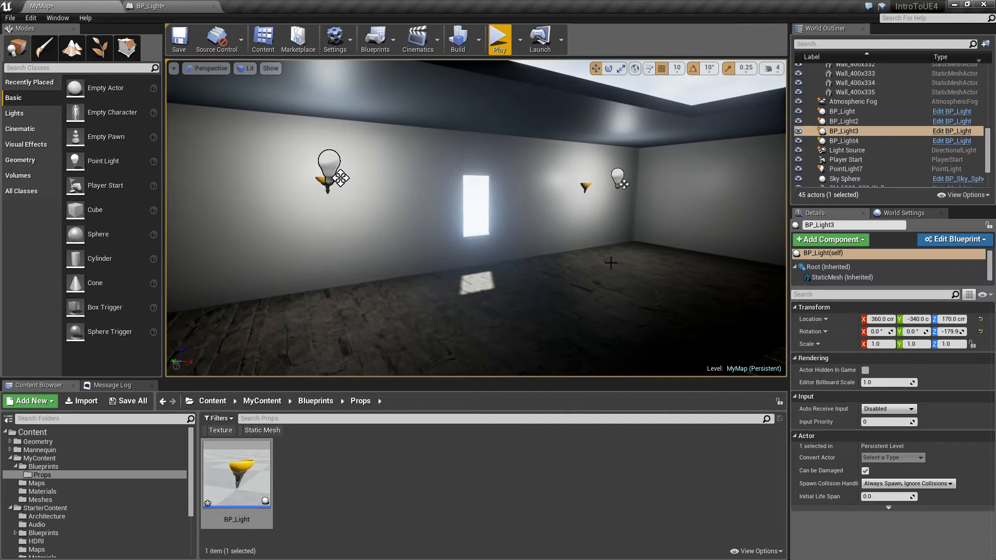
left_click(836, 277)
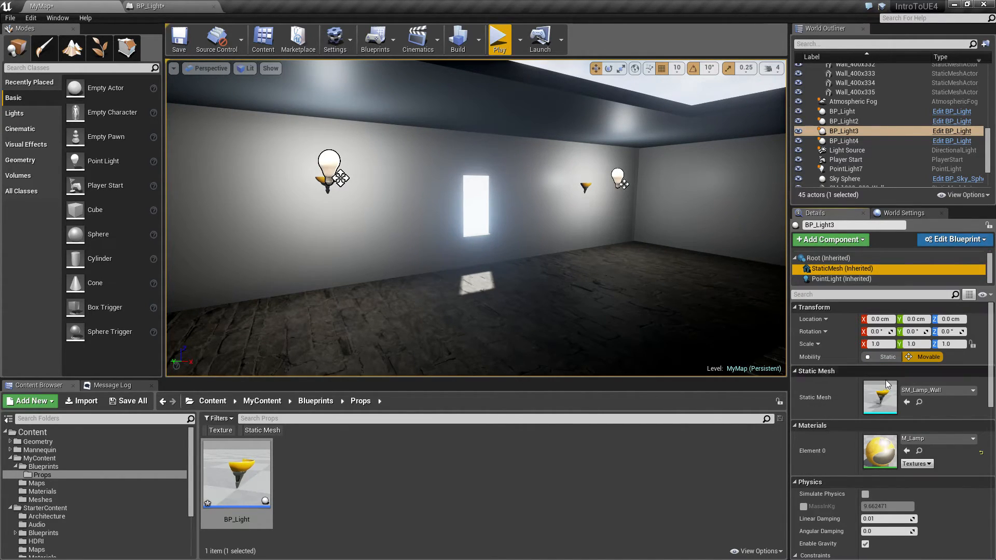
left_click(835, 280)
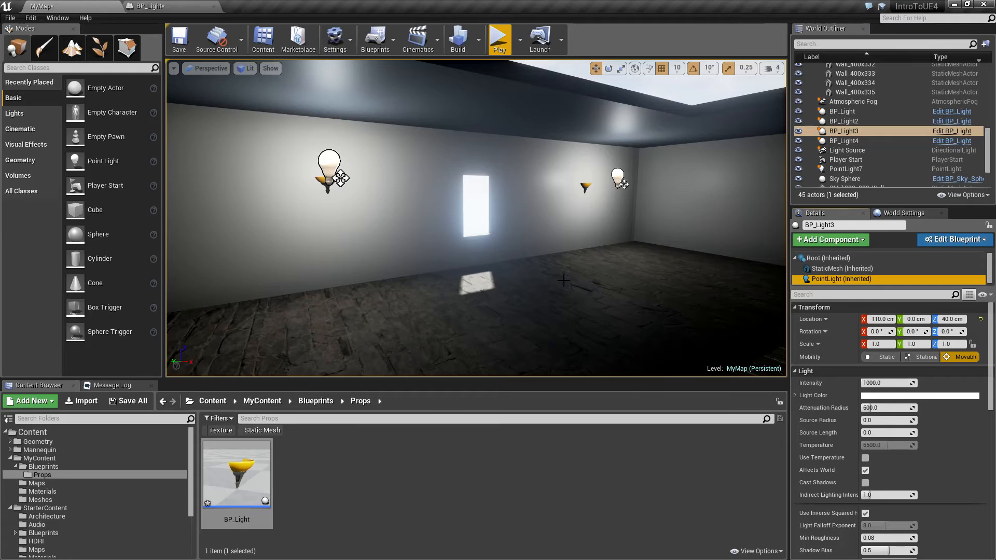
right_click_drag(467, 212, 413, 212)
key("Escape")
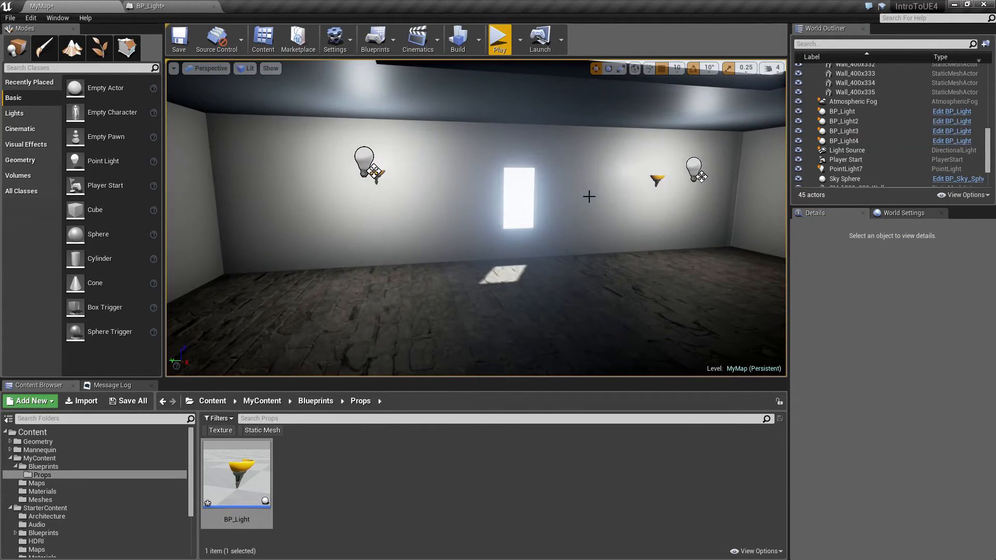
Set the first BP_Light instance's PointLight intensity to about 7219 and its attenuation radius to about 256
right_click_drag(648, 180, 655, 180)
left_click(649, 178)
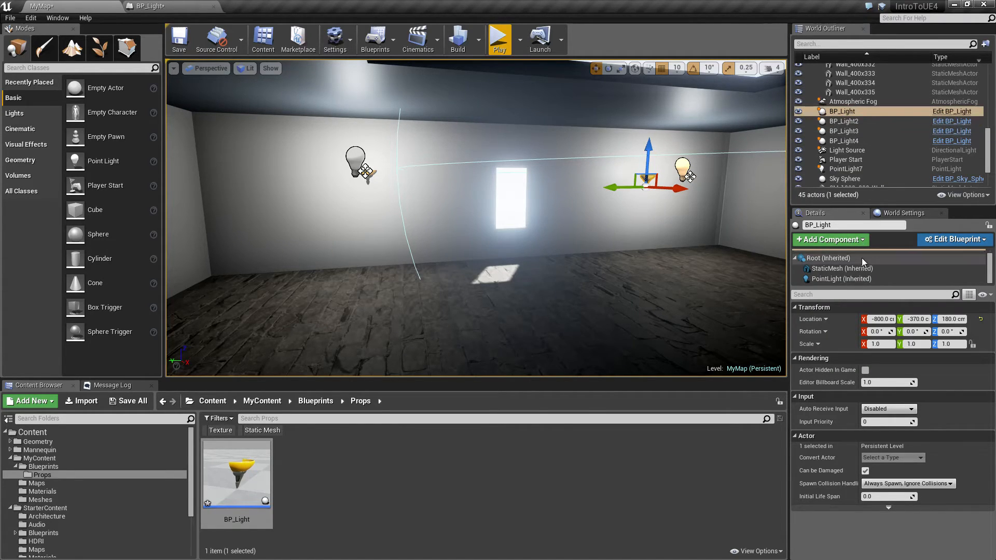
left_click(851, 278)
left_click_drag(884, 384, 889, 408)
left_click(610, 329)
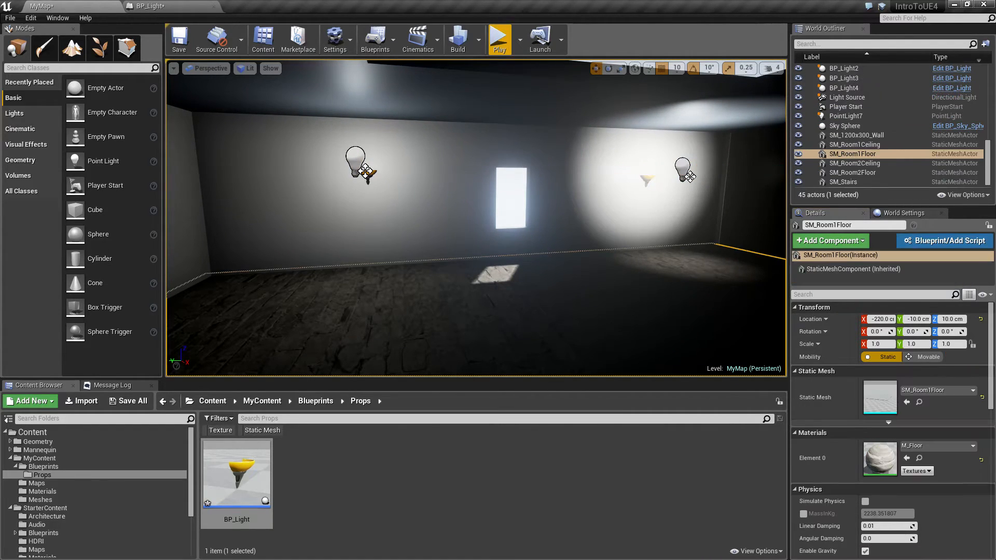
key("Escape")
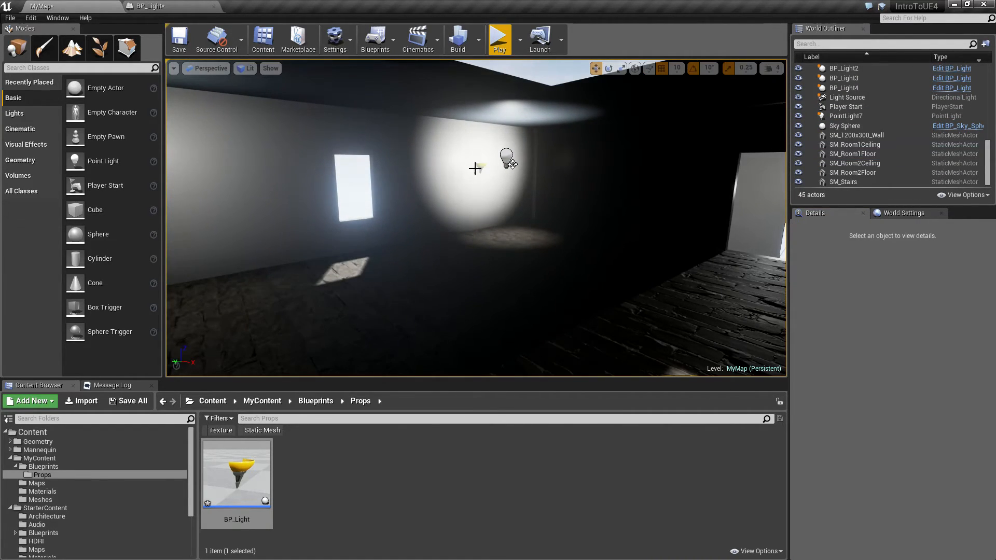
Check the BP_Light blueprint's PointLight defaults and reset the first BP_Light instance's PointLight intensity and attenuation radius to them
right_click_drag(476, 218, 525, 208)
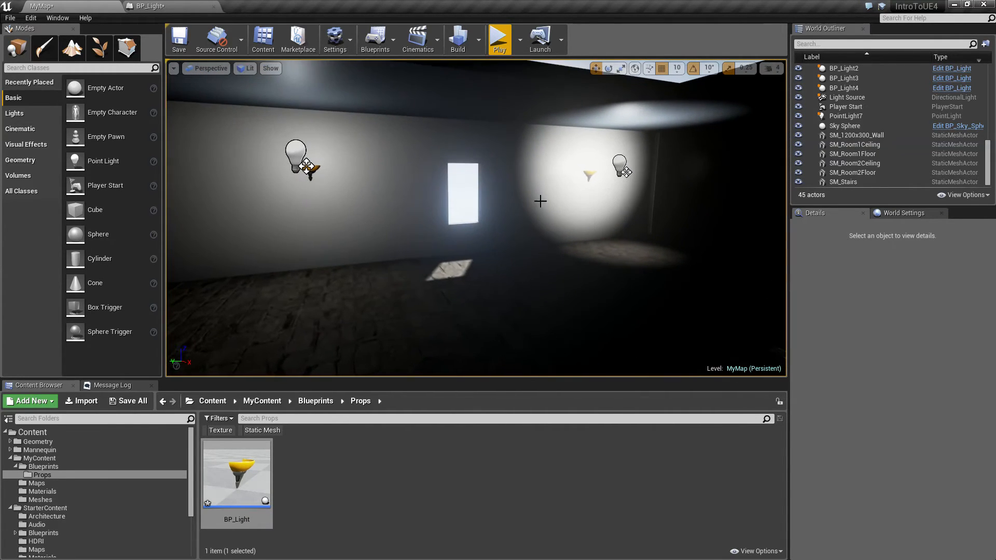
left_click(588, 174)
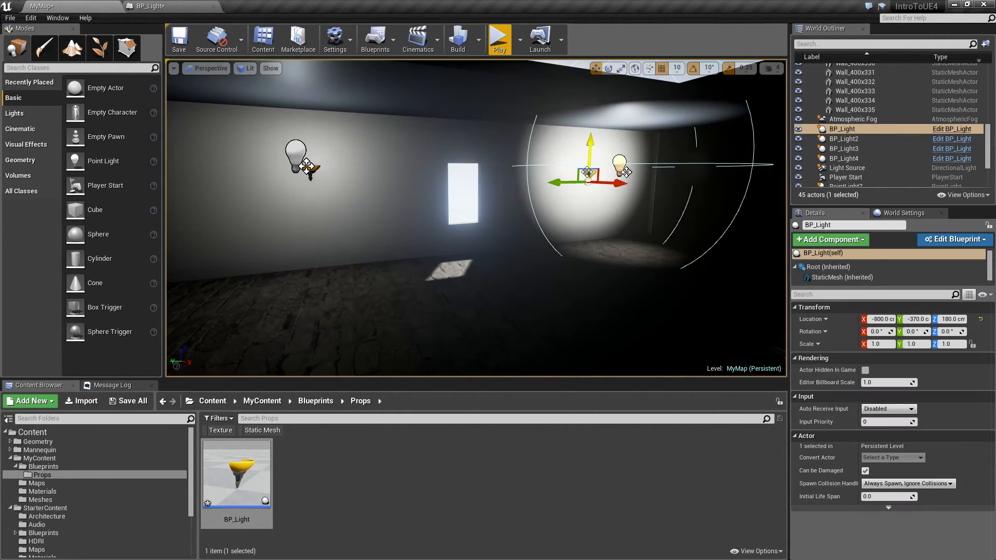
left_click(832, 278)
scroll(917, 416, "down", 1)
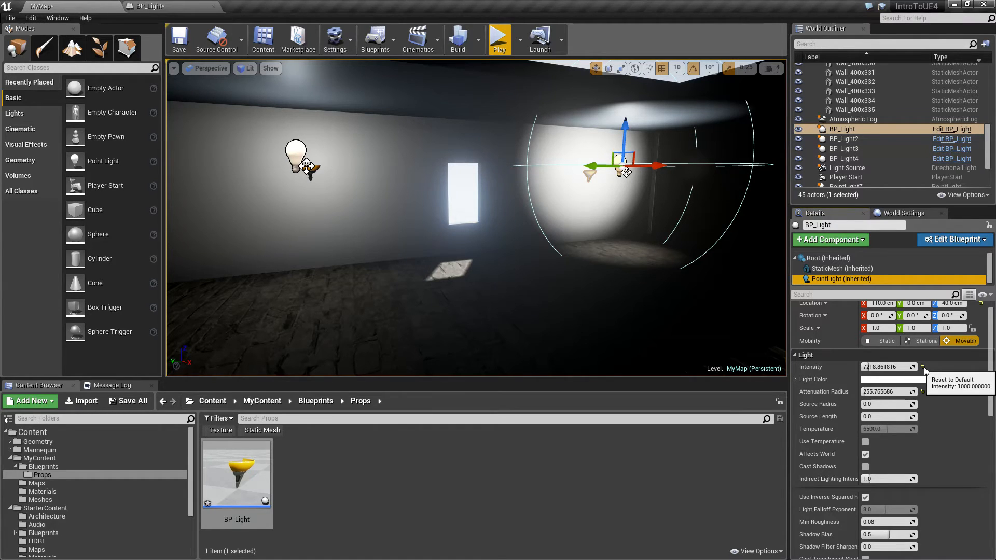
left_click(171, 6)
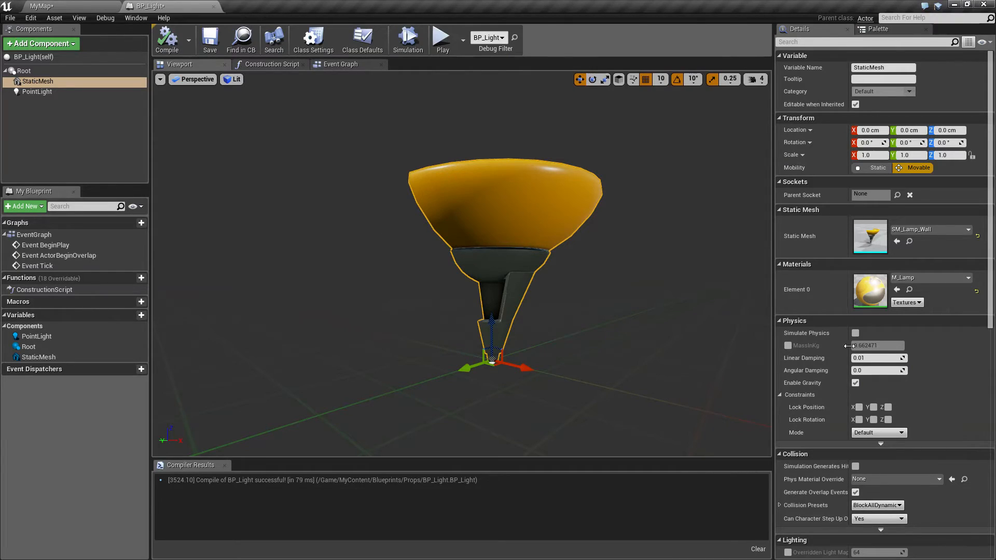
left_click(37, 92)
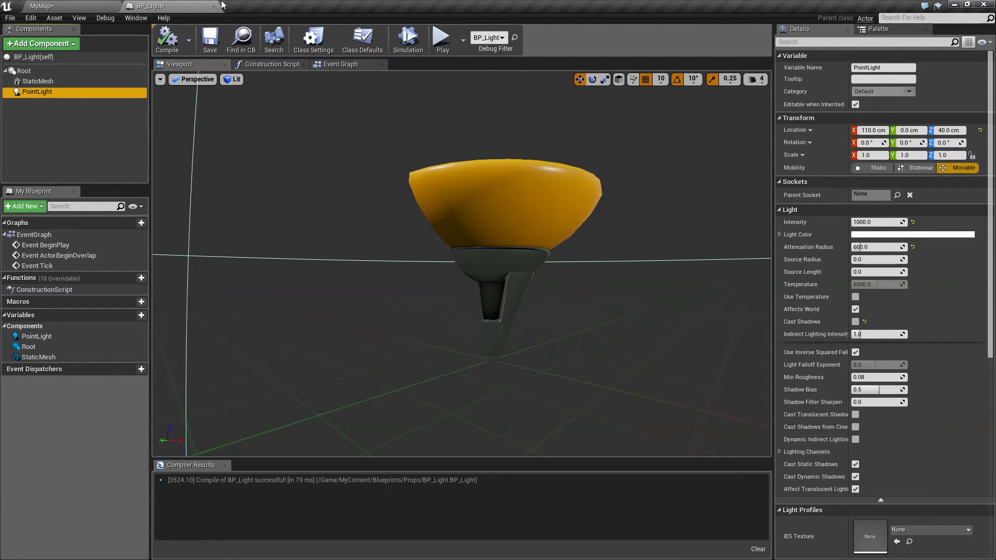
left_click(83, 5)
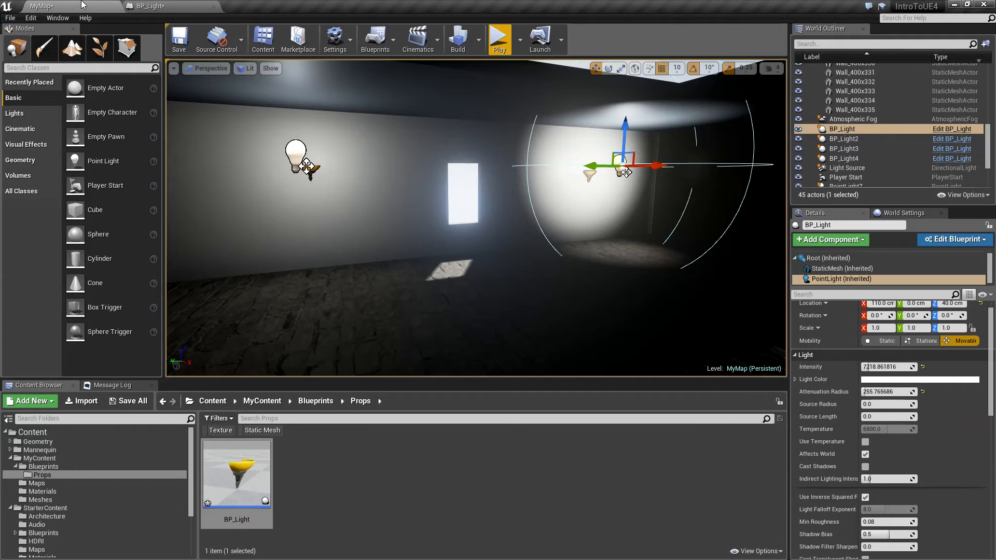
left_click(922, 392)
left_click(922, 367)
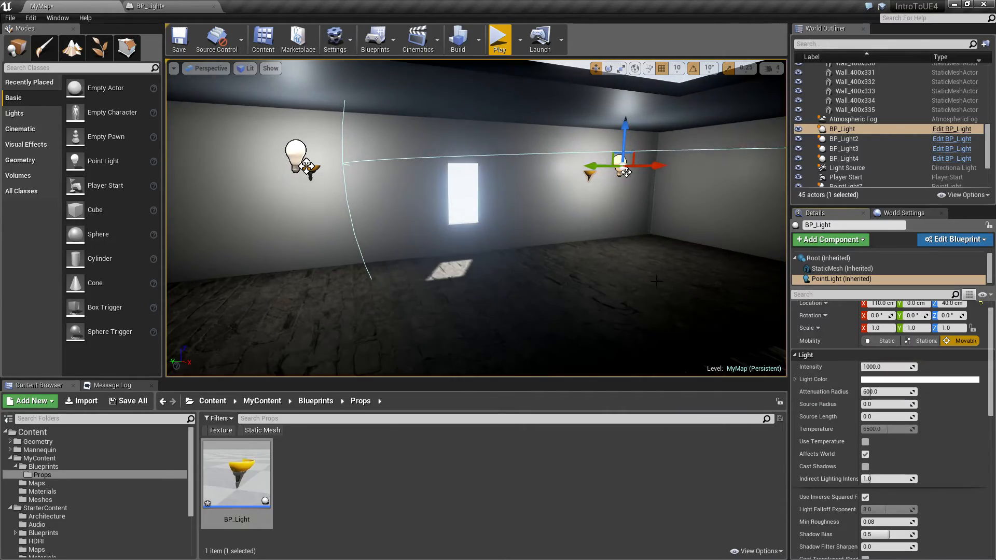
Detach the BP_Light blueprint into a floating window beside the level viewport, and enlarge the window and its details area
left_click_drag(147, 5, 598, 17)
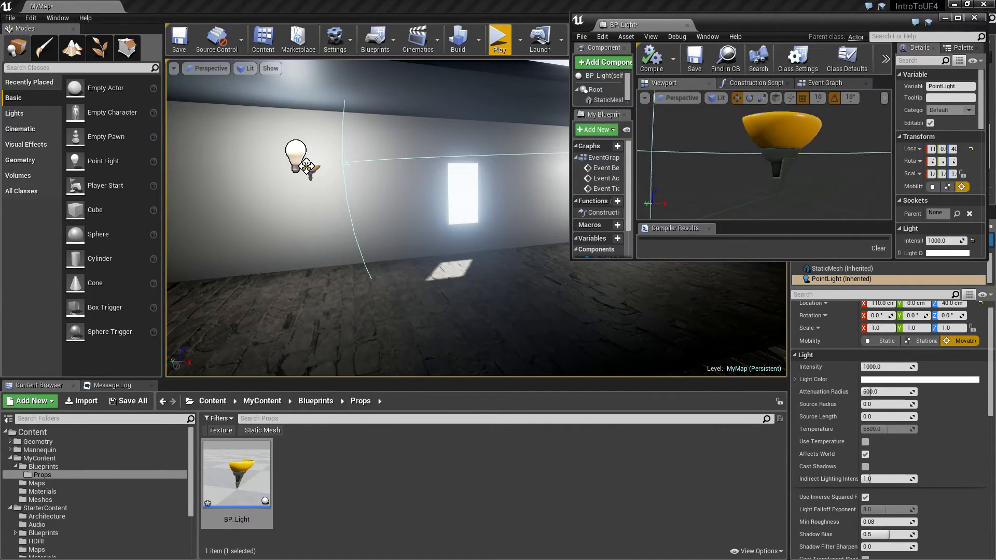
left_click_drag(709, 260, 709, 542)
left_click_drag(893, 258, 832, 259)
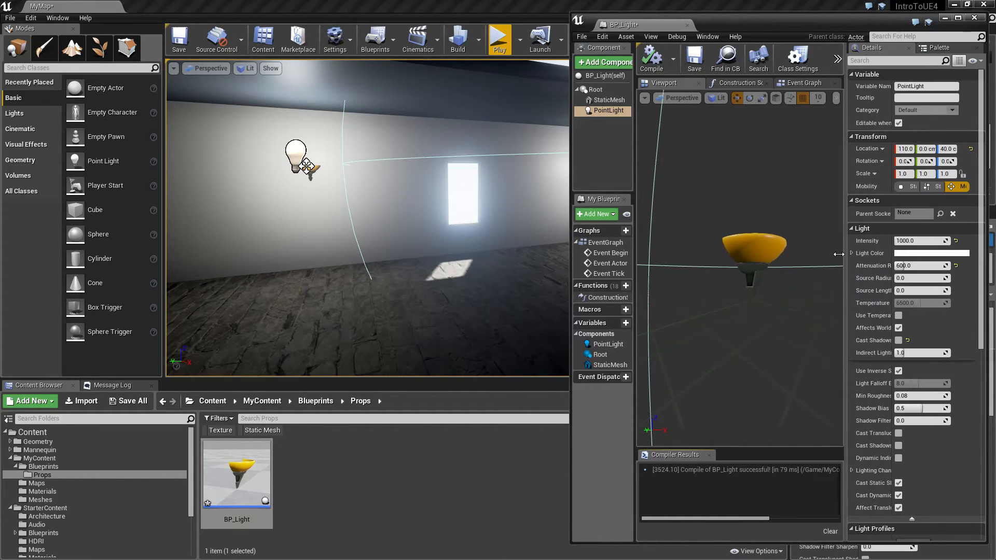
Set the light color of the BP_Light blueprint's PointLight to red and view the lamps in the room
left_click(906, 254)
left_click_drag(768, 319, 782, 332)
left_click(837, 502)
right_click_drag(367, 218, 291, 178)
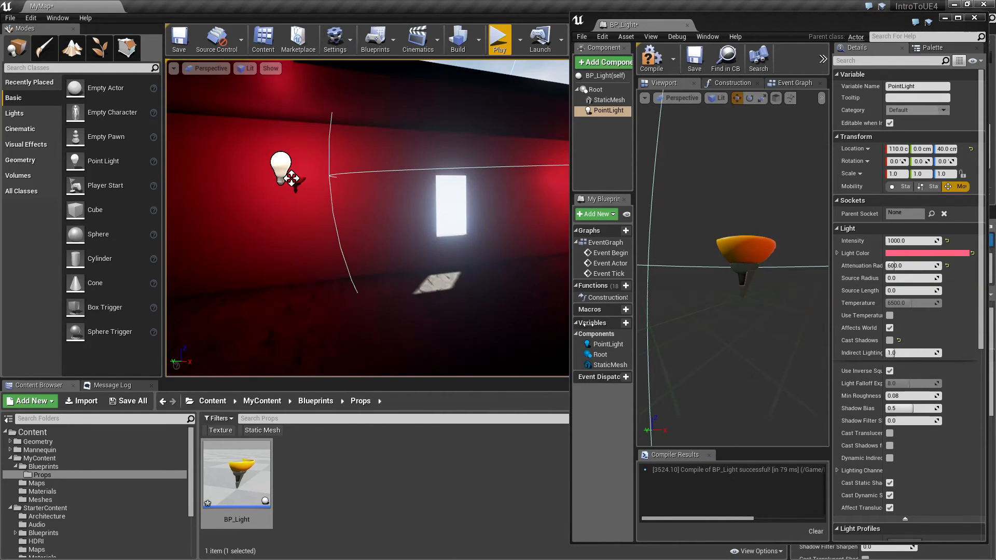
Set the light color of the BP_Light blueprint's PointLight to a very pale warm yellow, and close the blueprint window
left_click(901, 254)
mouse_move(742, 352)
left_mouse_down()
mouse_move(723, 365)
mouse_move(702, 324)
mouse_move(752, 311)
mouse_move(754, 370)
mouse_move(782, 331)
mouse_move(746, 352)
left_mouse_up()
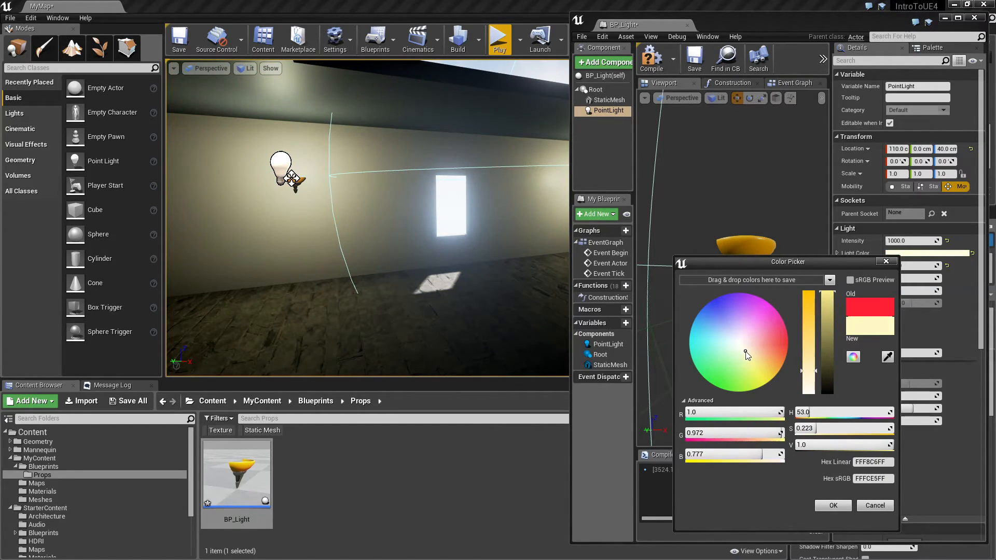
left_click(833, 505)
left_click(893, 254)
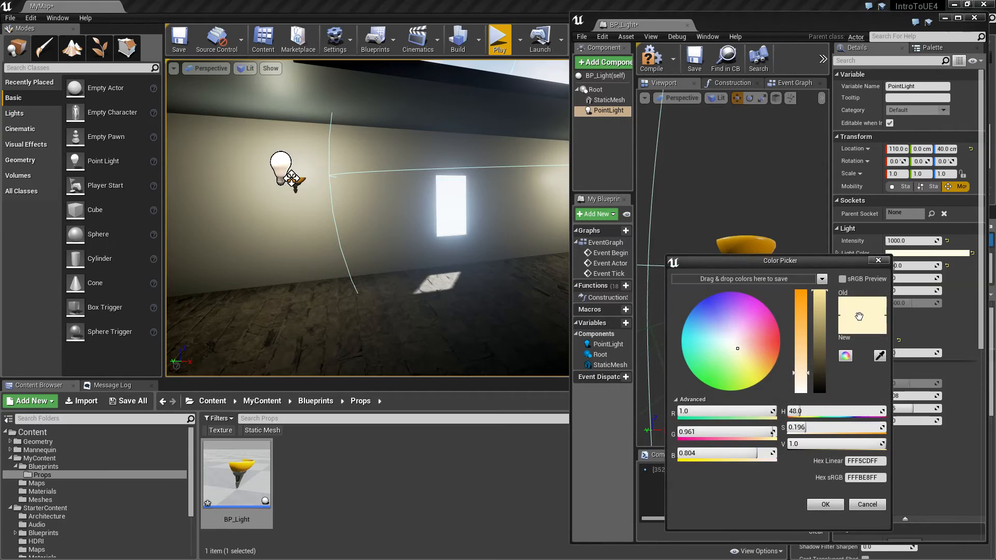
left_click_drag(803, 371, 803, 380)
left_click(830, 504)
left_click(973, 19)
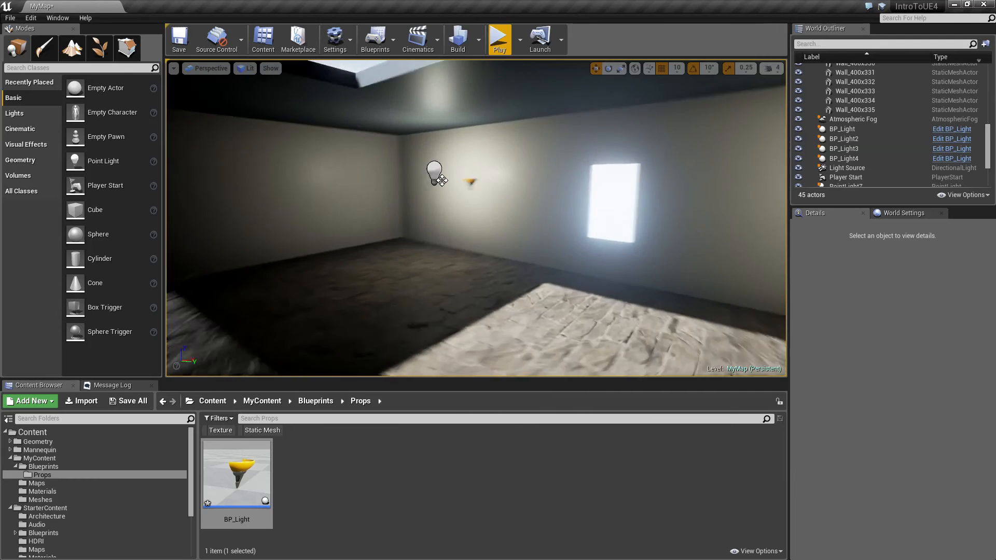
Examine the wall lamps around the room in MyMap with the blueprint's warm light color, leaving nothing selected
right_click_drag(495, 278, 581, 276)
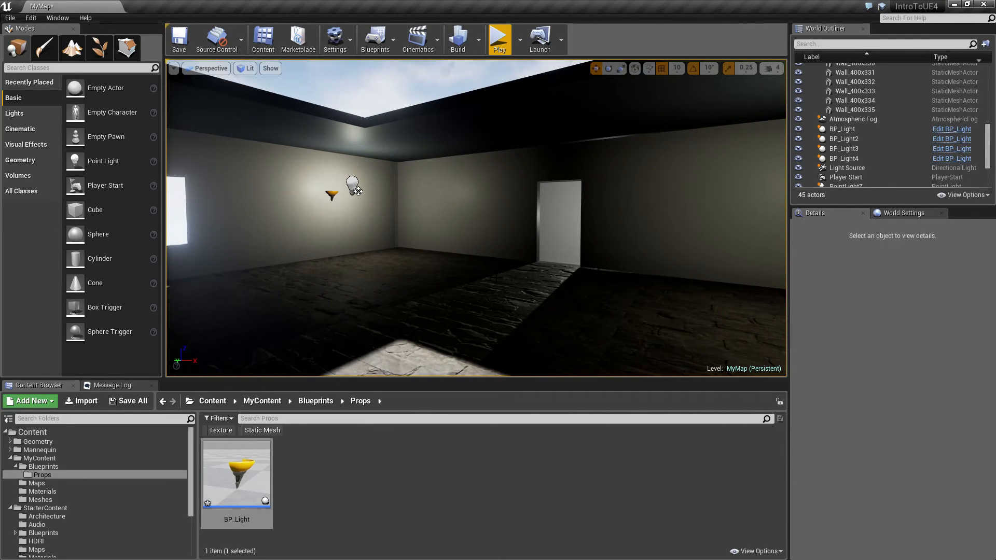
right_click_drag(496, 278, 366, 275)
key("w")
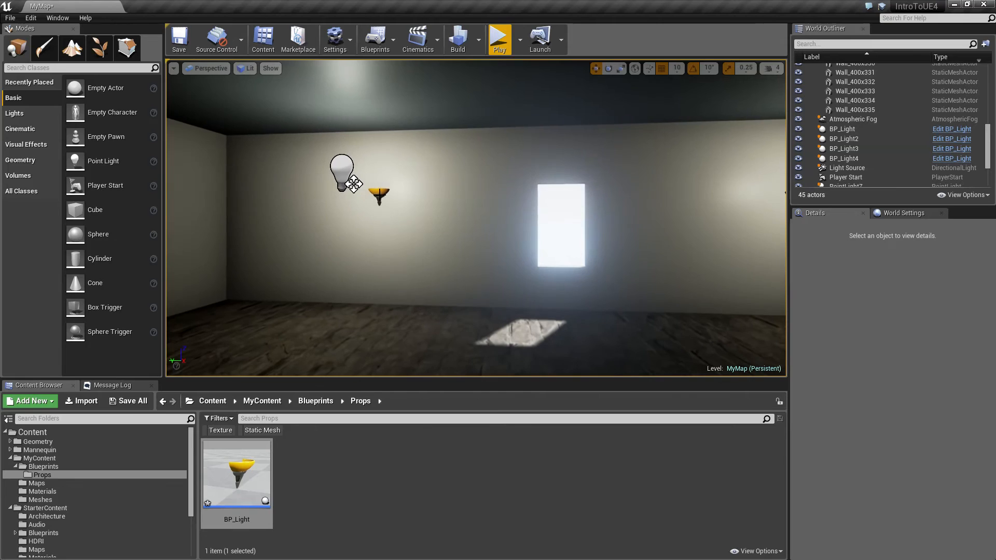
left_click(383, 193)
right_click_drag(423, 210, 612, 210)
key("Escape")
right_click_drag(547, 250, 588, 253)
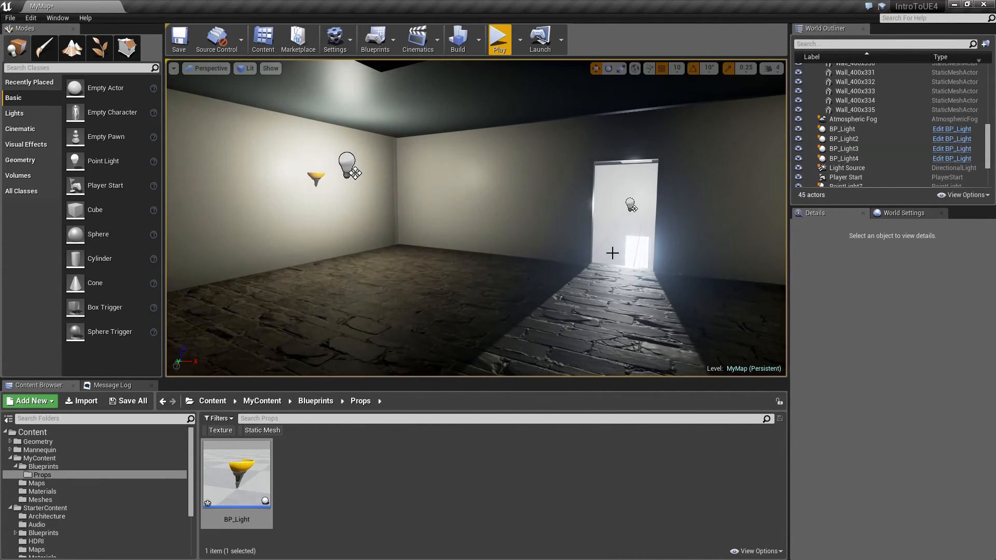
Place four BP_Light instances in a spread across the room's floor
left_click_drag(239, 480, 416, 321)
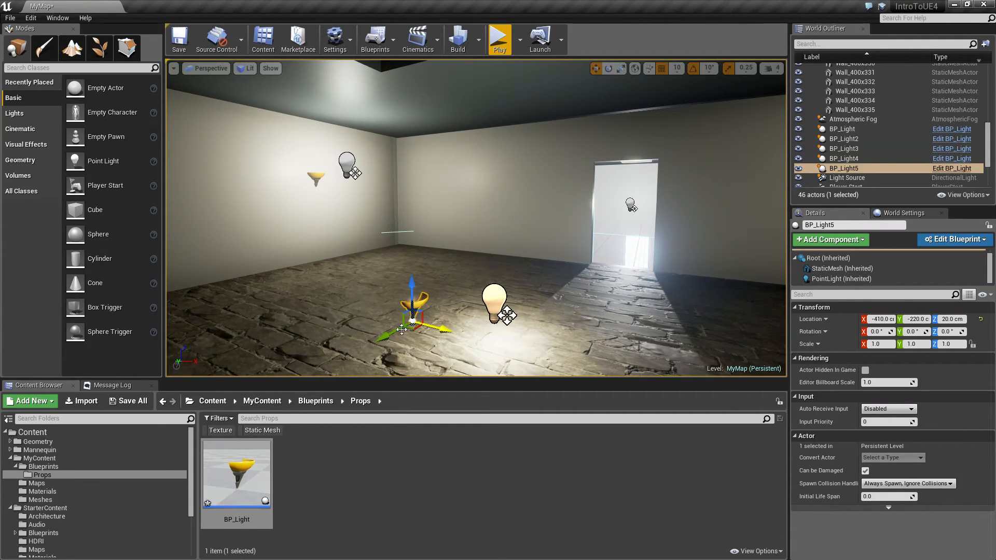
left_click_drag(239, 470, 295, 306)
left_click_drag(406, 355, 410, 363)
left_click_drag(239, 473, 477, 321)
right_click_drag(475, 328, 500, 330)
left_click_drag(237, 473, 573, 296)
right_click_drag(574, 295, 577, 333)
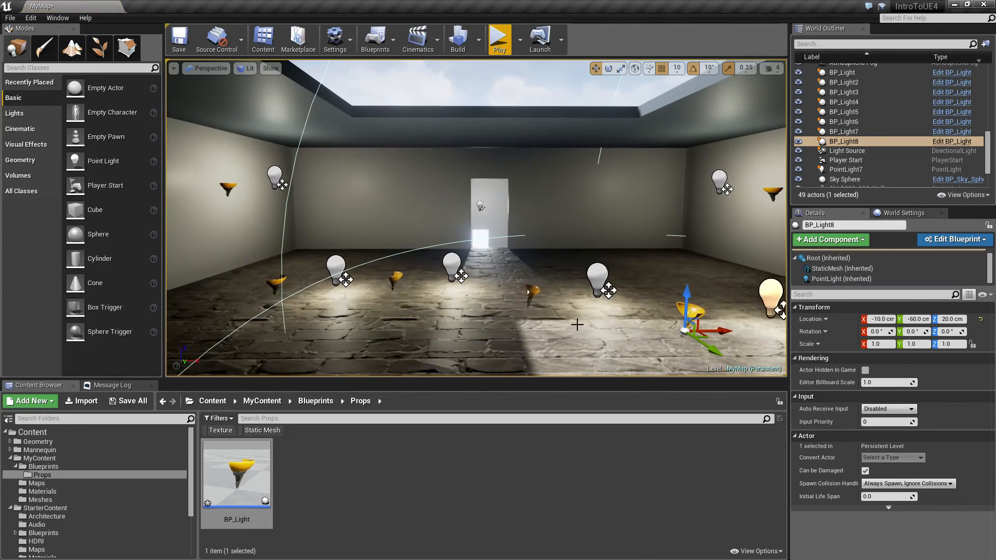
Delete three of the four floor lamps, keeping only BP_Light8
left_click(336, 267)
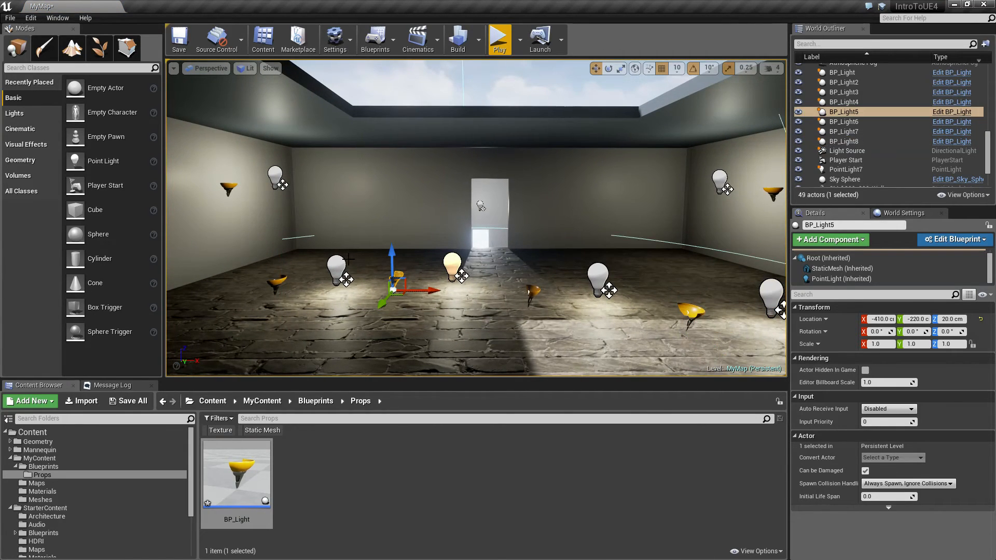
left_click(449, 264)
key("Delete")
left_click(337, 267)
key("Delete")
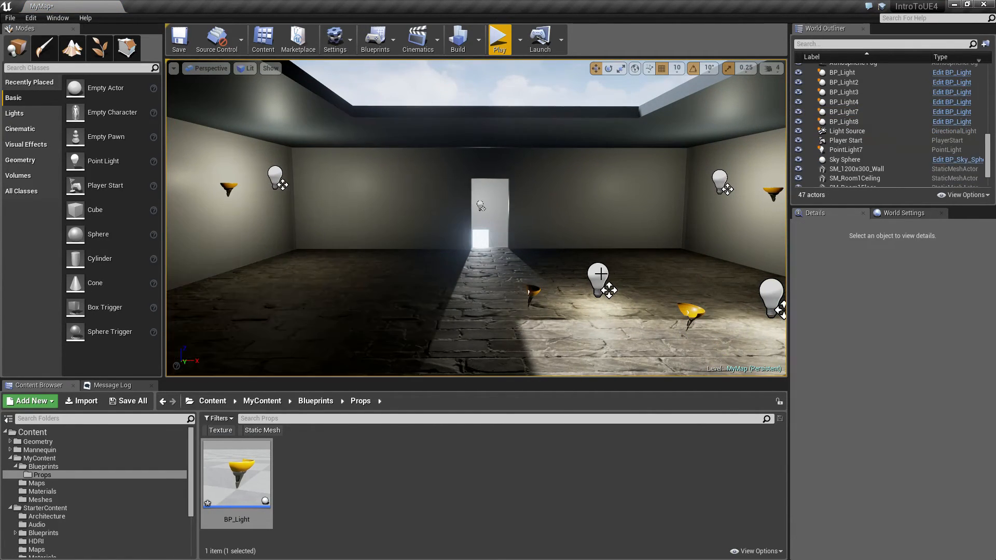
left_click(600, 274)
key("Delete")
Move the BP_Light8 instance across the floor to about X -320 cm, Y -130 cm
left_click(762, 293)
right_click_drag(726, 322, 760, 312)
left_click_drag(609, 299, 370, 328)
Override the BP_Light8 instance's PointLight with a blue light color and an intensity of about 25295
left_click(833, 280)
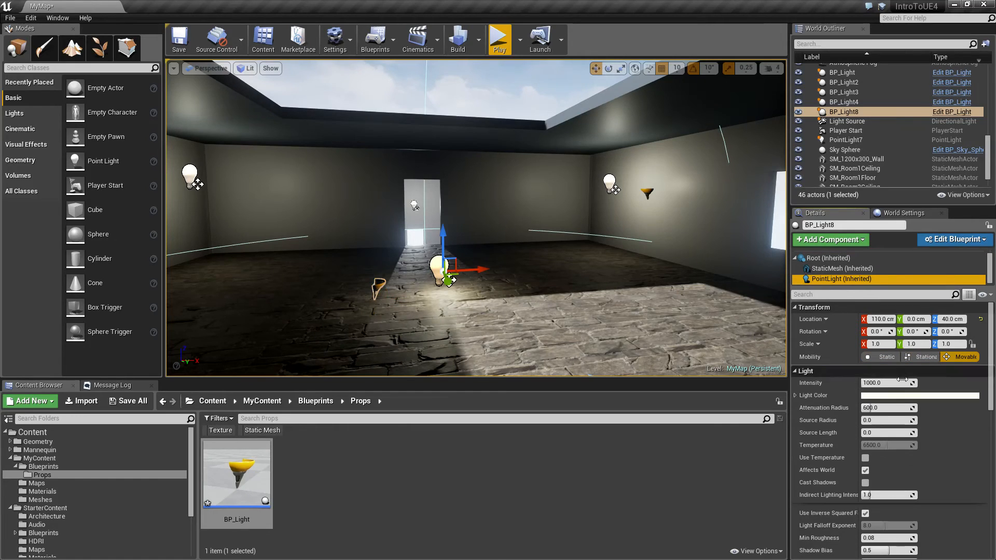
left_click(885, 395)
left_click_drag(757, 383, 713, 343)
left_click(833, 530)
left_click_drag(884, 383, 912, 382)
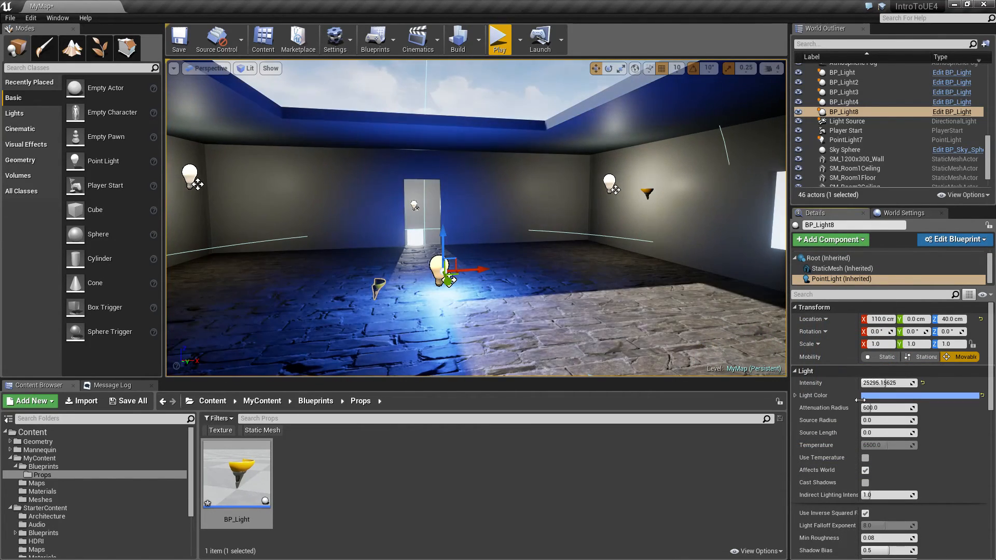
right_click_drag(658, 289, 601, 287)
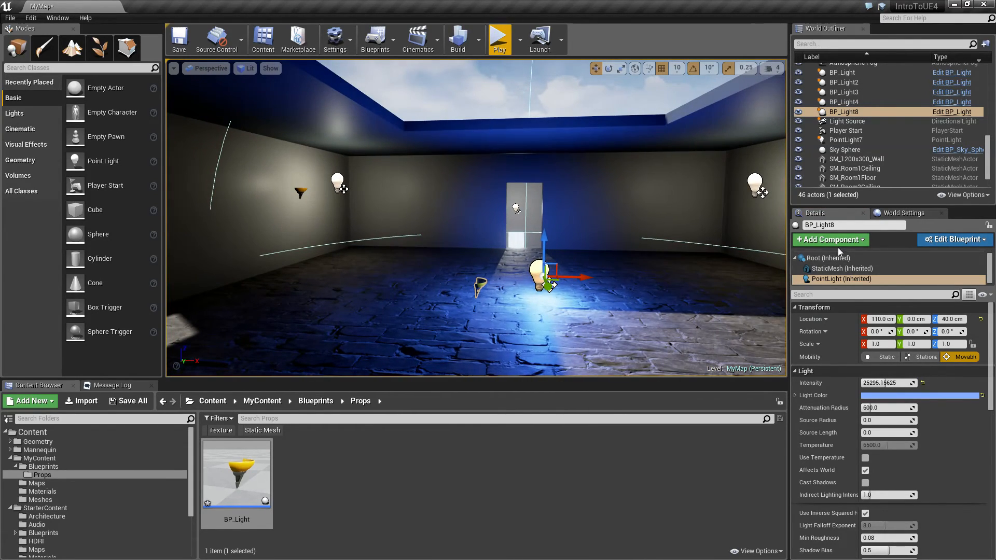
Open the BP_Light blueprint docked in the main window, and return to MyMap to review BP_Light8's PointLight properties
left_click(237, 475)
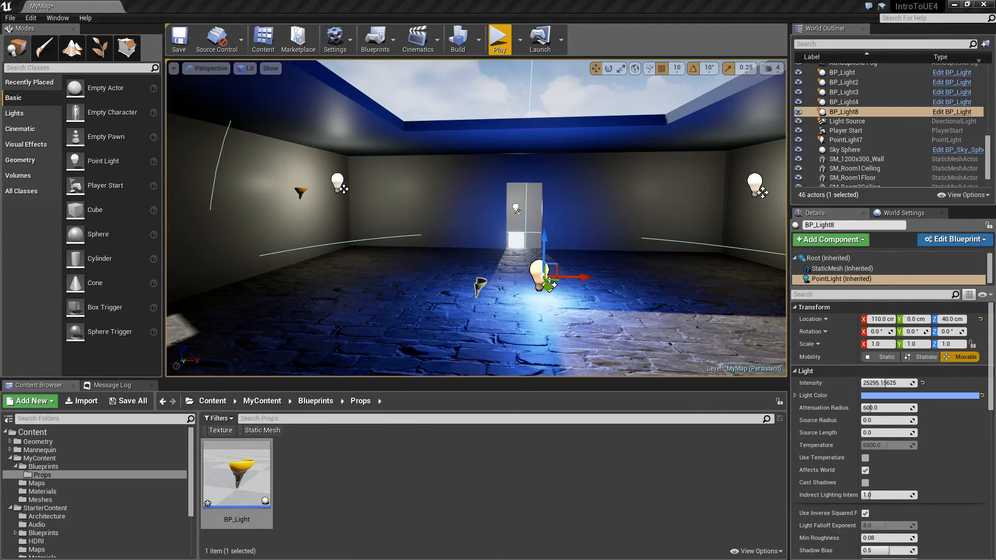
left_click_drag(993, 68, 297, 4)
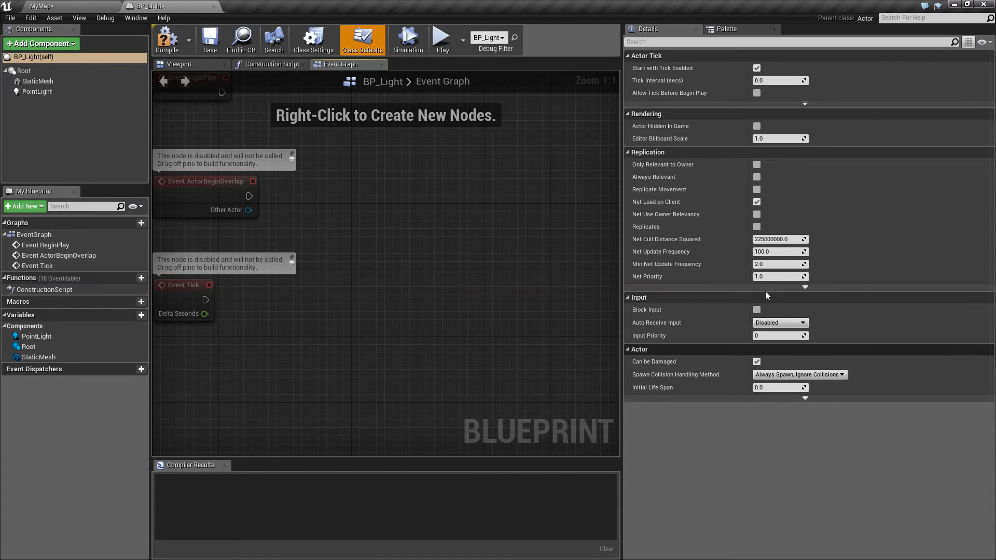
left_click(59, 6)
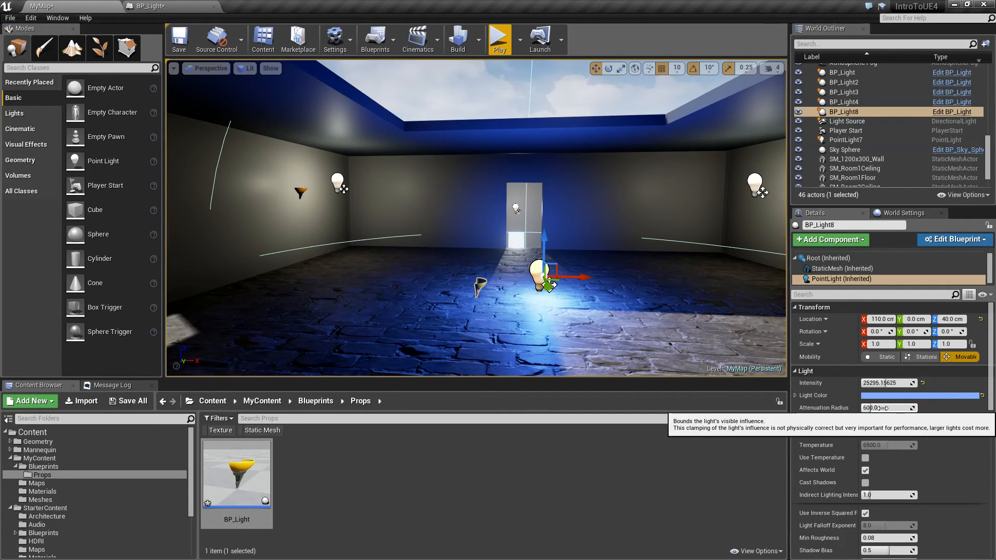
Set the BP_Light blueprint's PointLight attenuation radius to about 2279, compile, and compare the blueprint's values with BP_Light8's in MyMap
left_click(171, 6)
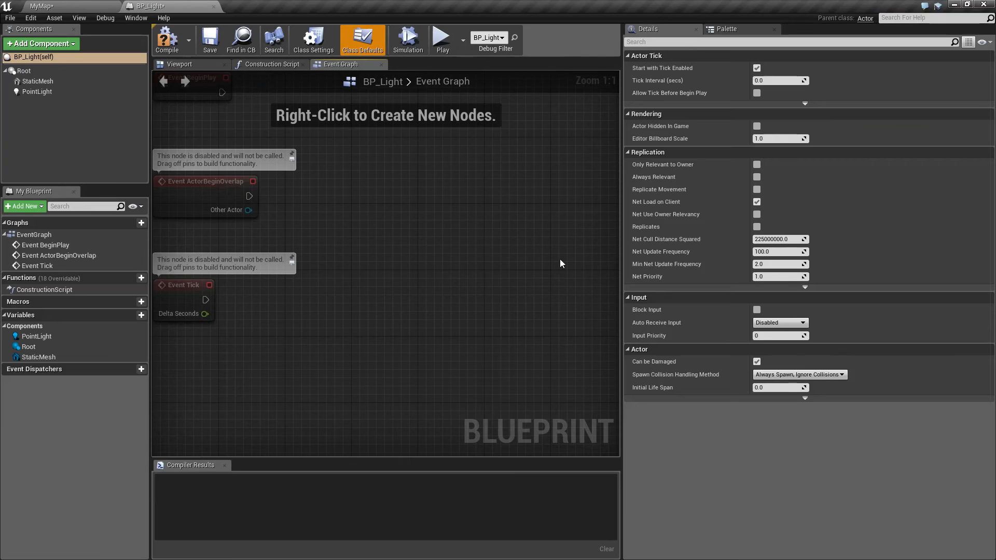
left_click(37, 91)
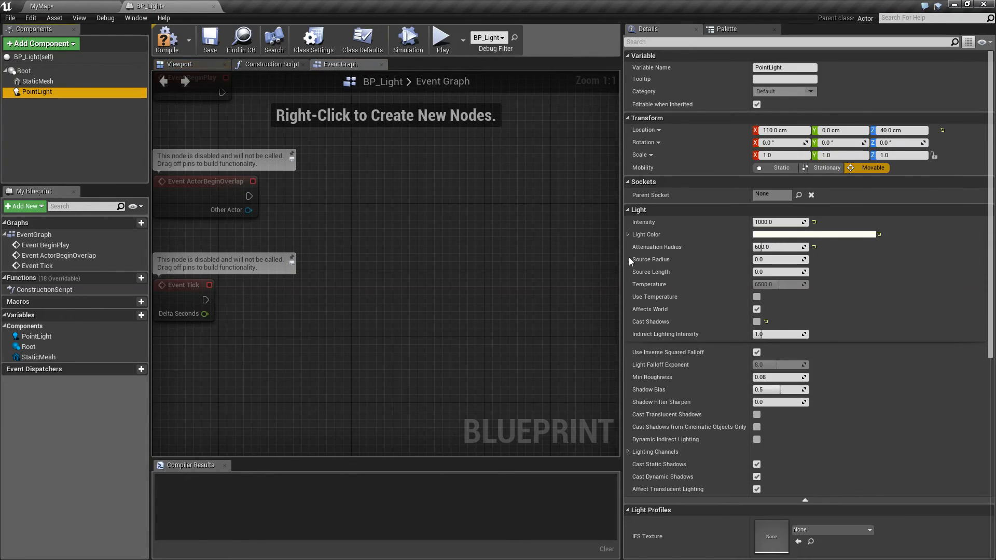
left_click_drag(621, 263, 692, 262)
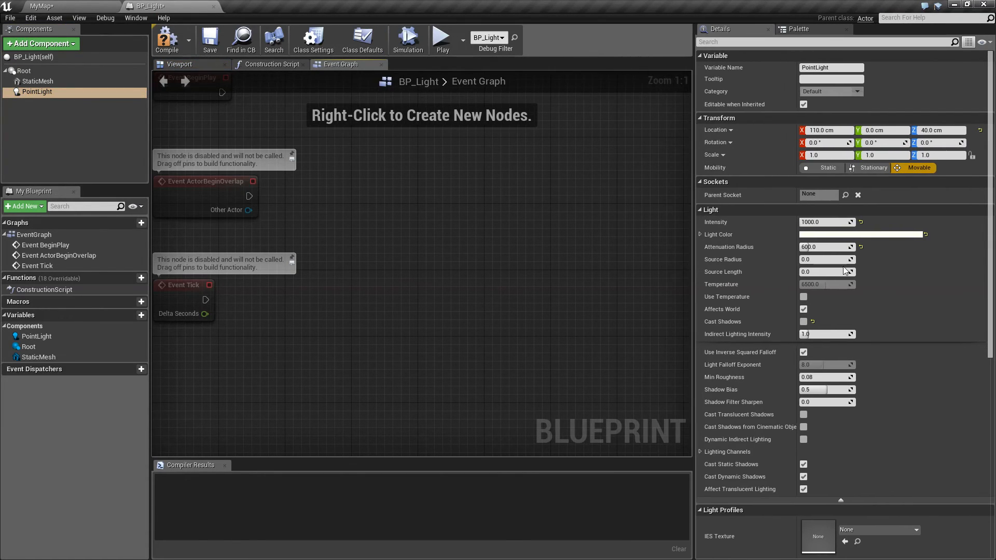
left_click_drag(820, 248, 836, 247)
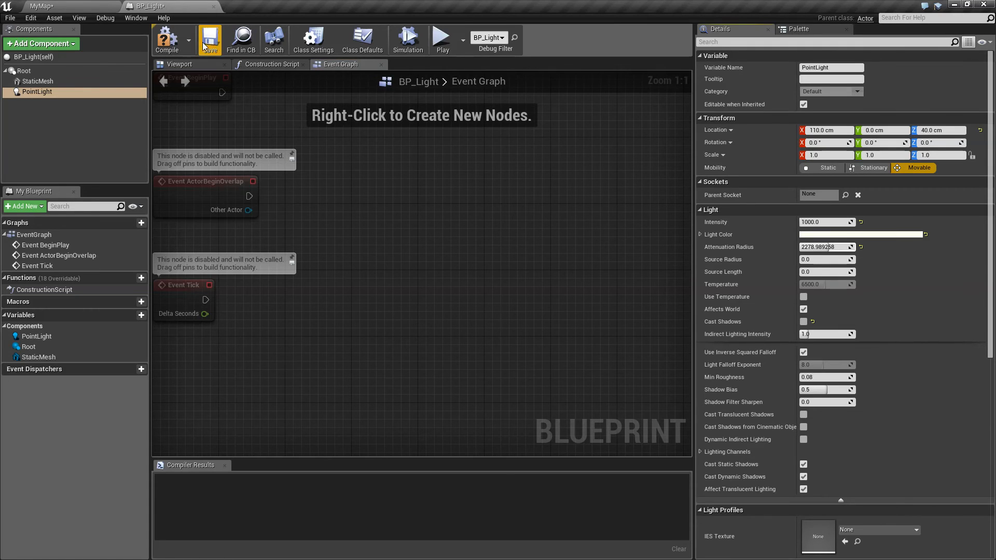
left_click(162, 45)
left_click(41, 5)
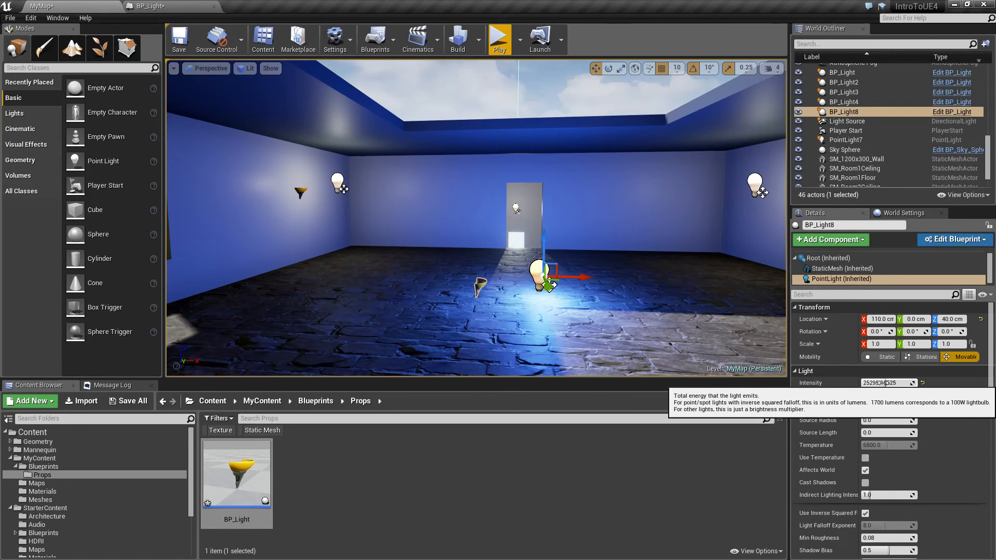
left_click(162, 7)
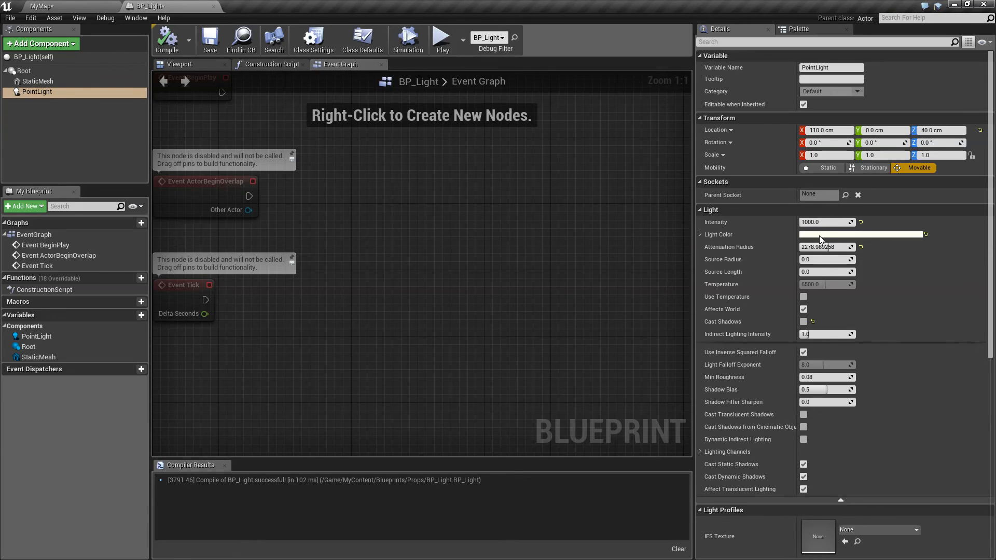
left_click(68, 6)
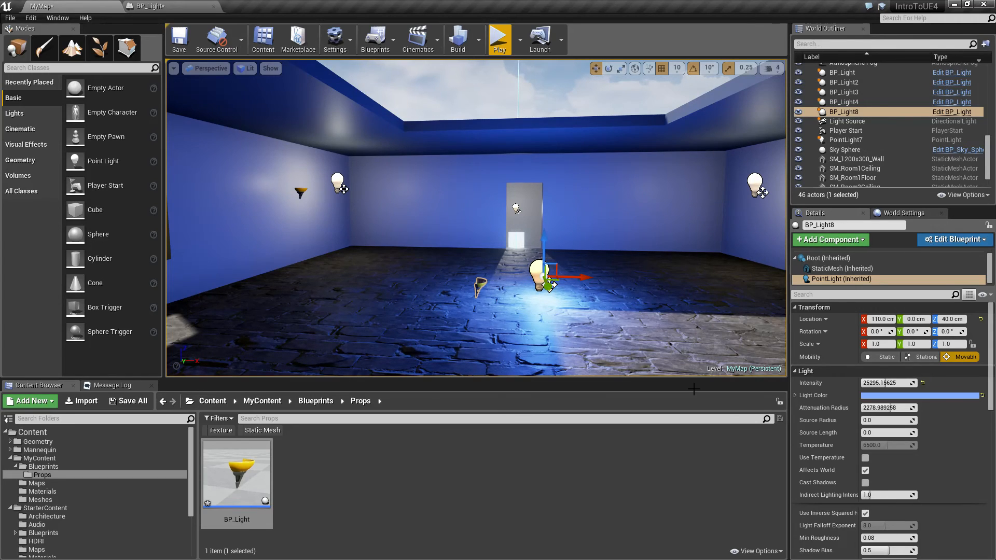
Reset the blueprint PointLight's attenuation radius to the default 1000, compile and save BP_Light, and return to MyMap
left_click(174, 6)
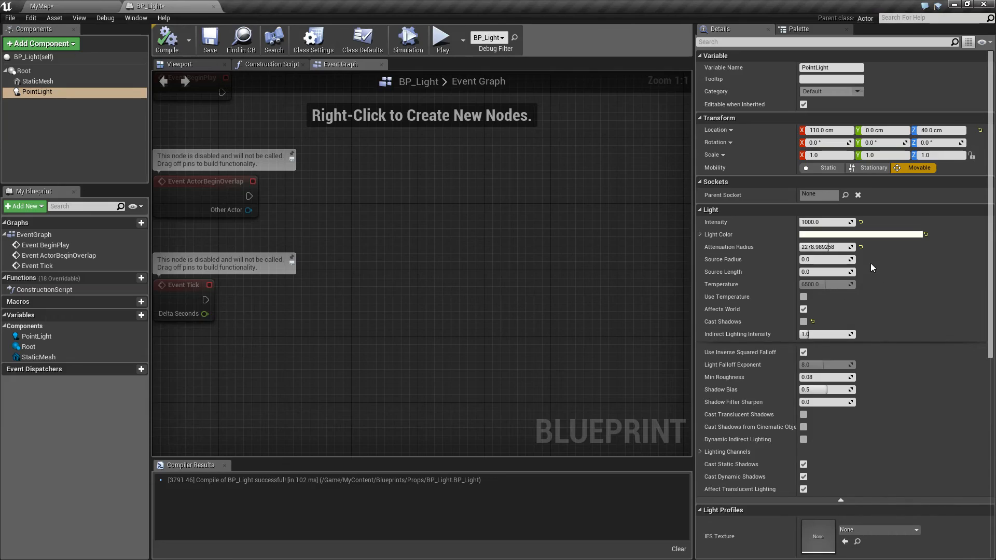
left_click(861, 247)
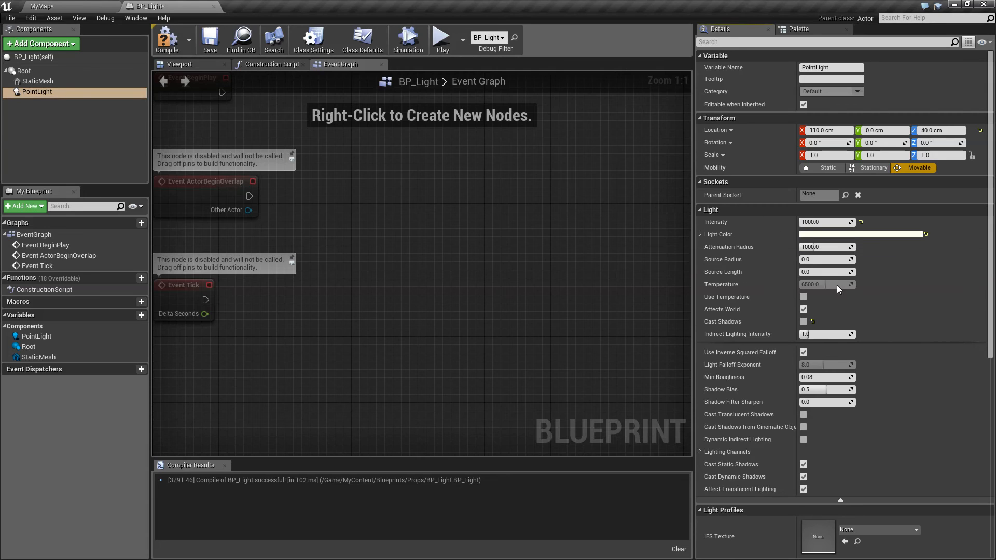
left_click(173, 51)
left_click(211, 43)
left_click(82, 5)
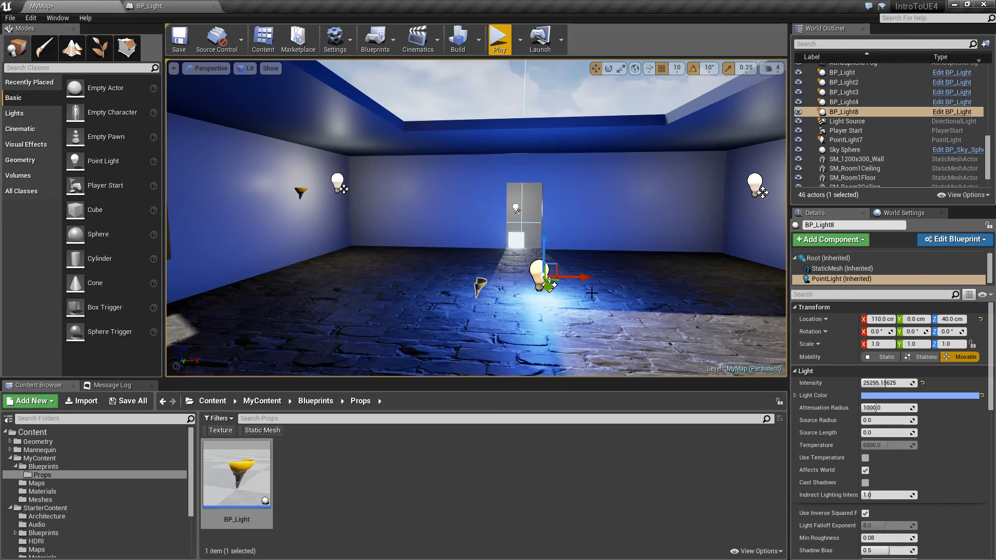
Delete the blue BP_Light8 instance from the room's floor
mouse_move(598, 305)
right_mouse_down()
mouse_move(573, 305)
mouse_move(588, 305)
right_mouse_up()
key("d")
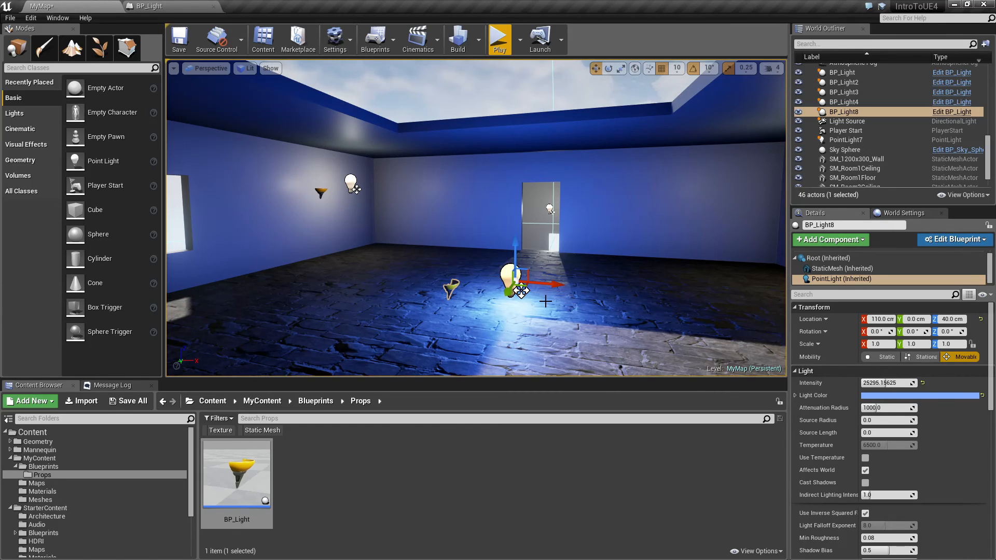
left_click(451, 289)
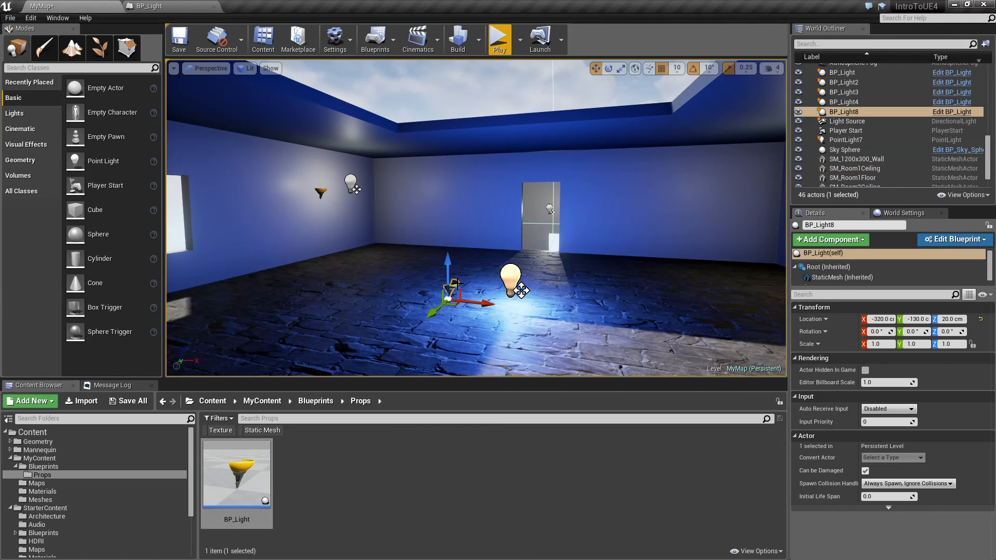
key("Delete")
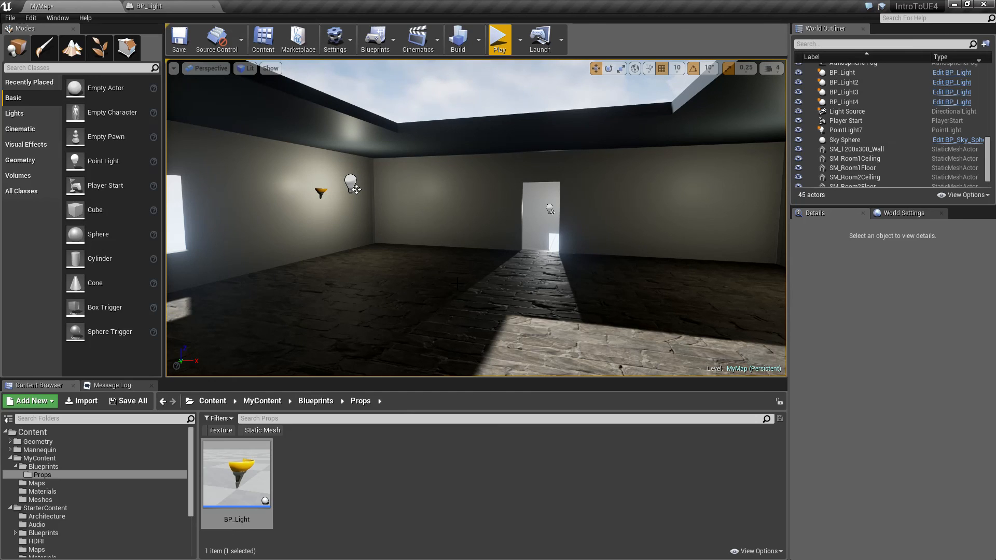
right_click_drag(476, 218, 446, 225)
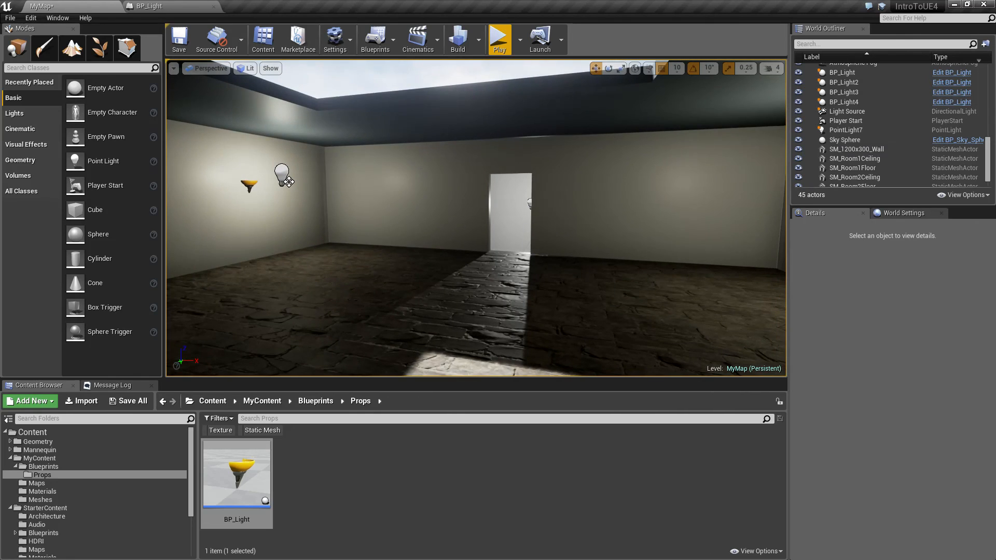